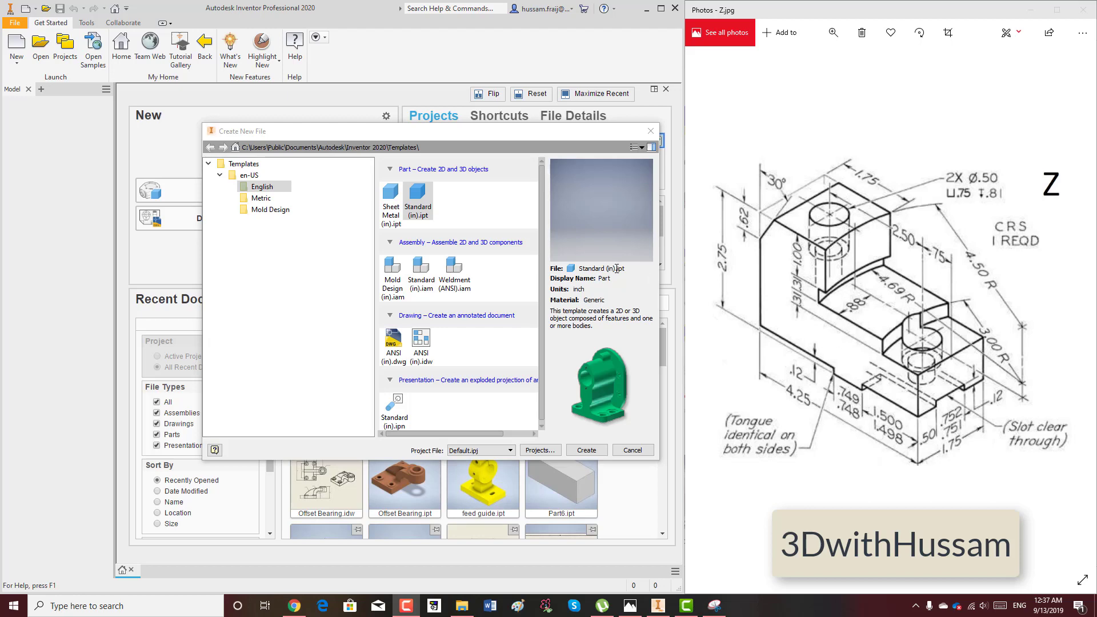
- Create a new part from the English Standard (in).ipt template
left_click(586, 451)
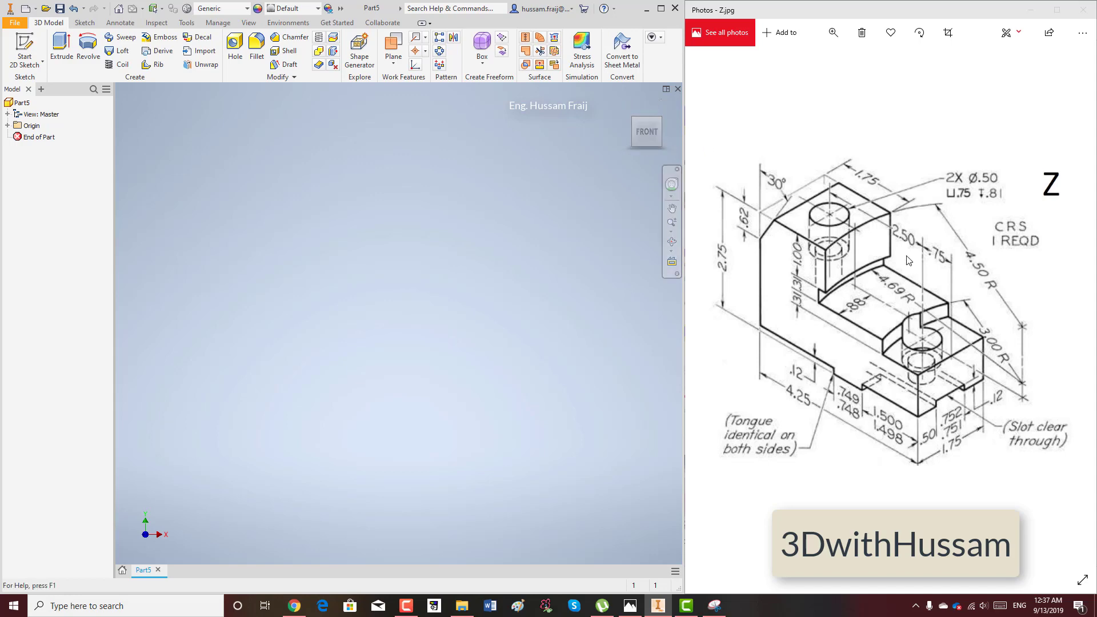
- Start a 2D sketch on the part's XY Plane
left_click(8, 125)
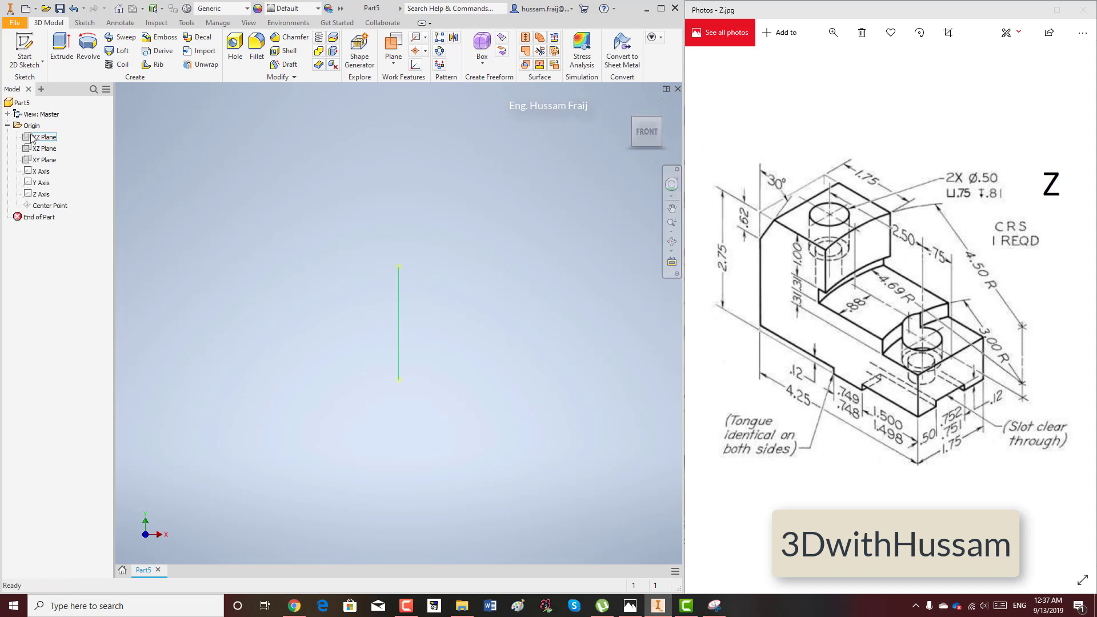
left_click(44, 160)
left_click(30, 64)
left_click(33, 84)
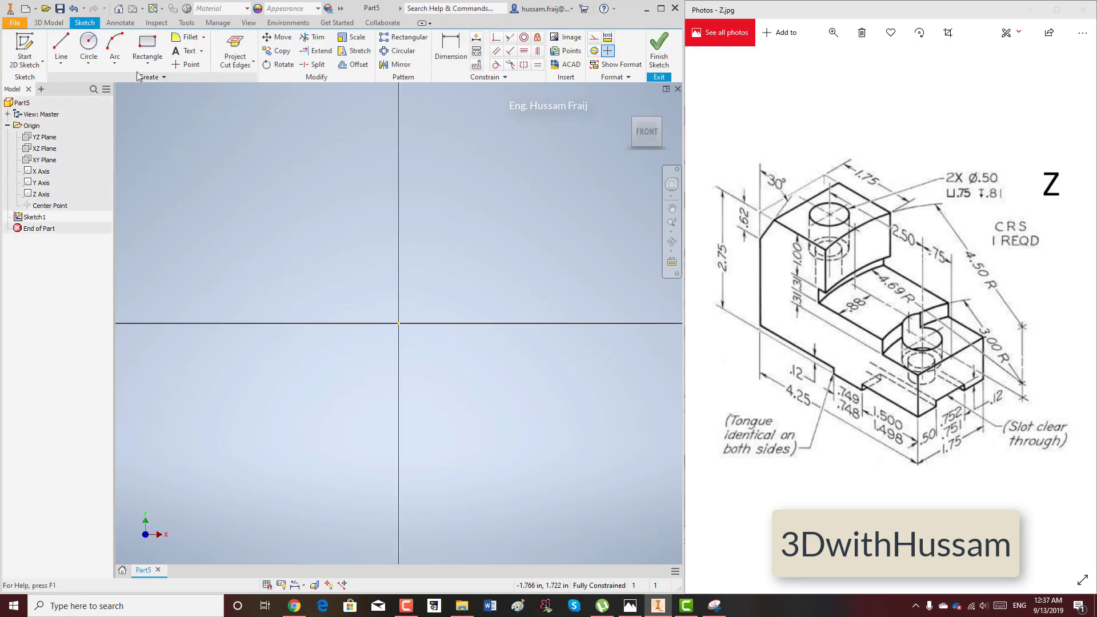
- Draw a rectangle 4.25 wide and dimension its height to 2.75
left_click(148, 57)
left_click(219, 142)
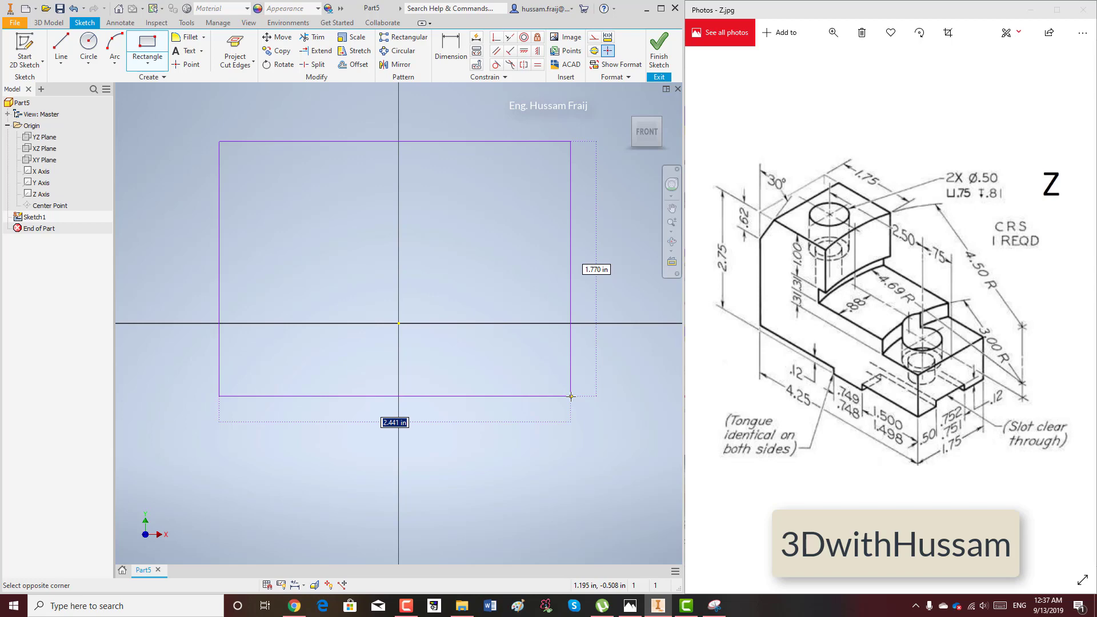
type("4.25")
key("Return")
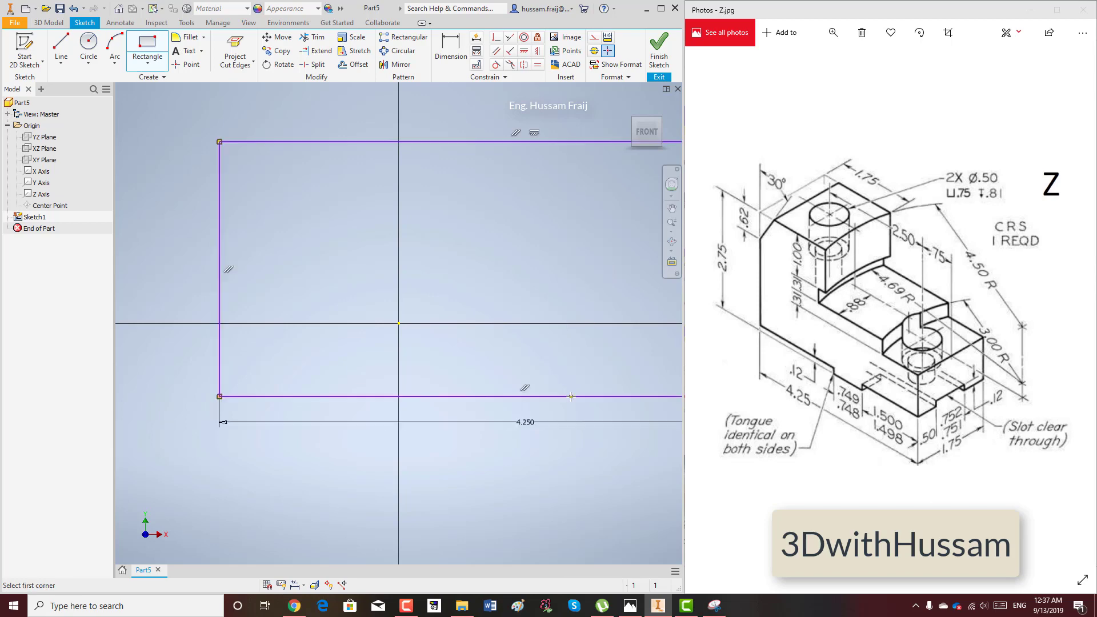
key("d")
left_click(220, 203)
left_click(172, 222)
type("2.75")
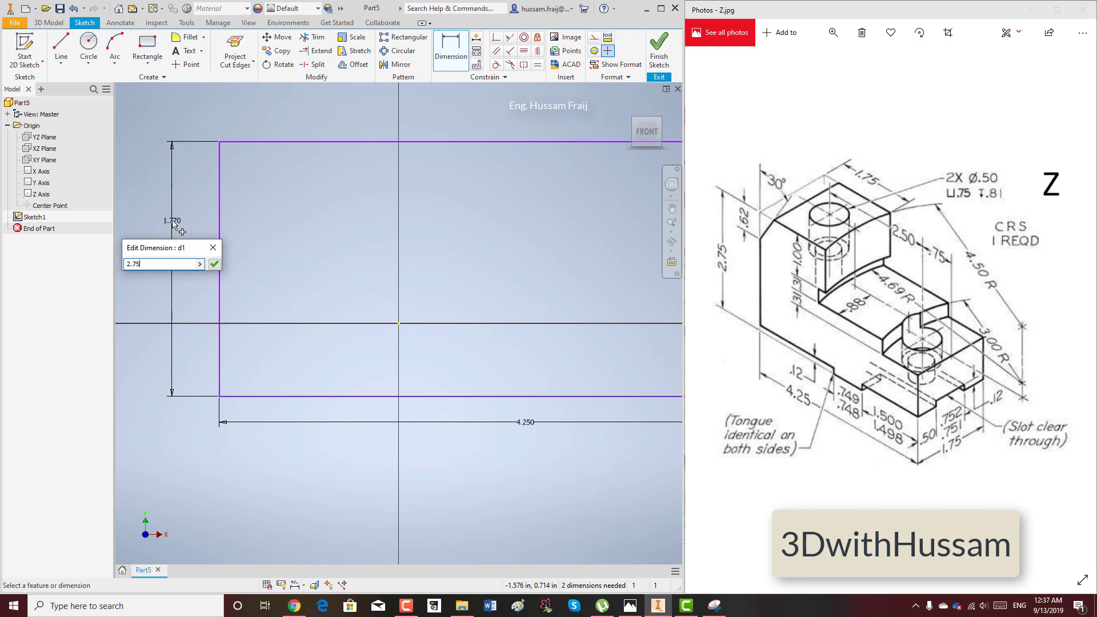
key("Return")
- Begin a second rectangle at the lower-left corner of the first
scroll(191, 301, "down", 5)
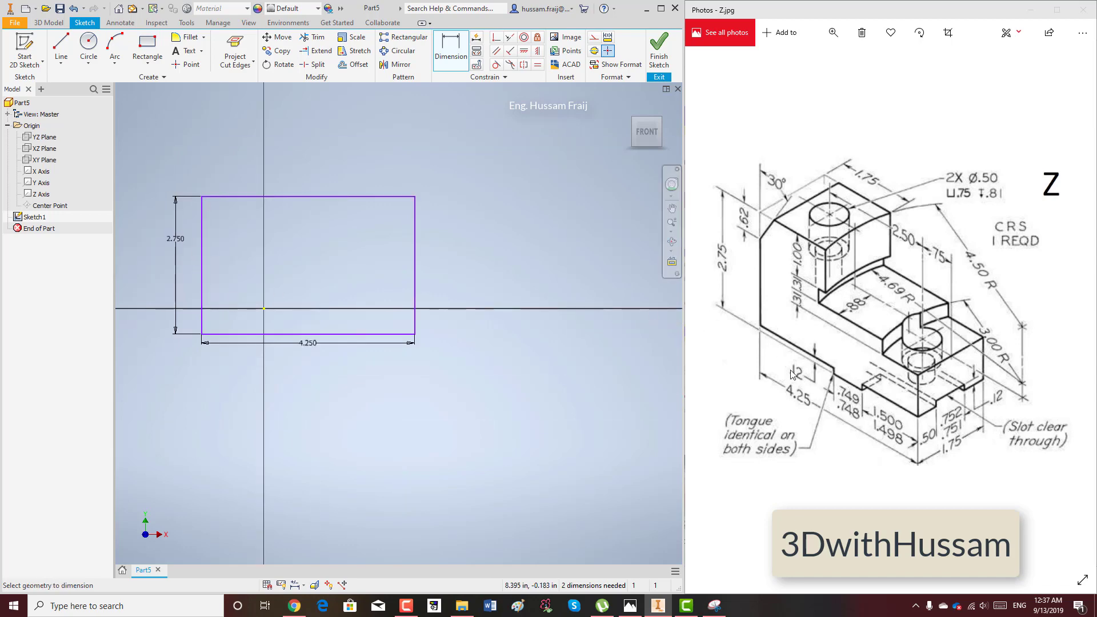
left_click(147, 45)
left_click(201, 333)
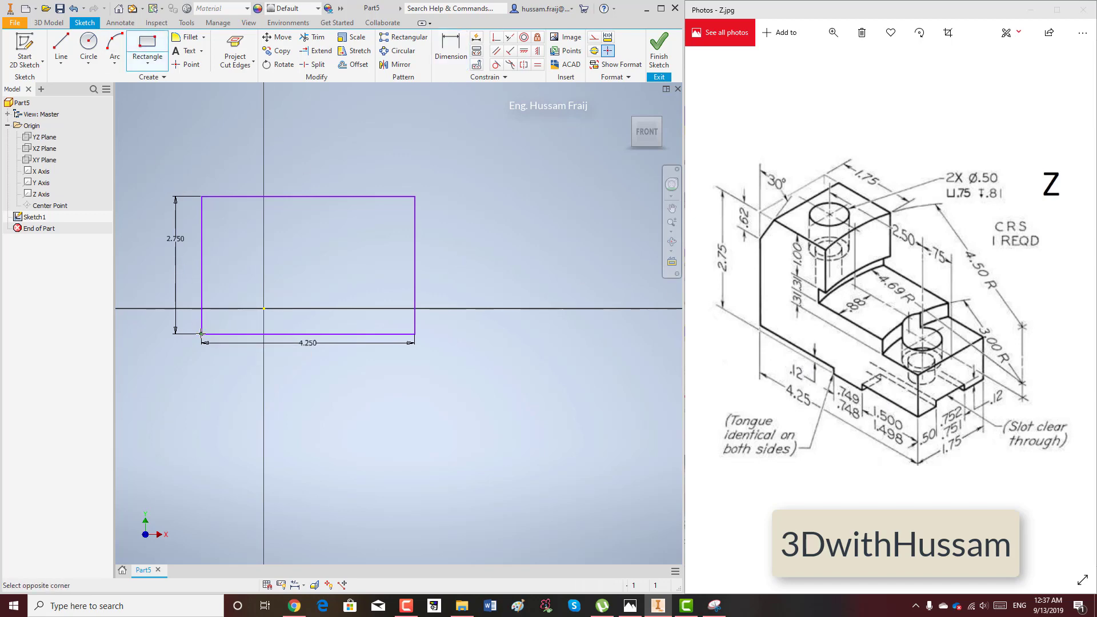
scroll(242, 328, "up", 3)
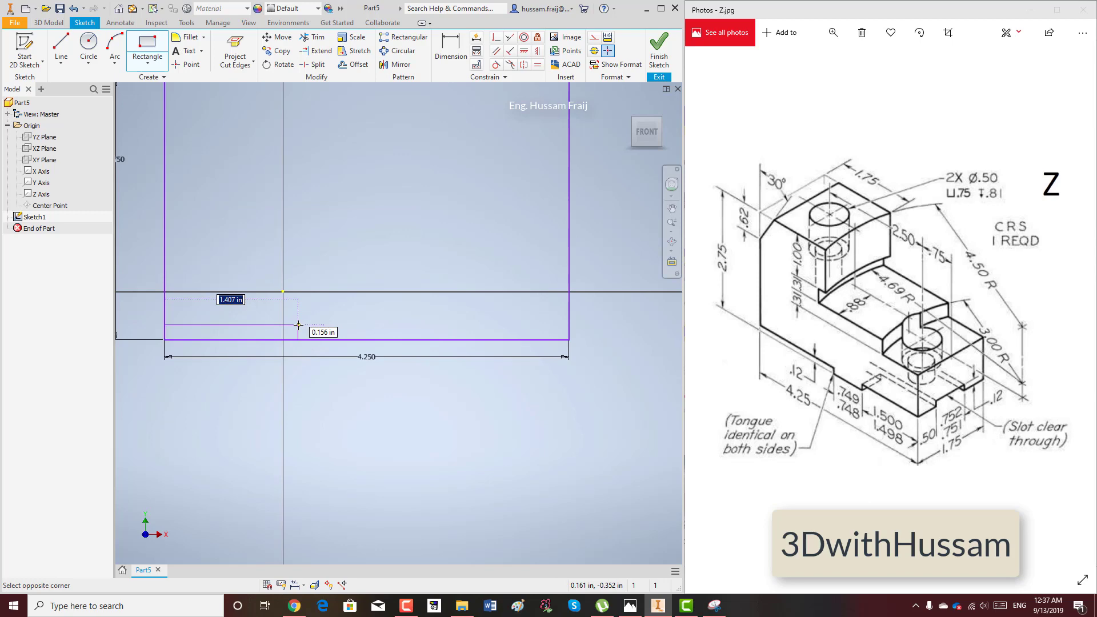
- Draw two thin strip rectangles along the bottom left and bottom right
left_click(344, 320)
left_click(569, 339)
left_click(420, 320)
key("Escape")
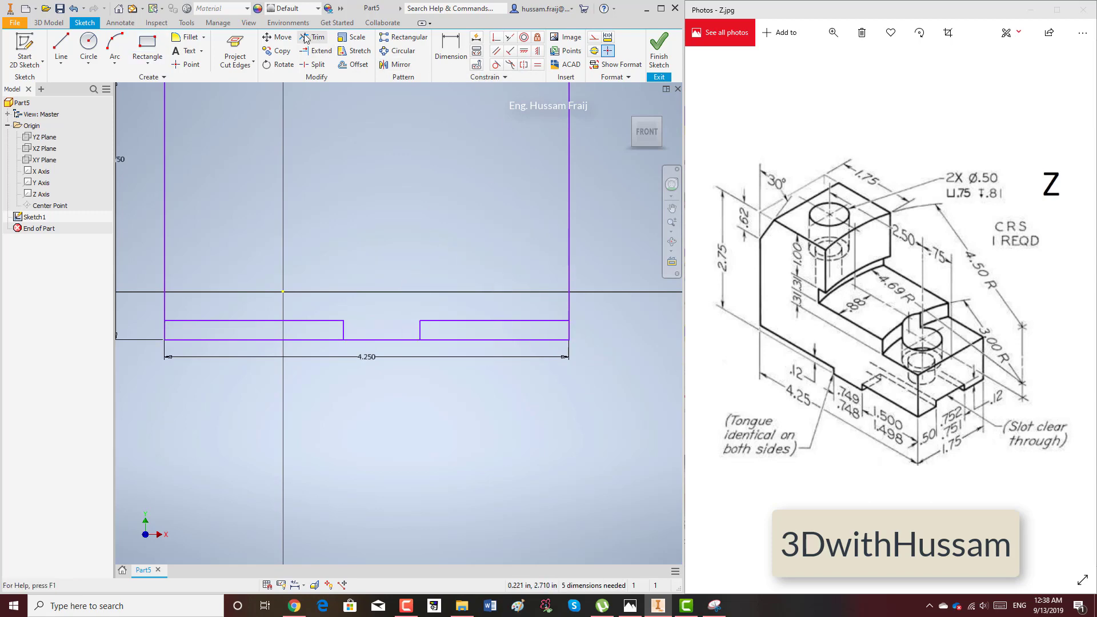
- Split the left, right and bottom edges at the strip corners
left_click(316, 64)
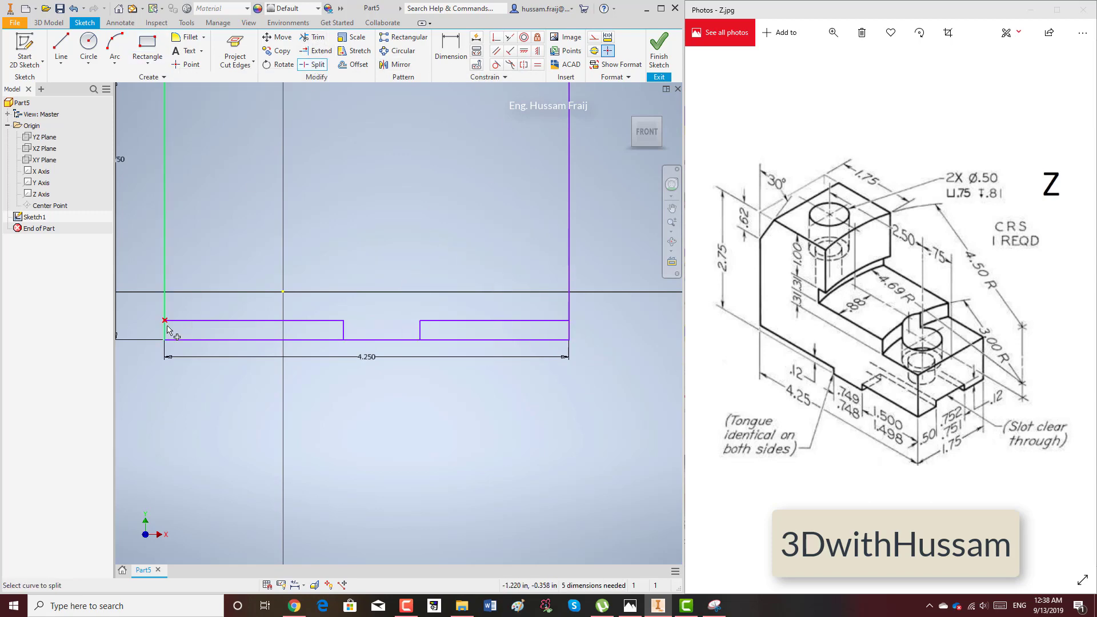
left_click(166, 324)
left_click(570, 335)
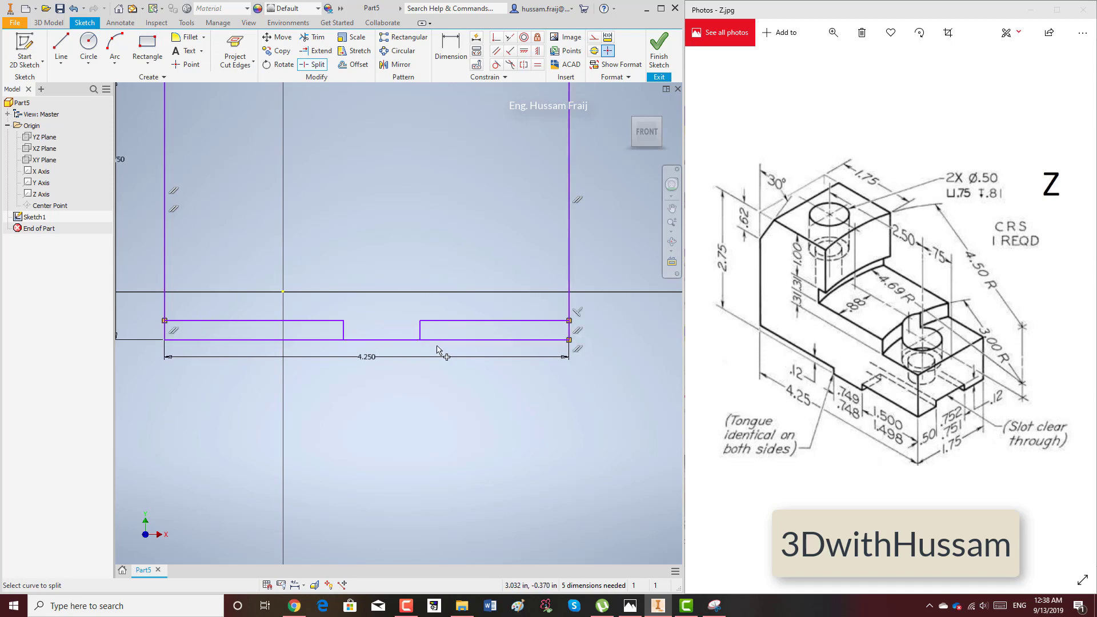
left_click(429, 344)
- Dimension the strip thickness to .12
left_click(451, 48)
left_click(334, 321)
left_click(332, 340)
left_click(323, 261)
type(".12")
key("Return")
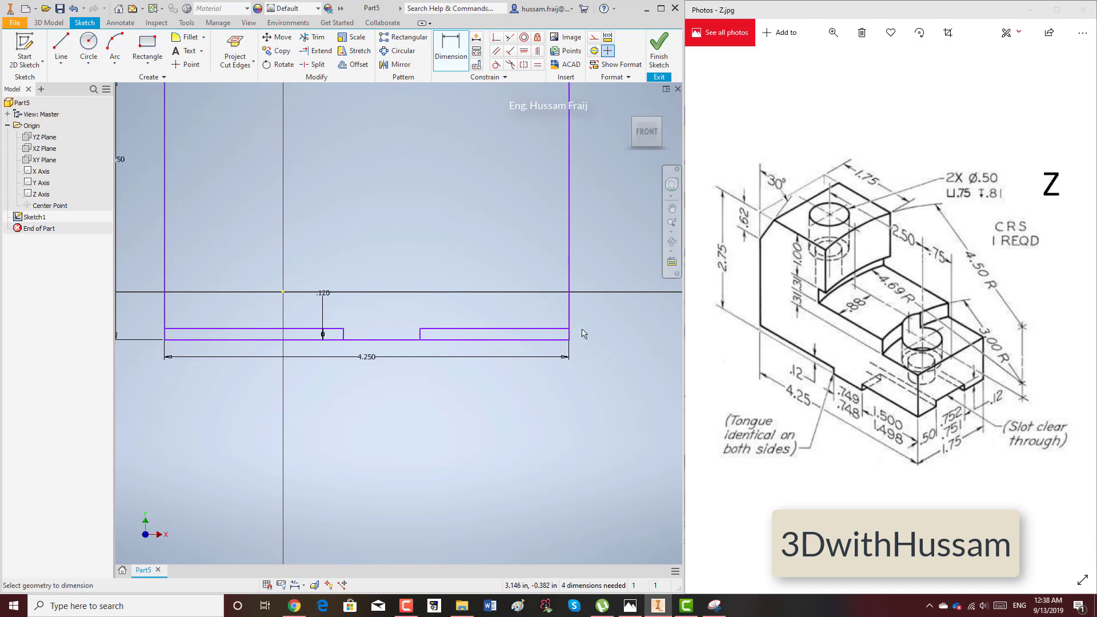
- Dimension the right strip length to 1.5 and the gap to 0.749
left_click(491, 329)
left_click(461, 381)
type("1.5")
key("Return")
left_click(428, 336)
left_click(369, 389)
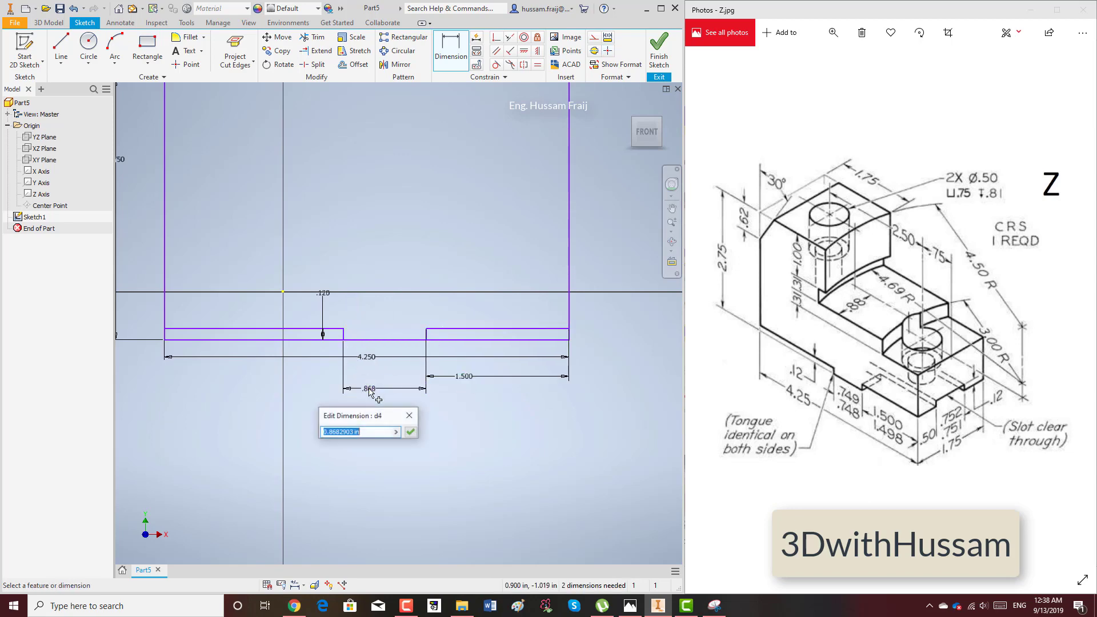
type("0.74")
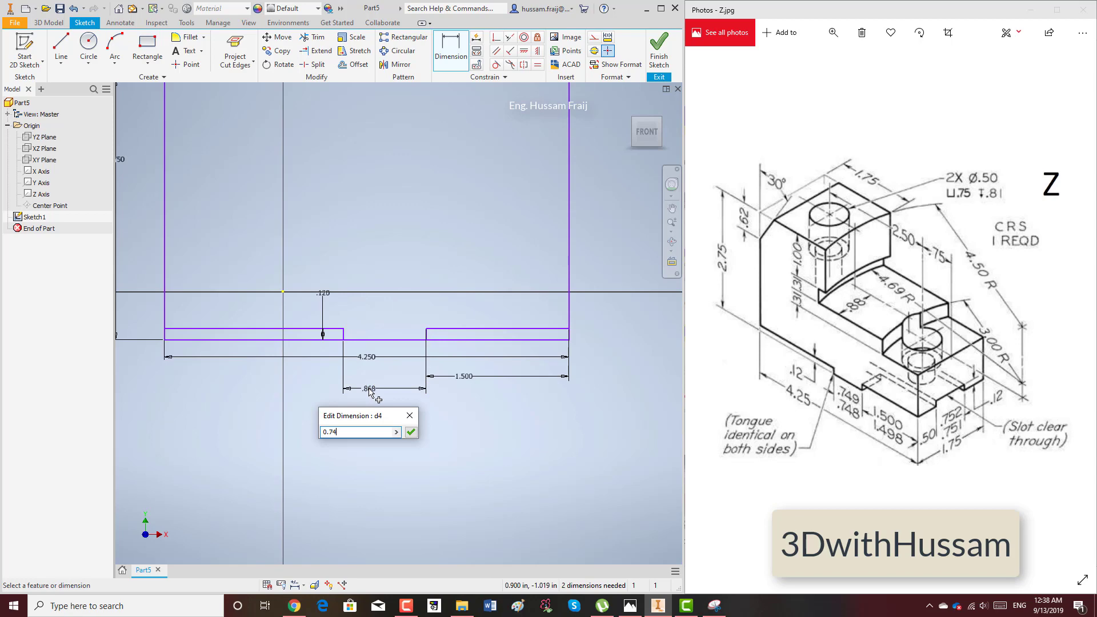
key("Return")
- Trim the short corner segment, dismiss the trim error, and finish the sketch
scroll(388, 383, "down", 2)
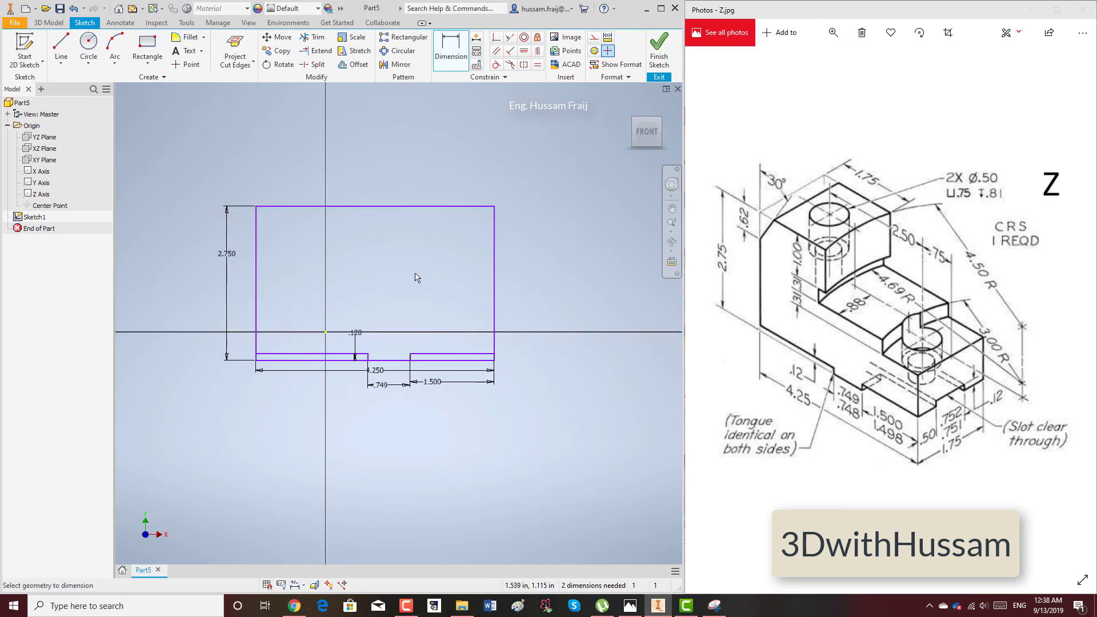
scroll(438, 240, "up", 2)
key("x")
scroll(503, 343, "up", 3)
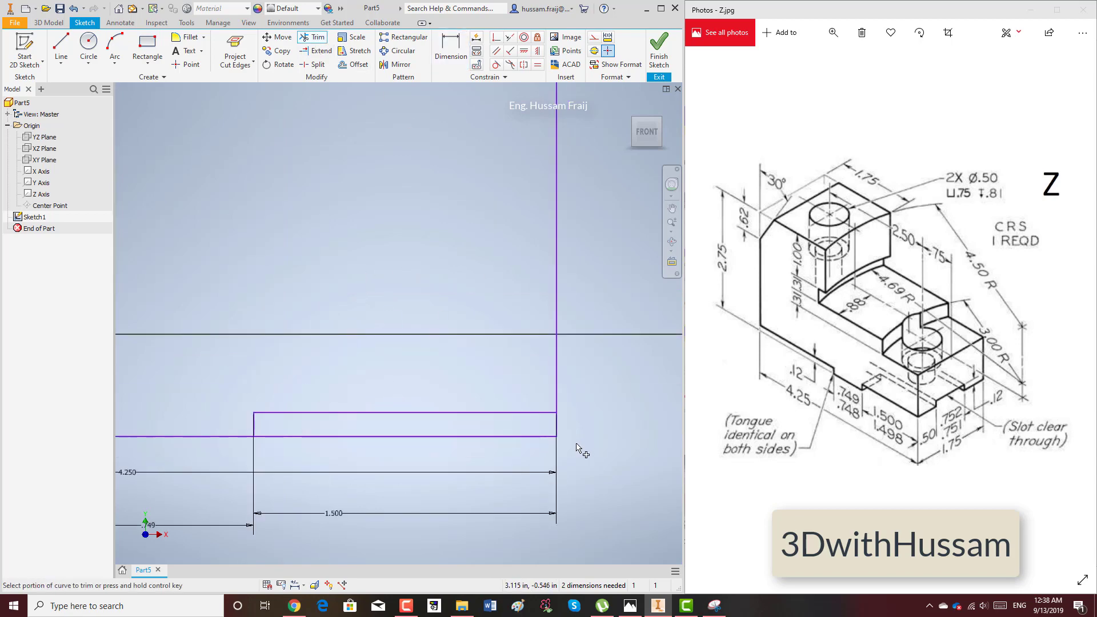
left_click(560, 425)
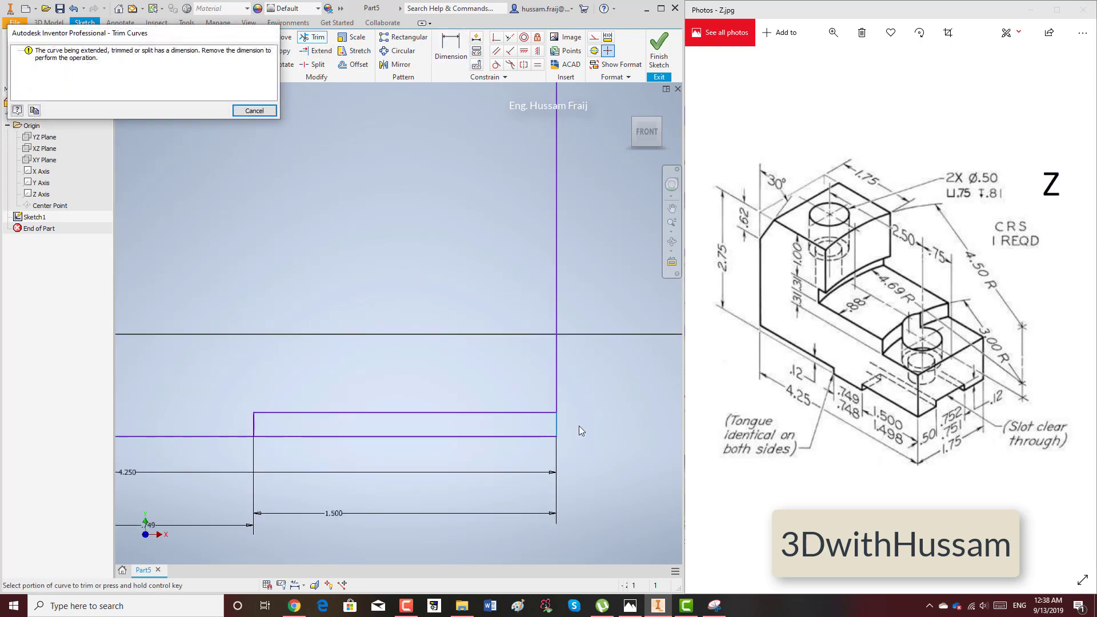
left_click(255, 111)
scroll(503, 380, "down", 2)
scroll(349, 420, "down", 3)
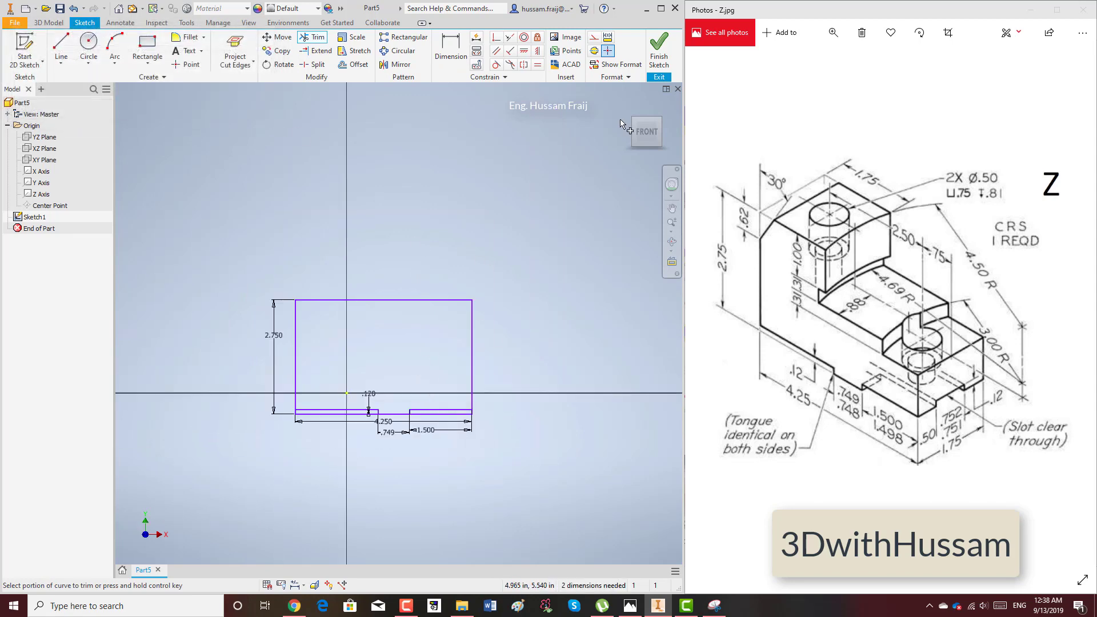
left_click(659, 54)
scroll(327, 416, "up", 3)
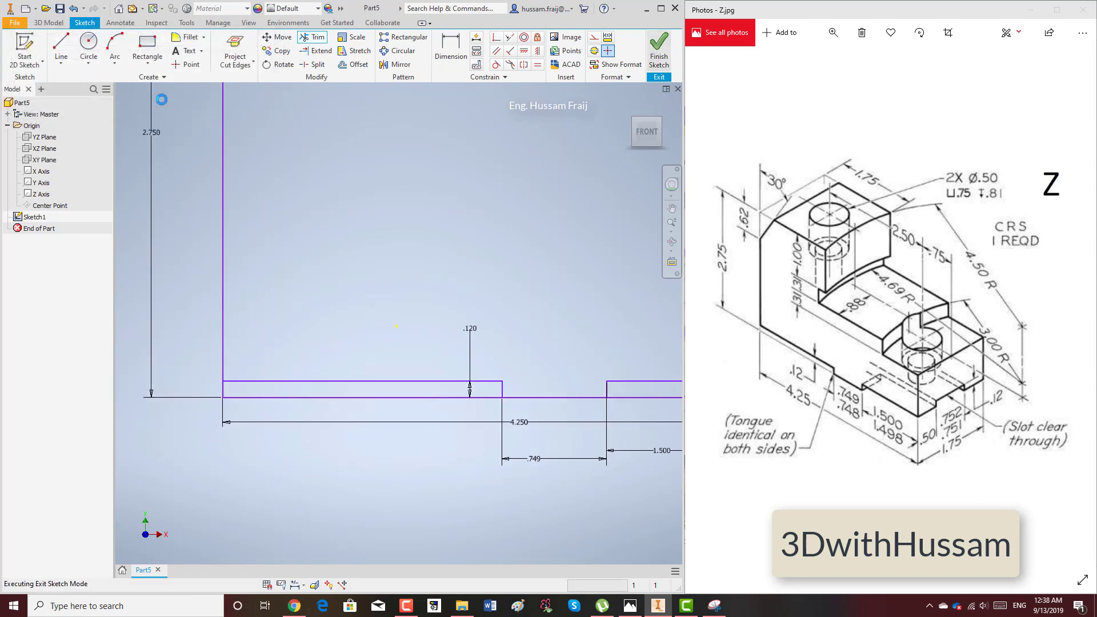
- Extrude the sketch profile 1.75 in into a solid block
key("e")
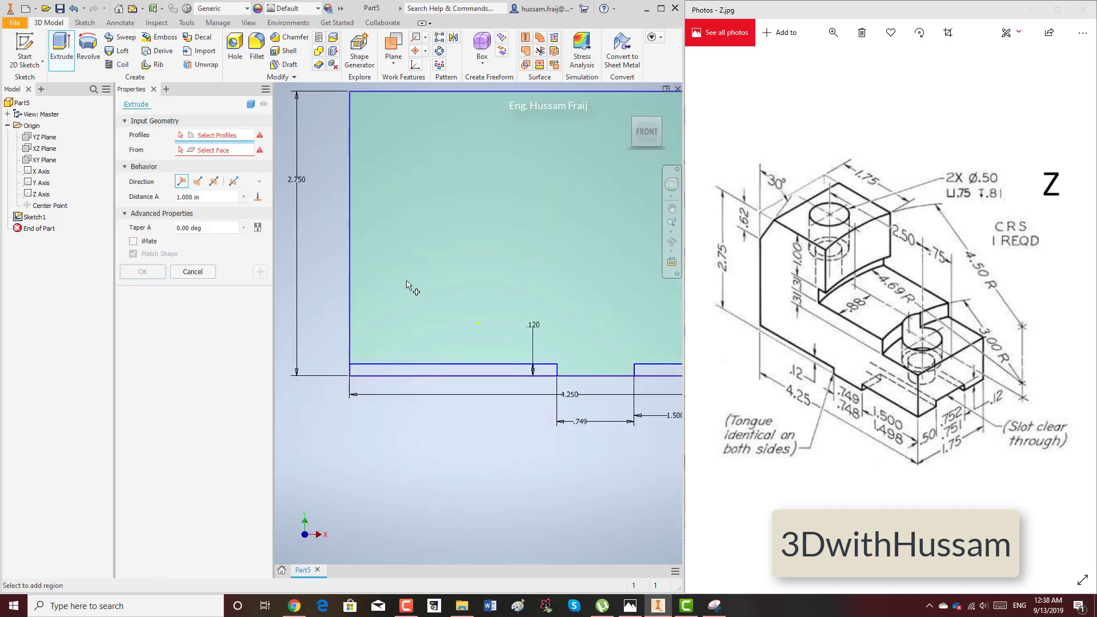
scroll(412, 286, "down", 3)
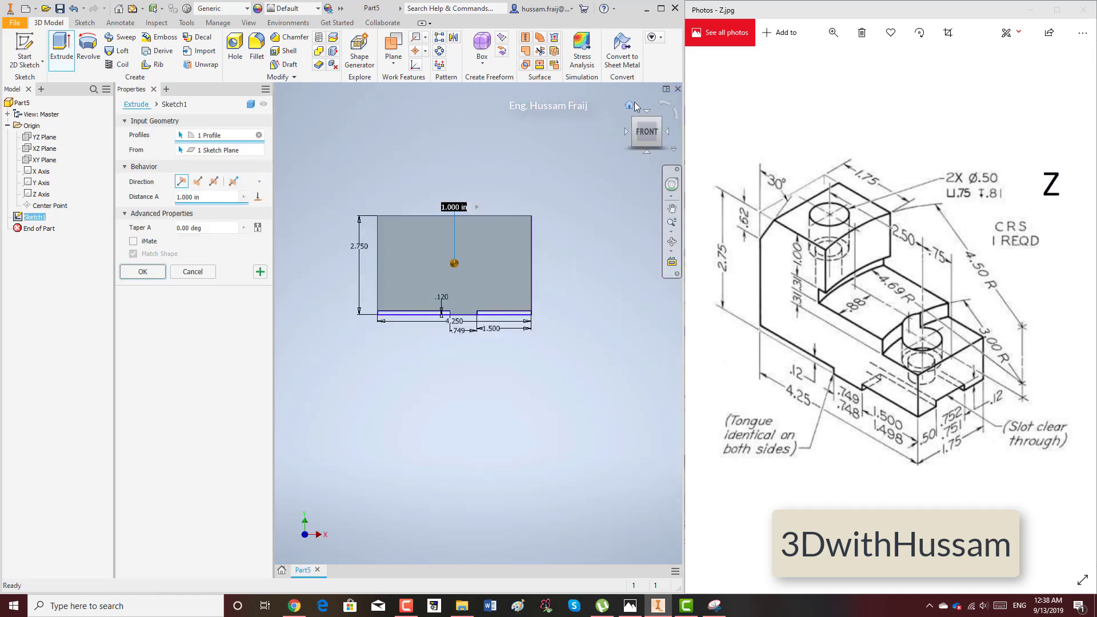
left_click(634, 103)
scroll(336, 199, "down", 3)
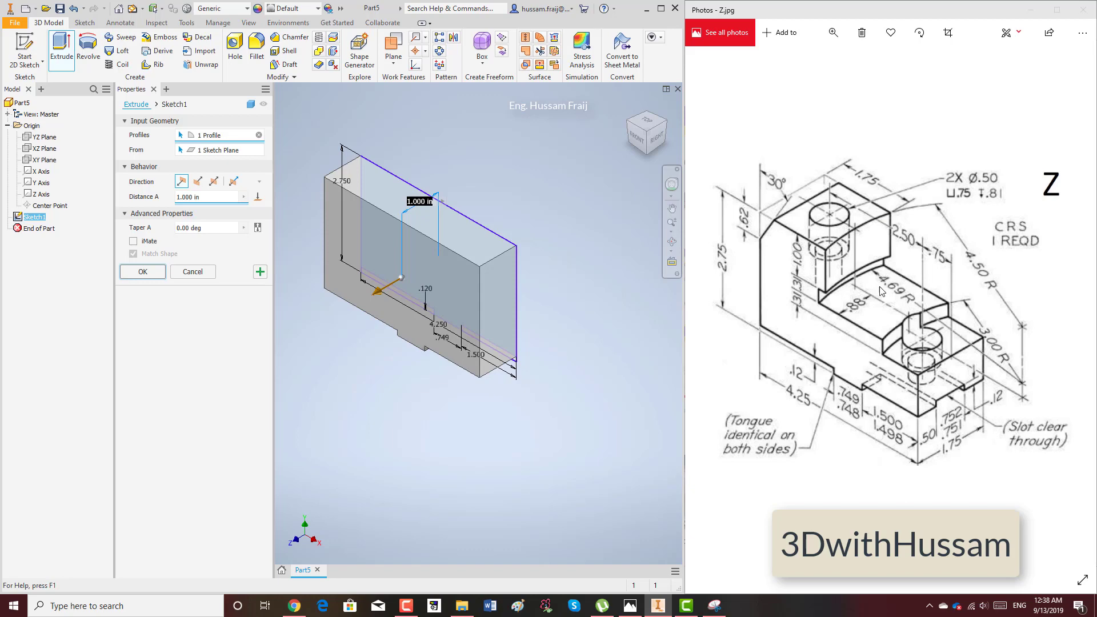
type("1.75")
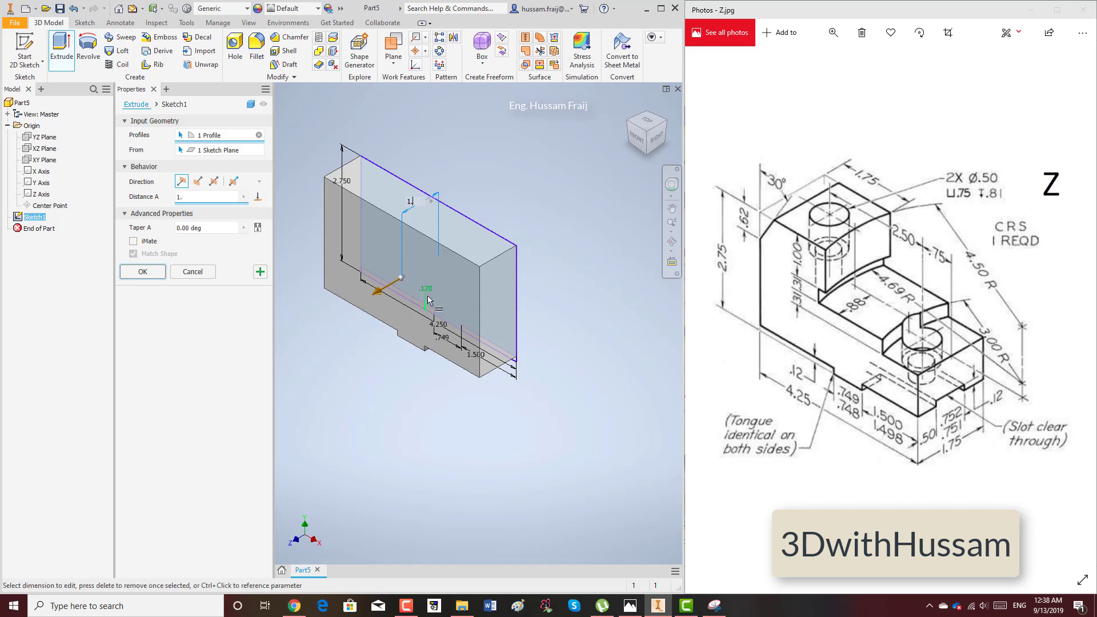
left_click(143, 272)
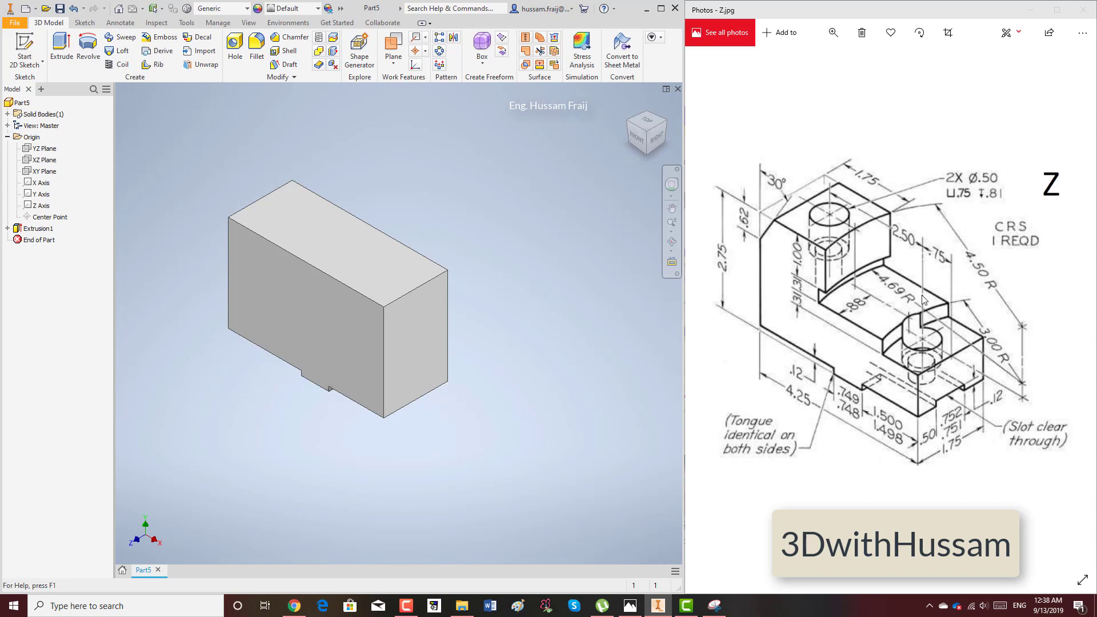
- Start a sketch on the block's top face and draw a line along its right edge
left_click(25, 52)
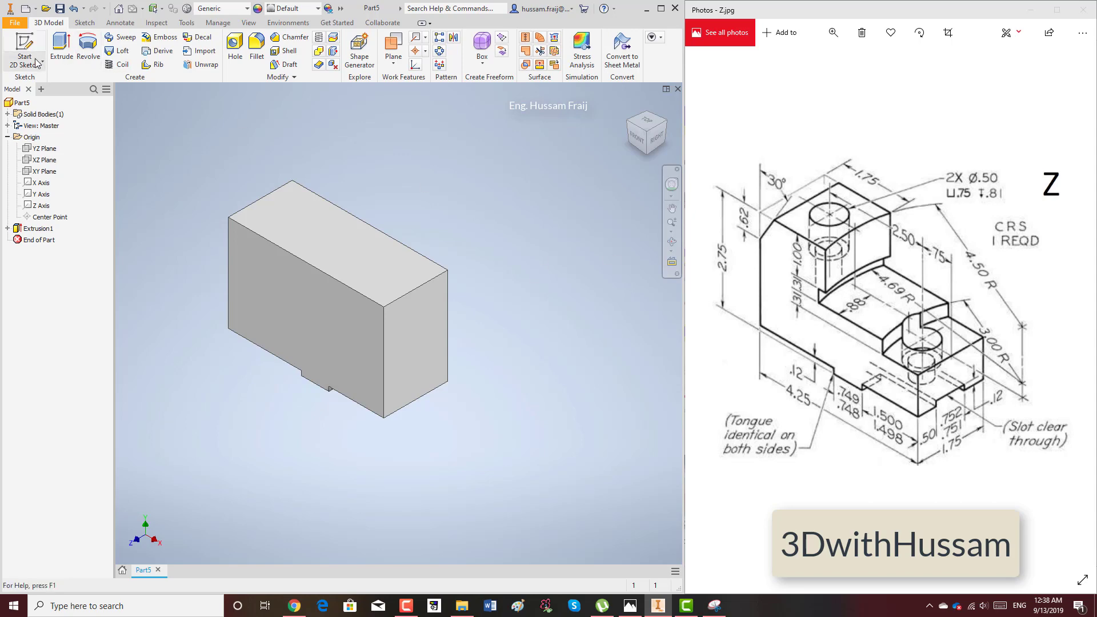
left_click(394, 282)
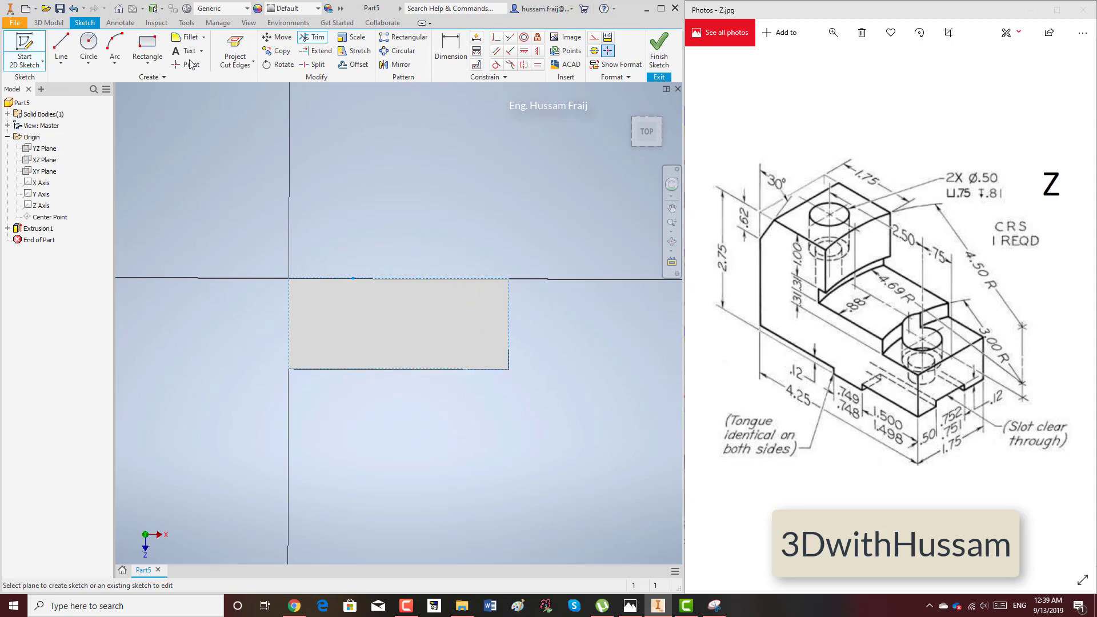
left_click(509, 323)
left_click(661, 324)
right_click(594, 280)
left_click(612, 252)
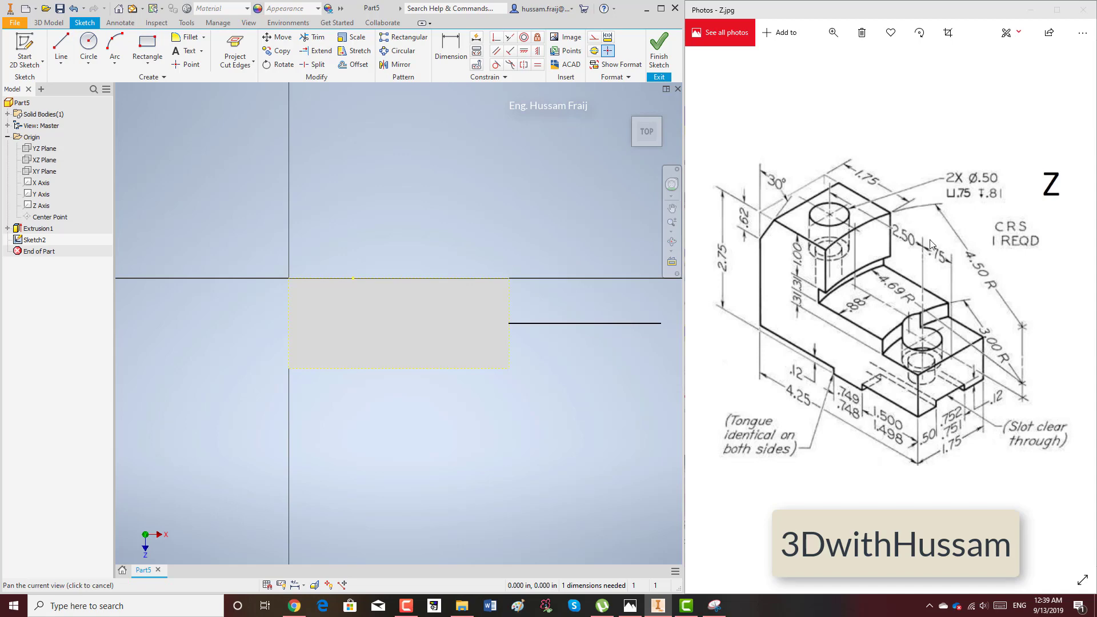
- Draw a 9.000-diameter circle centred on the new line
left_click(88, 45)
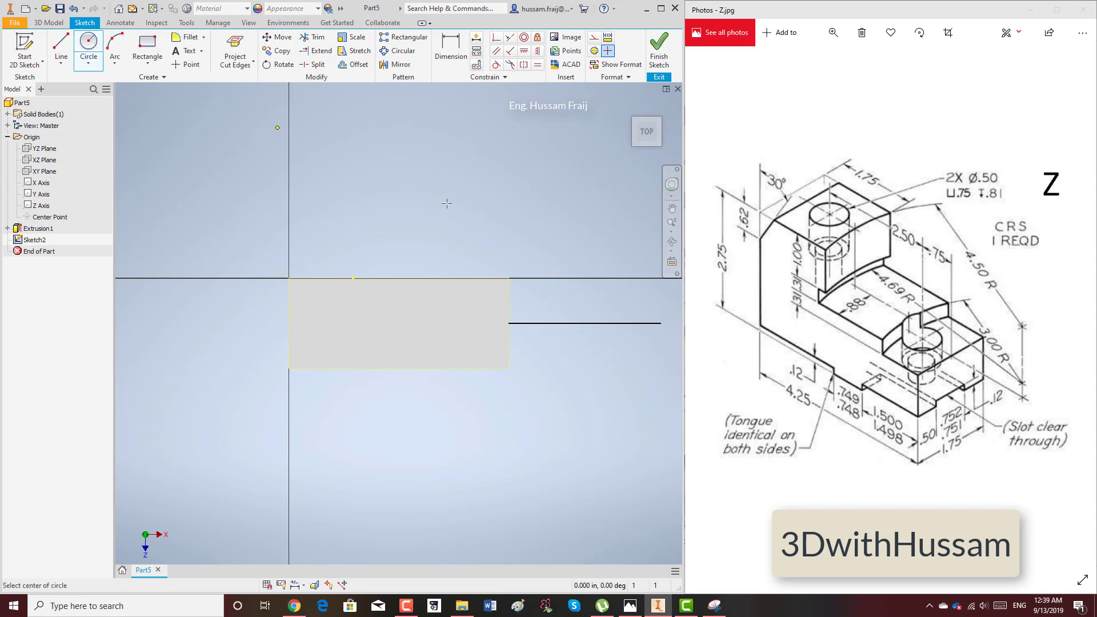
left_click(585, 323)
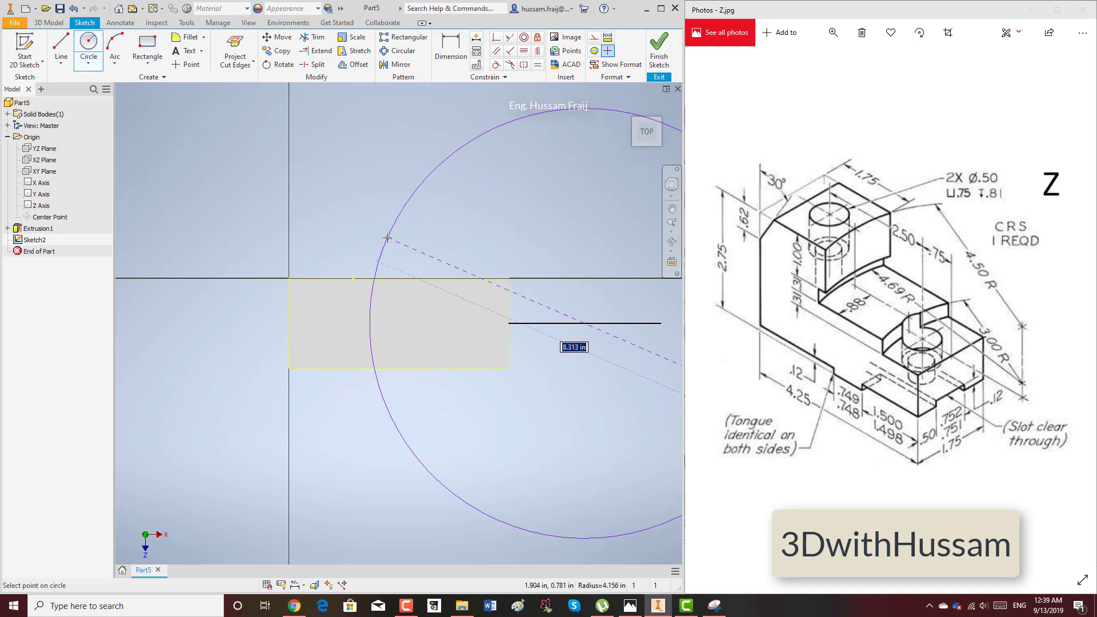
type("4.5")
key("Return")
scroll(343, 233, "down", 3)
right_click(348, 171)
left_click(377, 173)
- Draw a vertical line across the block, dimensioned 1.75 from its left edge
key("l")
scroll(426, 252, "up", 3)
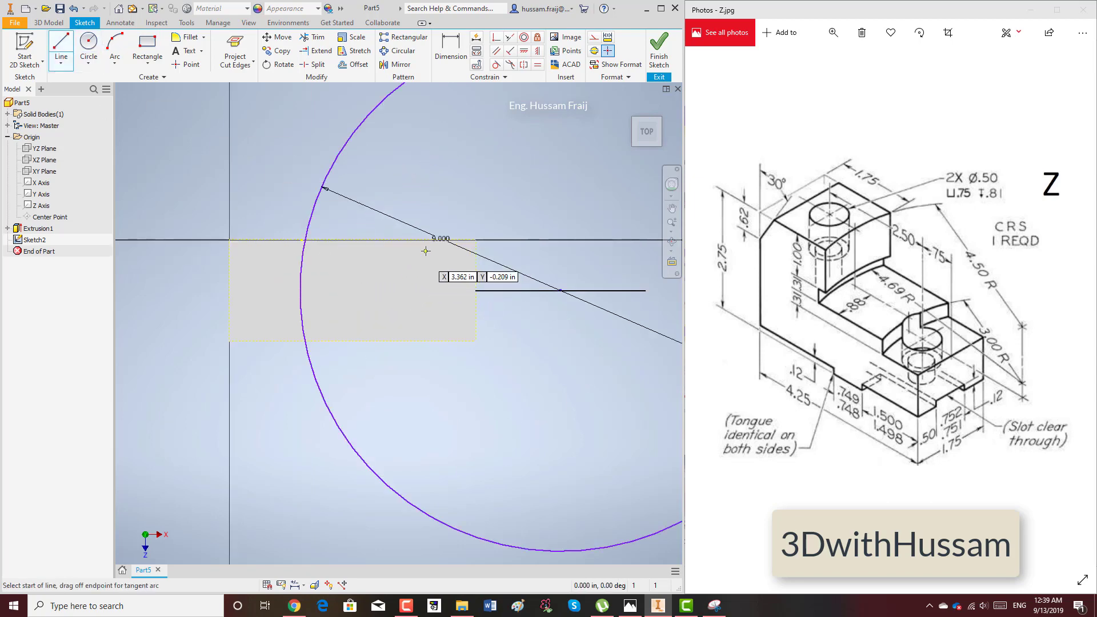
left_click(278, 187)
left_click(278, 371)
right_click(321, 372)
left_click(389, 366)
left_click(445, 44)
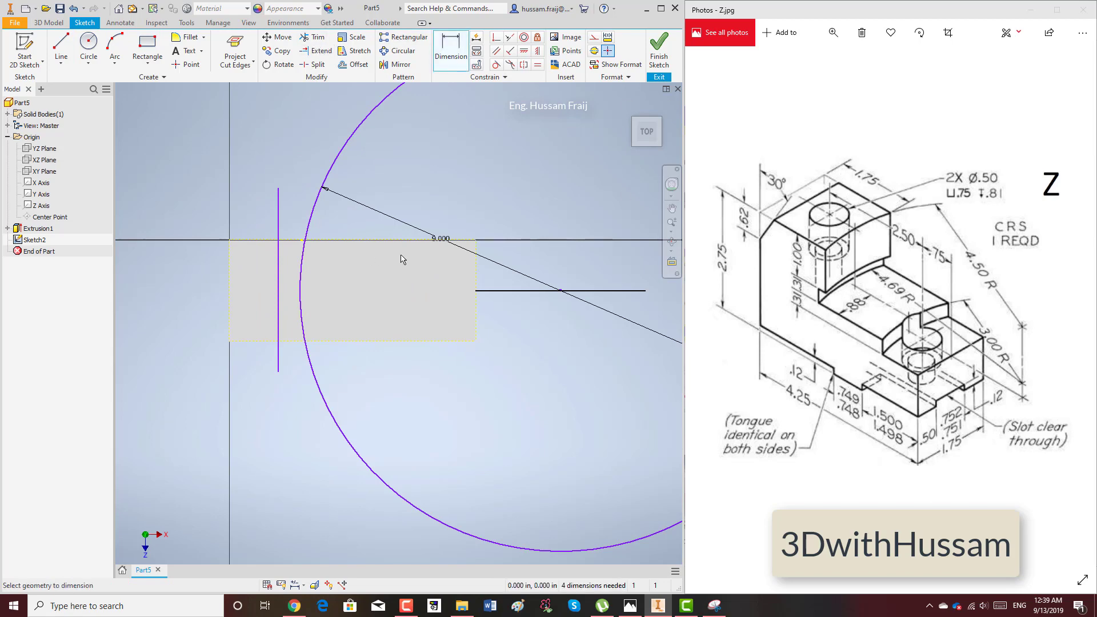
left_click(230, 264)
left_click(278, 217)
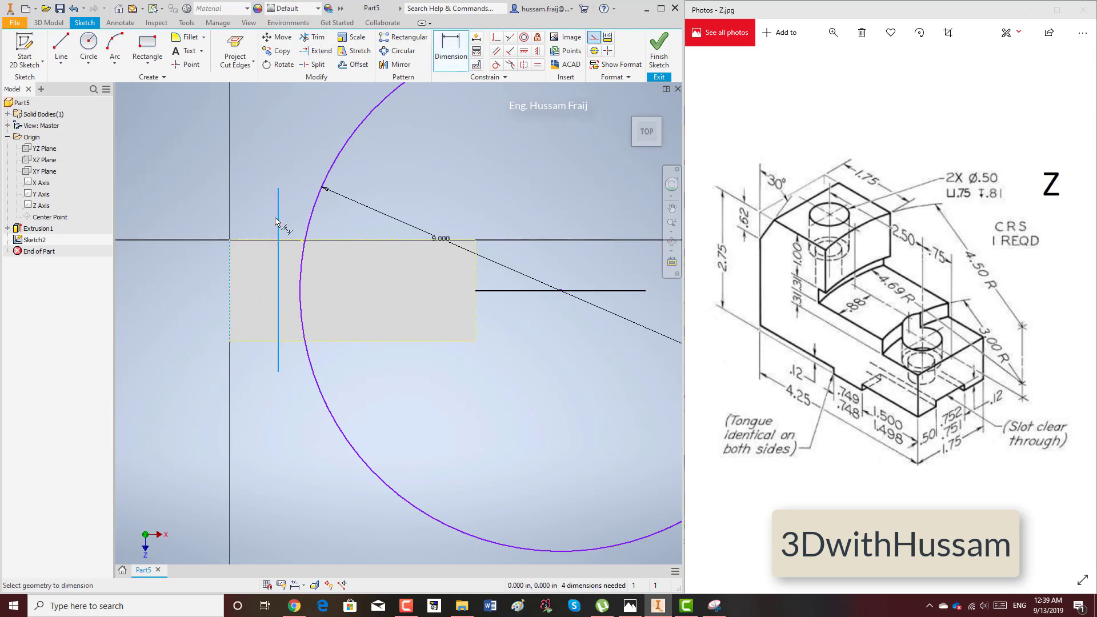
left_click(264, 167)
type("1.7")
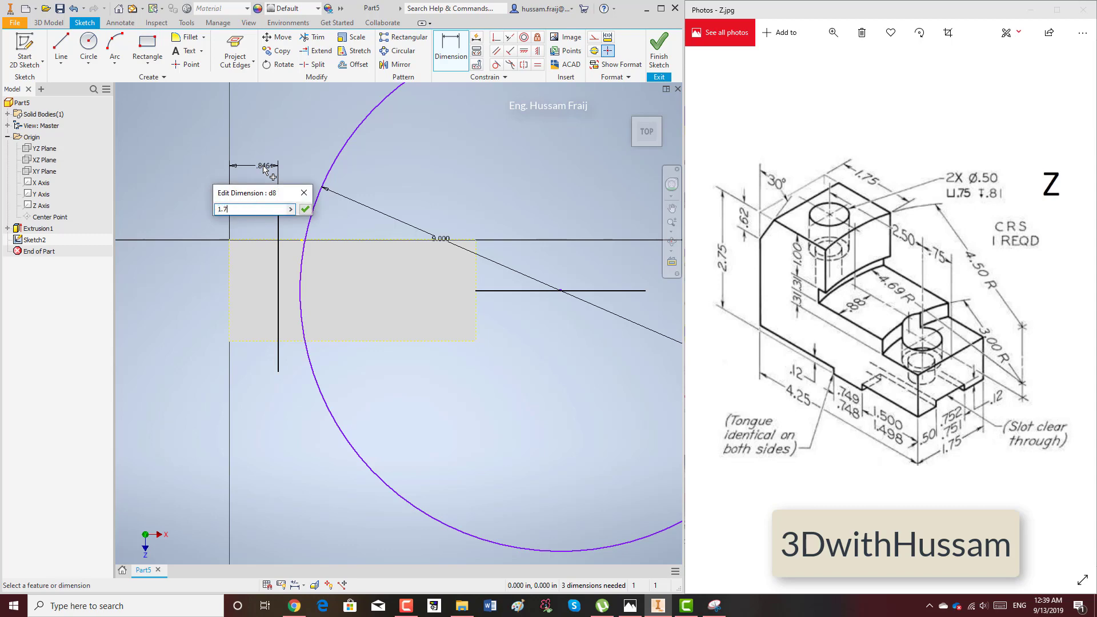
type("5")
key("Return")
- Trim the vertical line's ends above and below the block
left_click(317, 37)
left_click(333, 222)
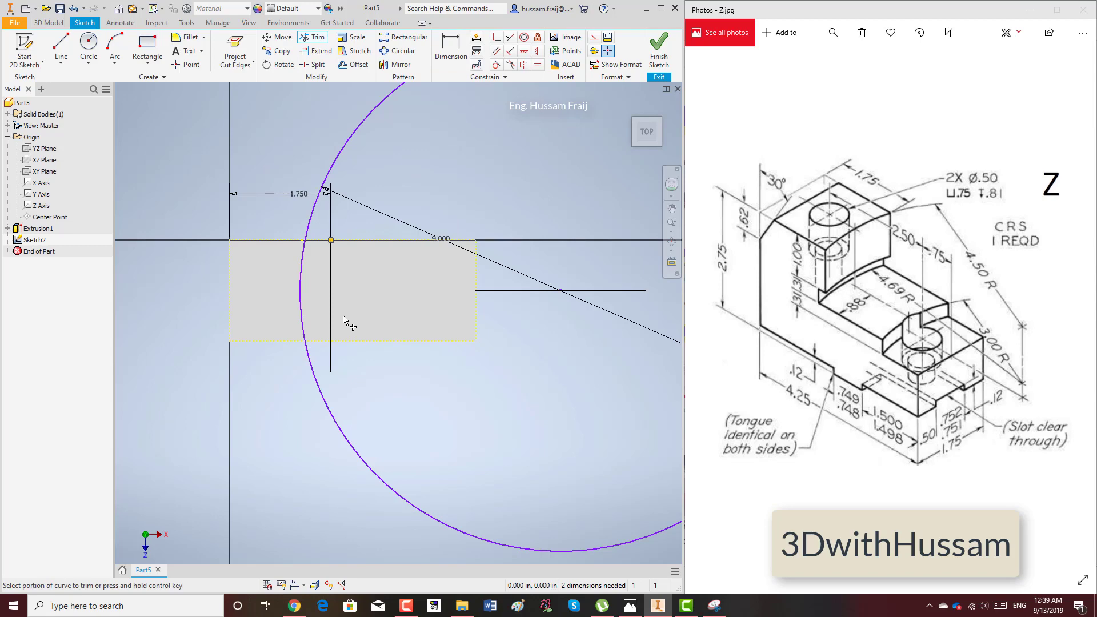
left_click(335, 357)
key("Escape")
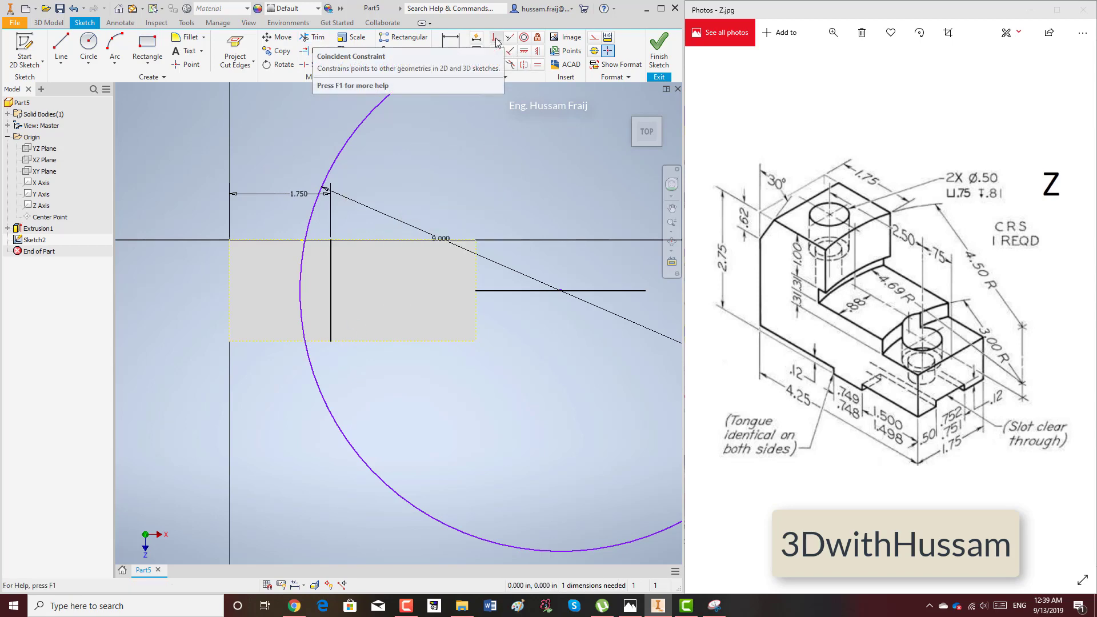
- Constrain the circle coincident with the vertical line's endpoint
left_click(496, 38)
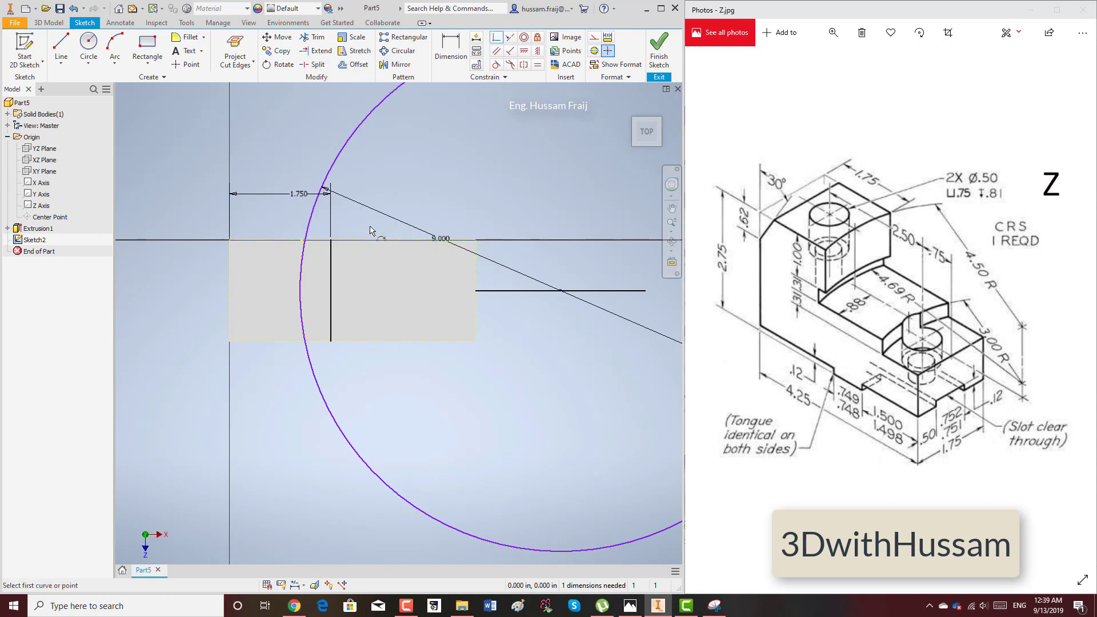
left_click(319, 225)
left_click(331, 240)
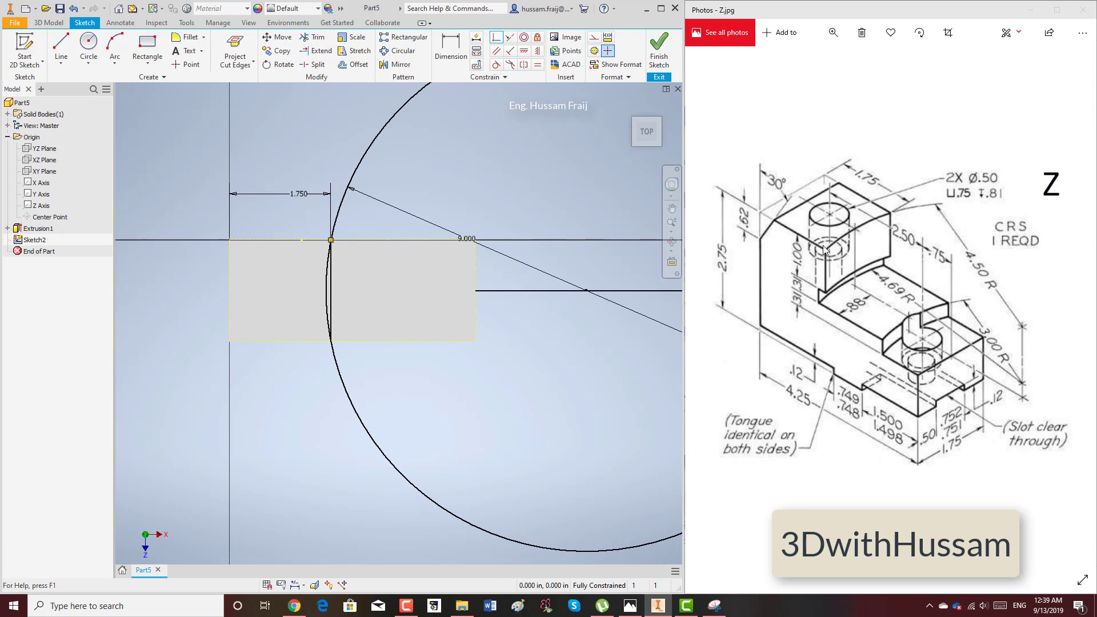
scroll(370, 223, "down", 3)
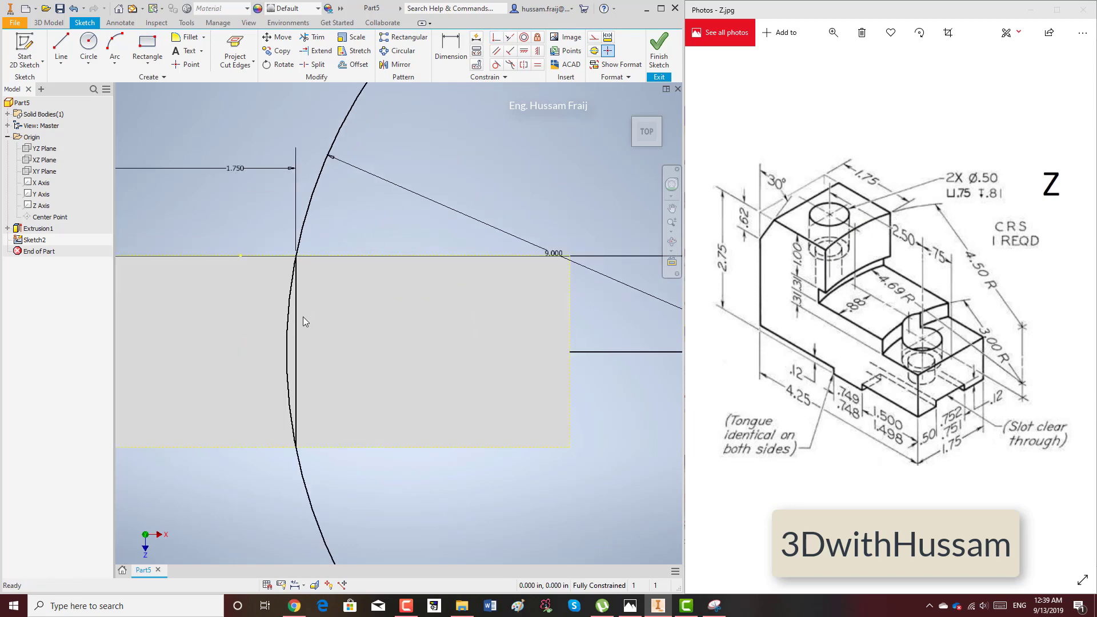
- Convert the vertical line to construction geometry and finish the sketch
left_click(595, 36)
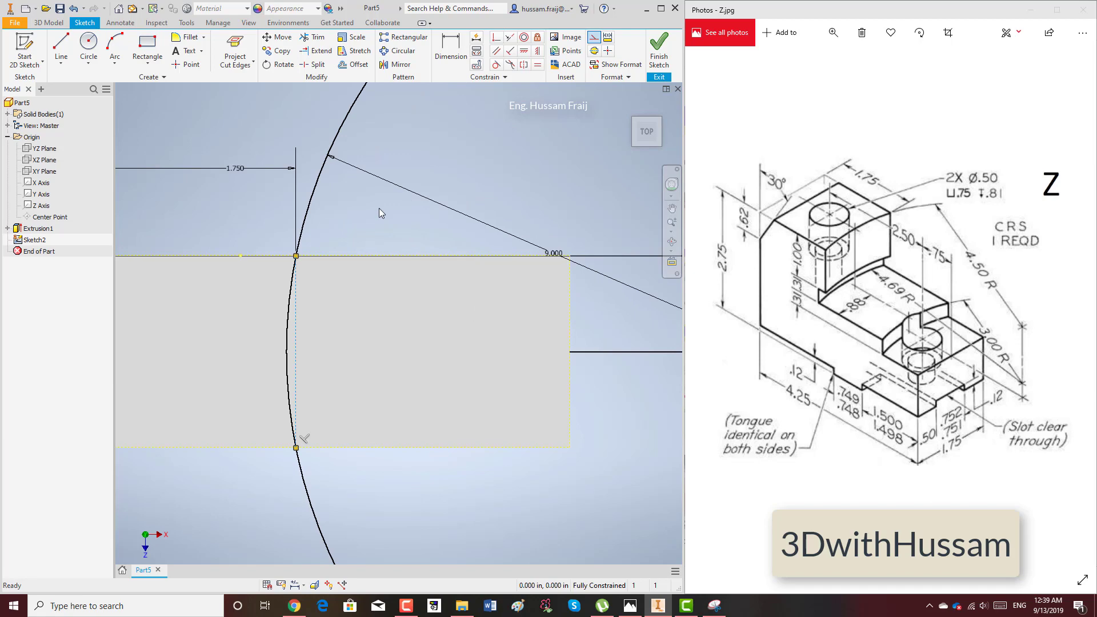
scroll(379, 208, "up", 2)
scroll(319, 286, "up", 4)
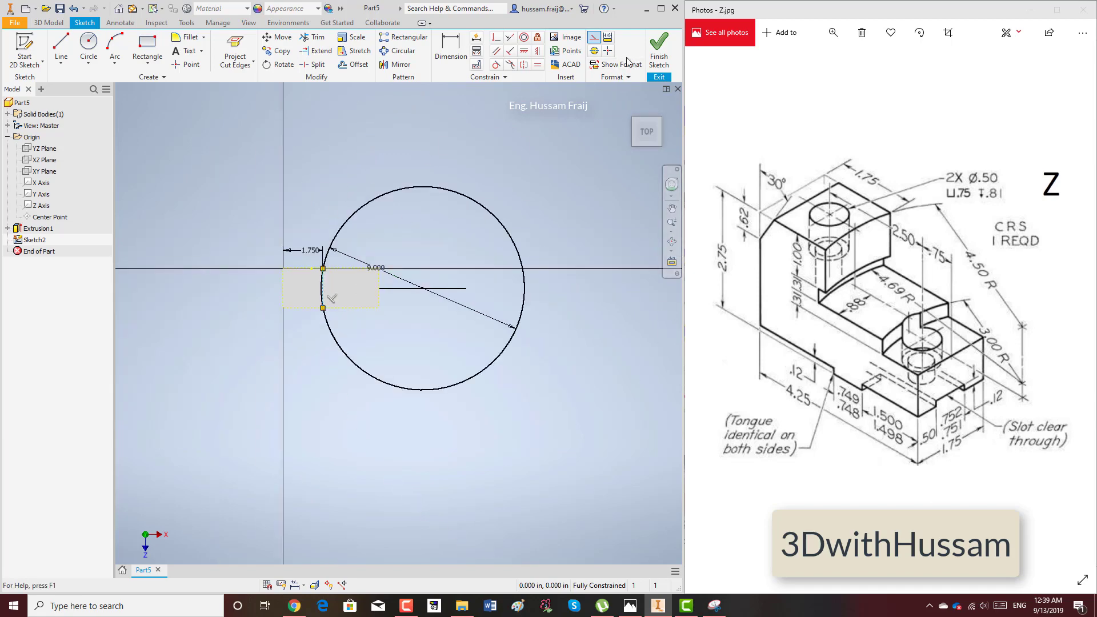
left_click(631, 105)
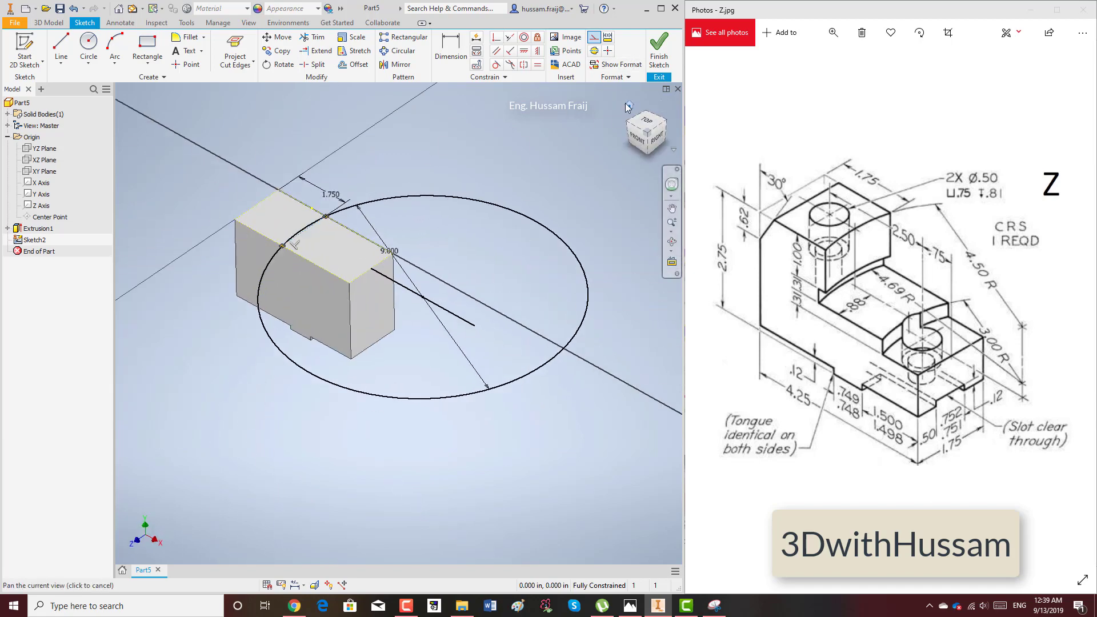
left_click(660, 46)
- Cut-extrude the 9.000 circle profile 1.75 in into the block
left_click(61, 46)
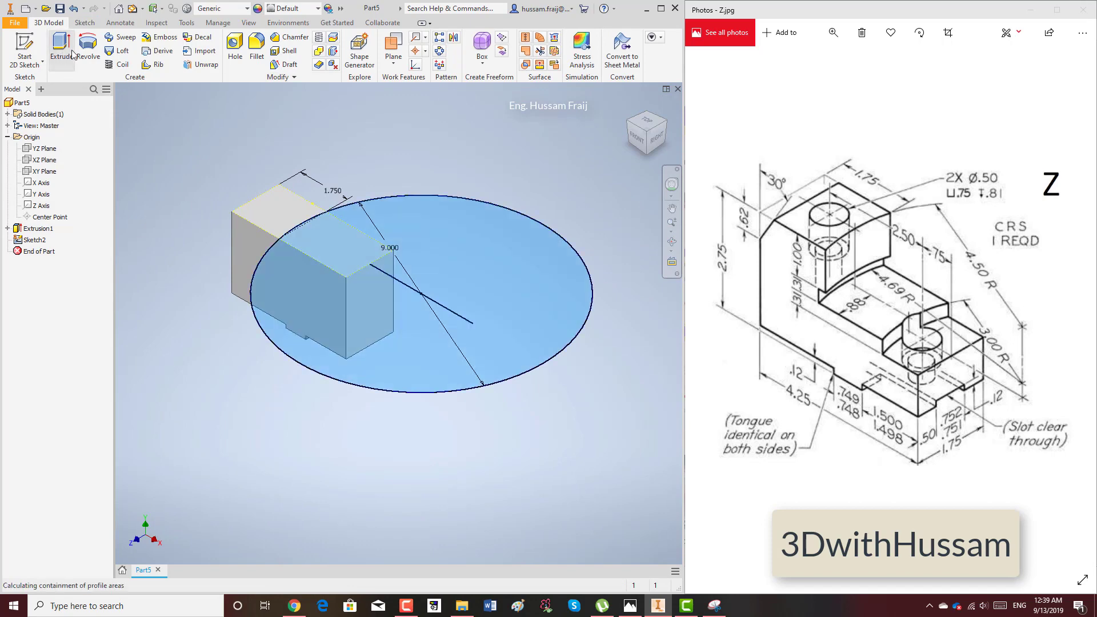
left_click(198, 228)
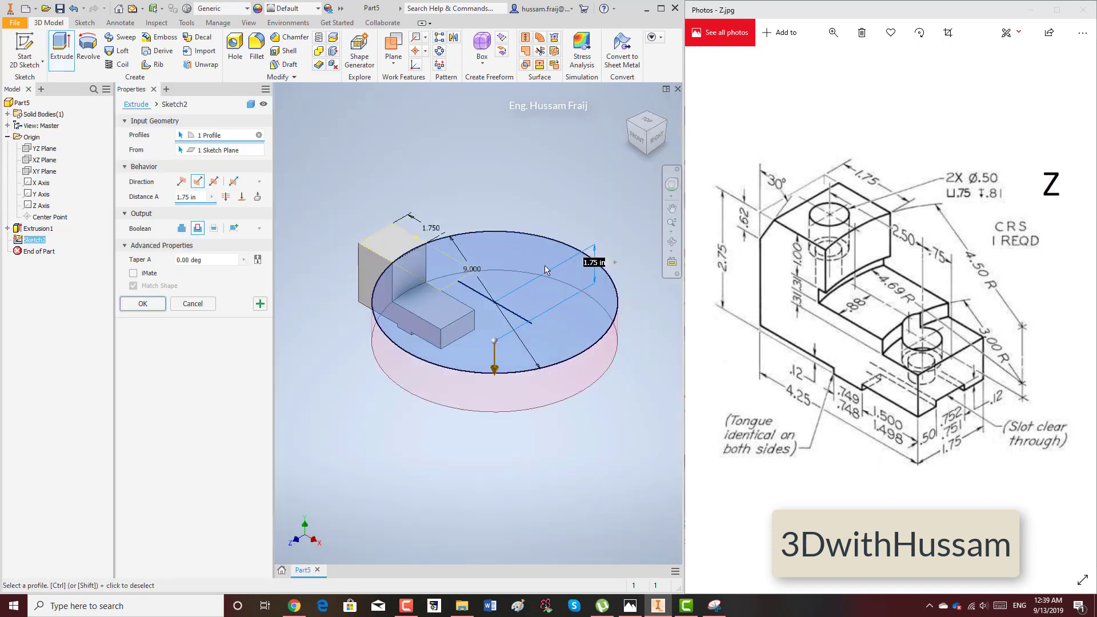
left_click_drag(195, 202, 171, 198)
left_click(146, 303)
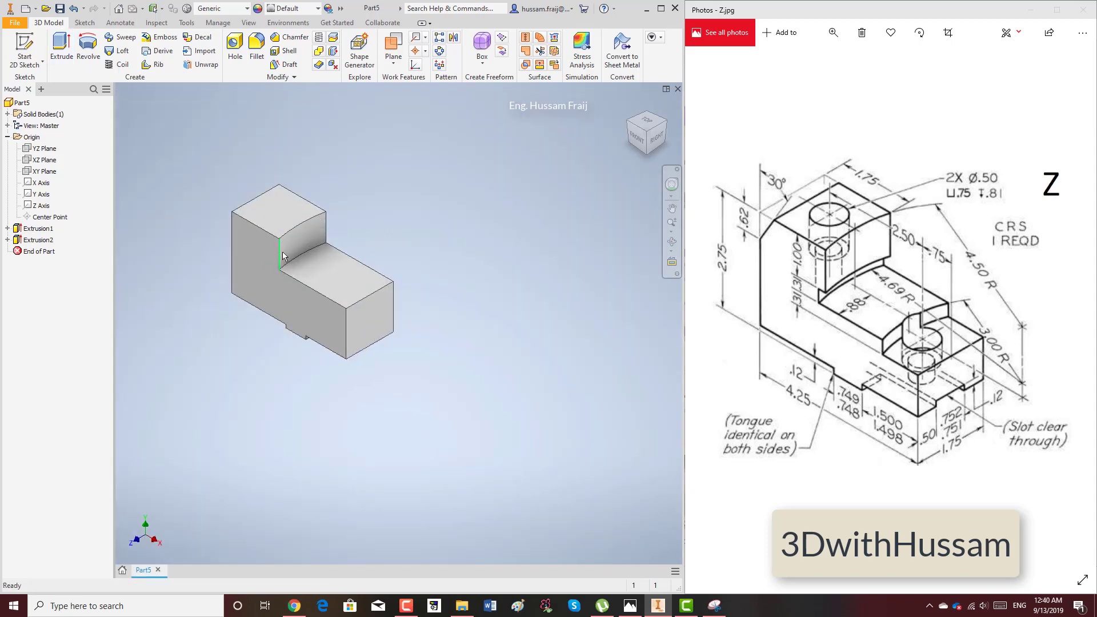
left_click(42, 60)
- Sketch a circle on the lower top face, centred right of the block
left_click(35, 85)
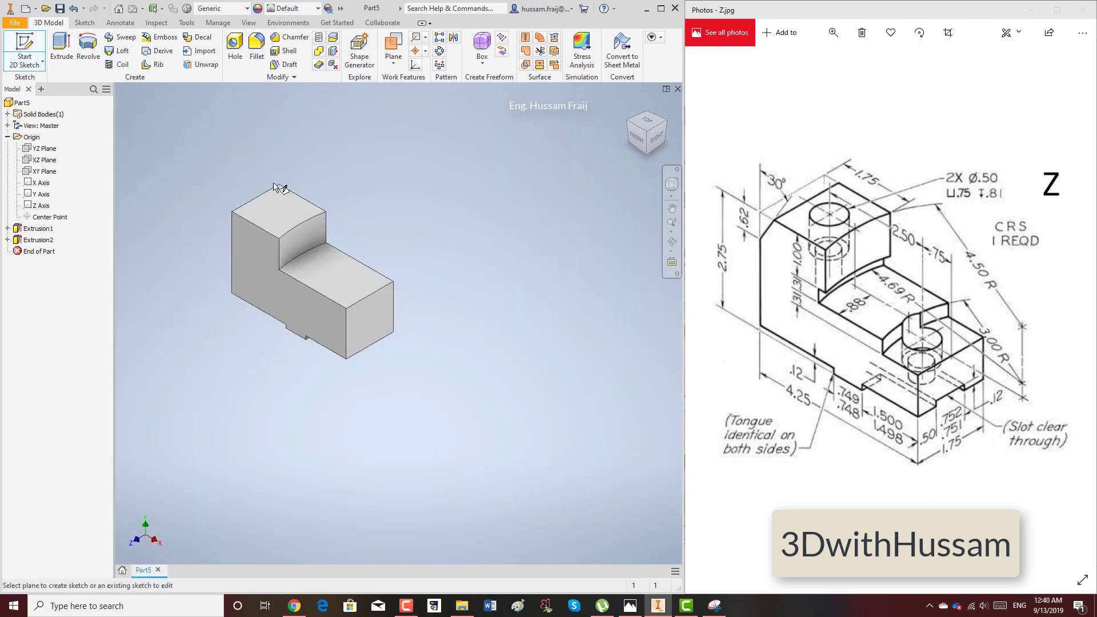
left_click(328, 267)
left_click(89, 45)
left_click(492, 323)
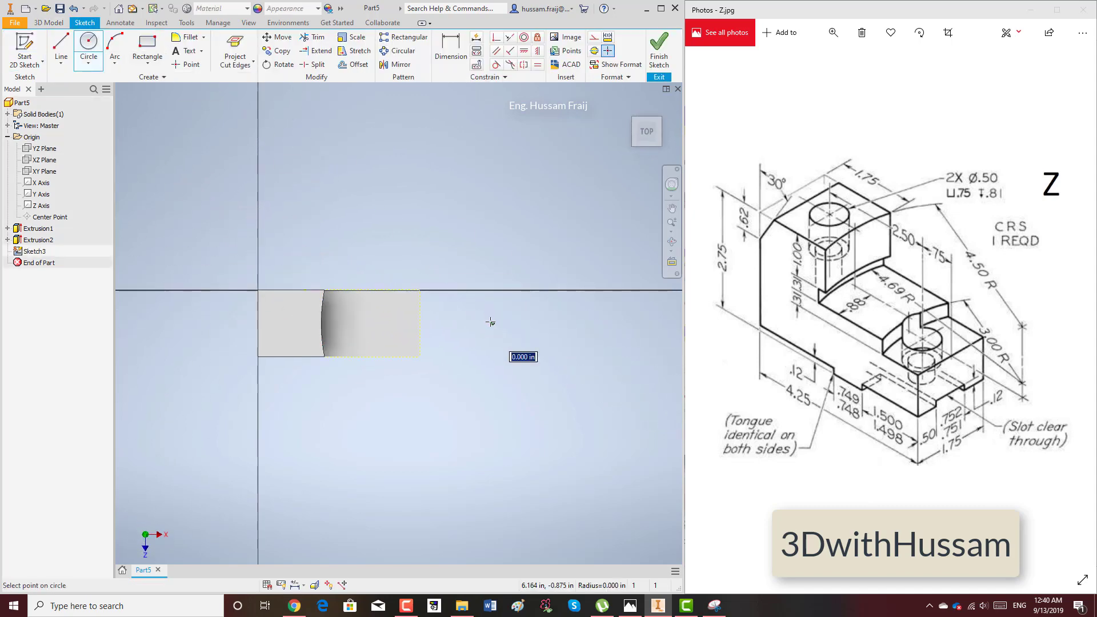
left_click(89, 45)
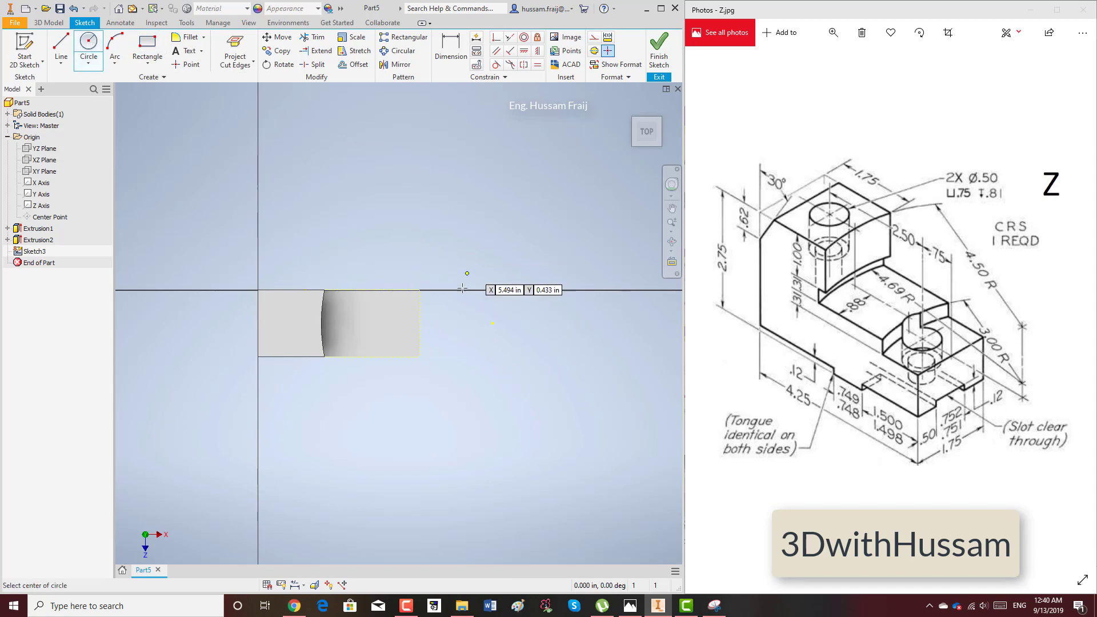
left_click(453, 343)
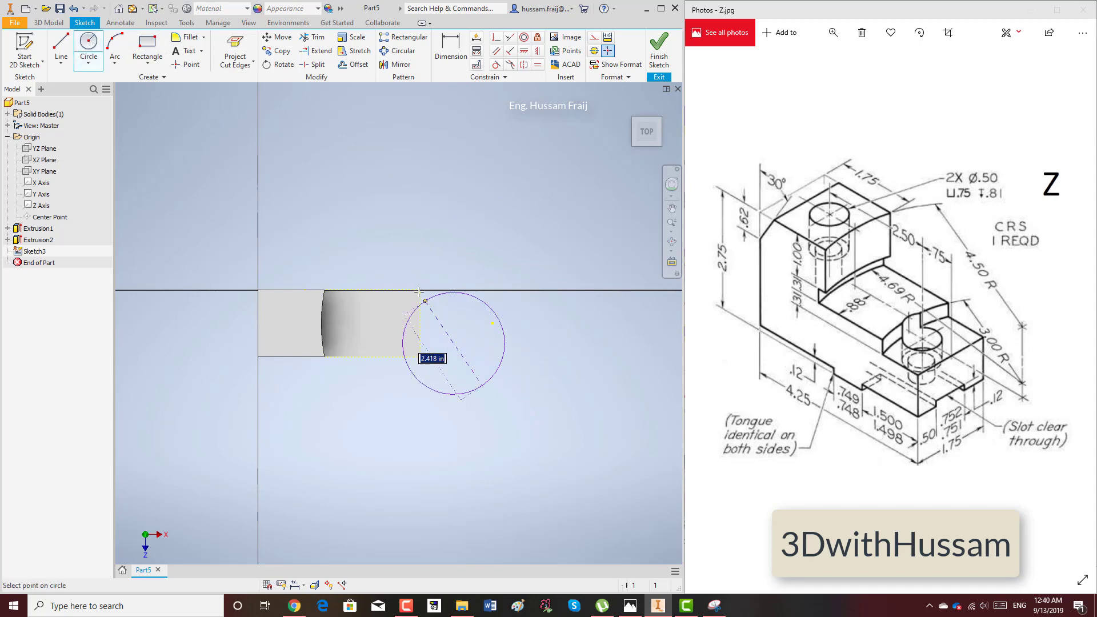
left_click(398, 268)
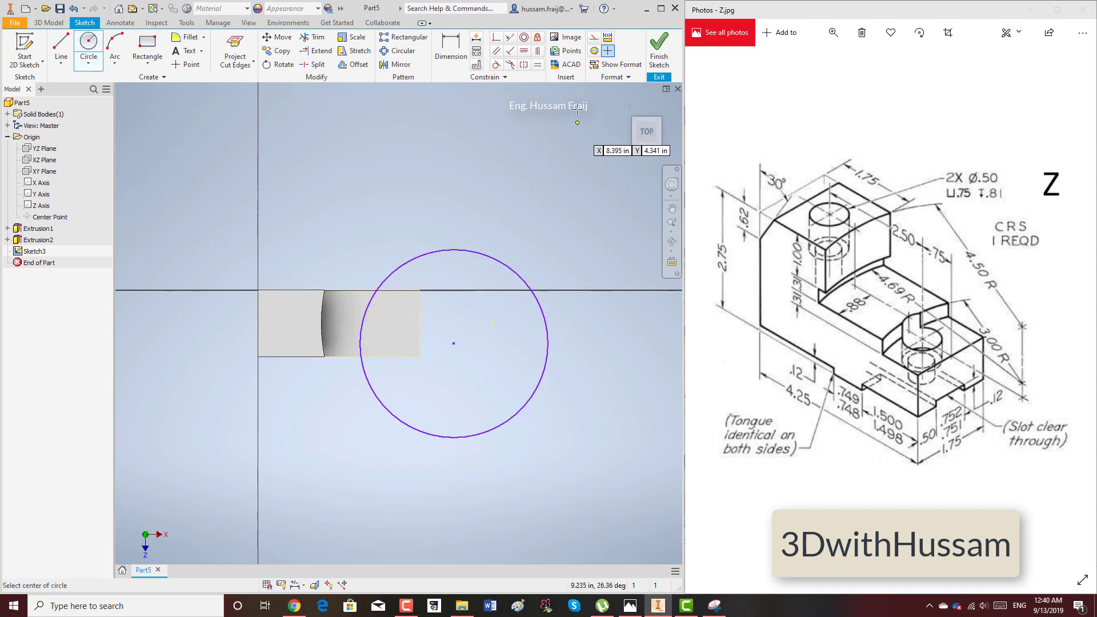
- Make the circle tangent to the block's curved edge
left_click(524, 38)
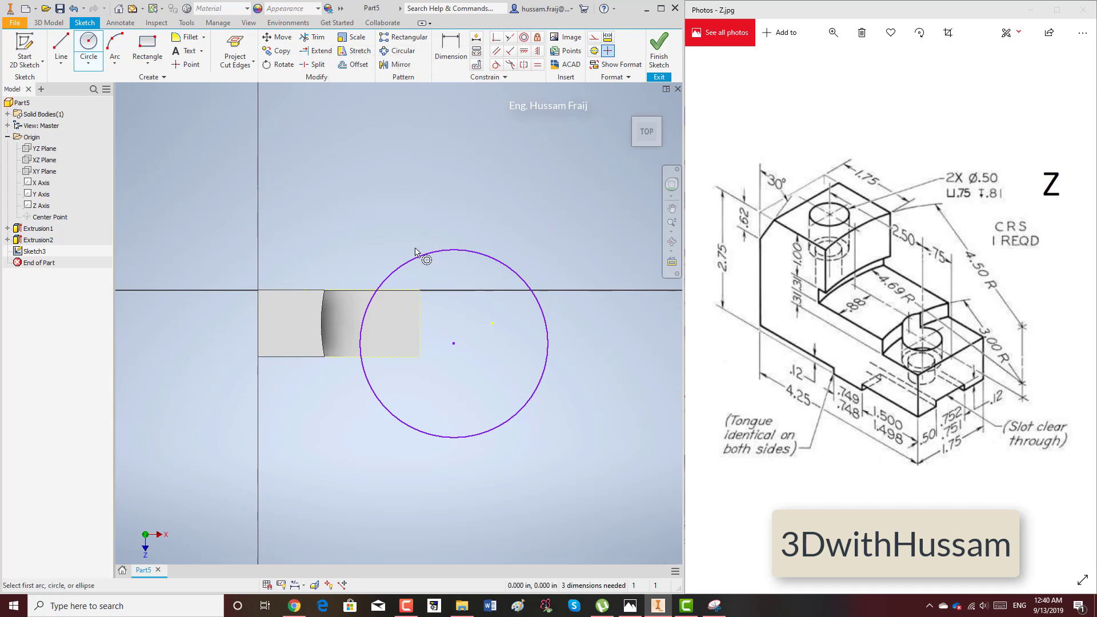
left_click(323, 309)
right_click(373, 225)
left_click(446, 234)
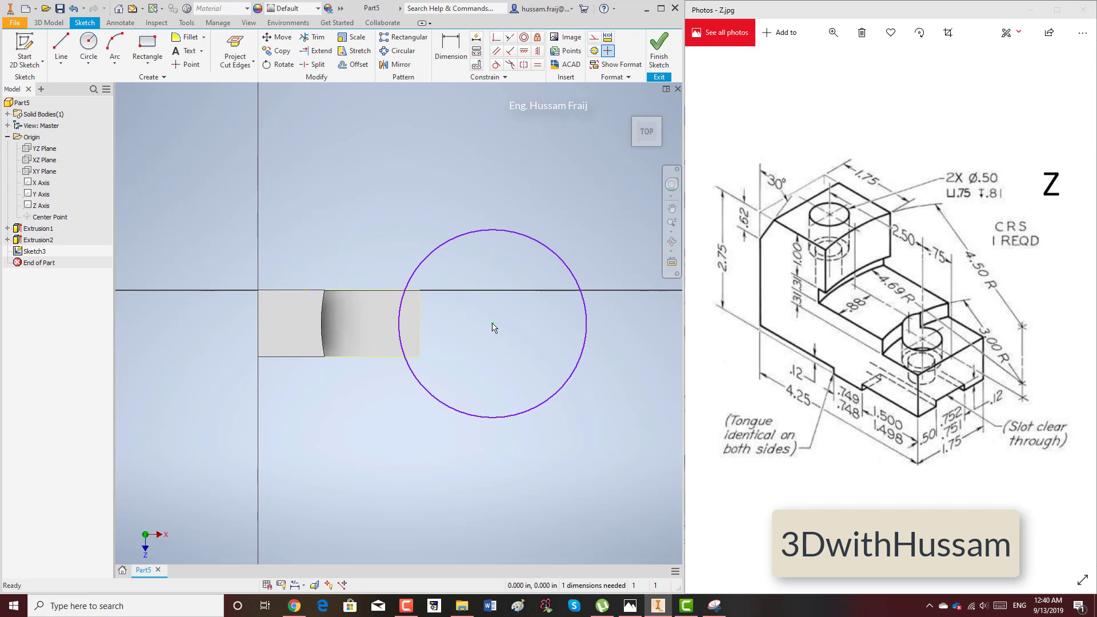
- Dimension the circle's diameter as 1.69*2 and finish the sketch
left_click(451, 49)
left_click(561, 255)
left_click(472, 209)
type("1")
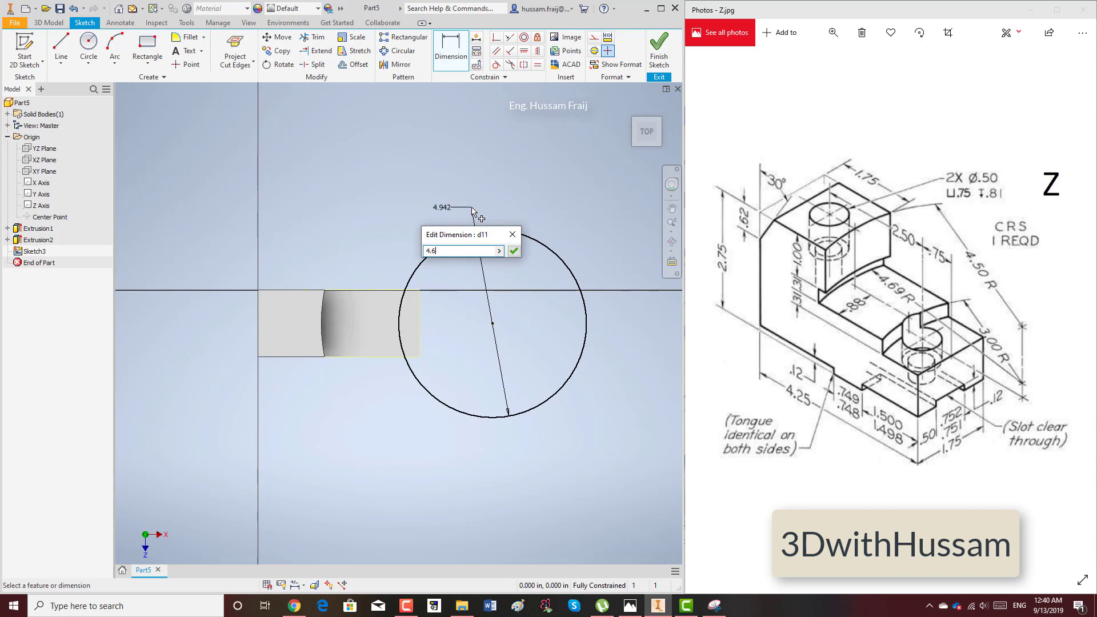
type(".69*2")
key("Return")
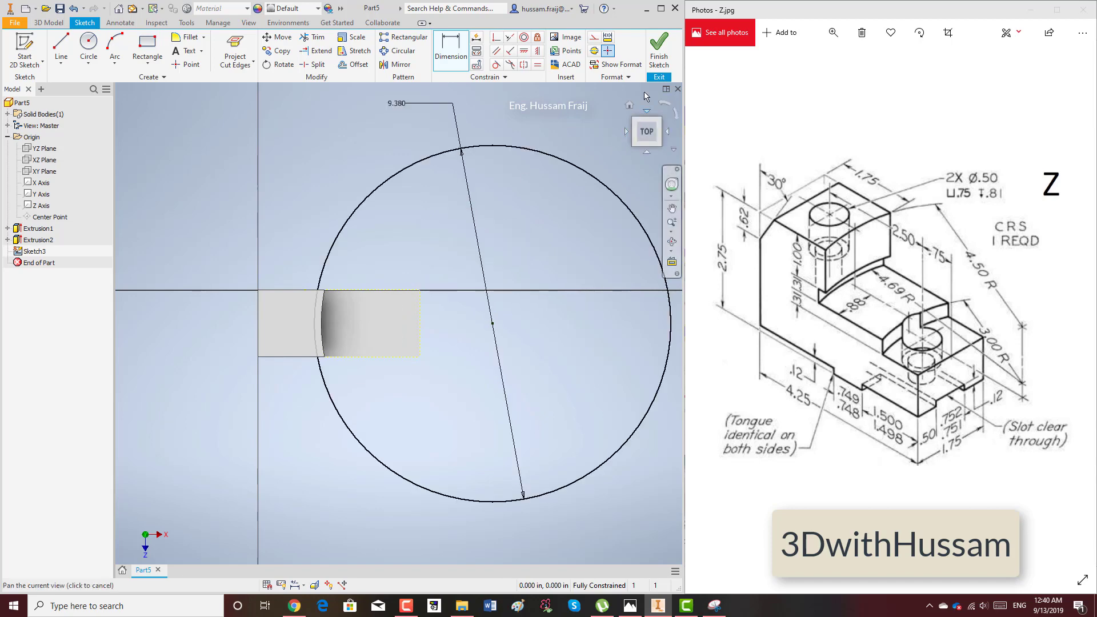
left_click(659, 49)
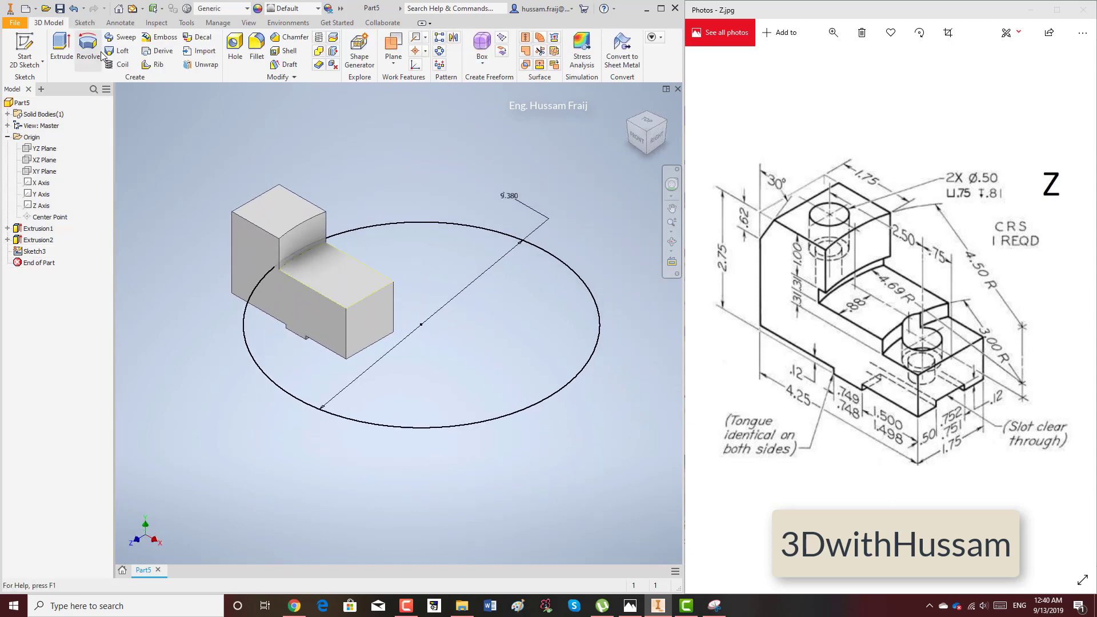
- Cut-extrude the new circle 0.31 in deep into the lower face
left_click(62, 46)
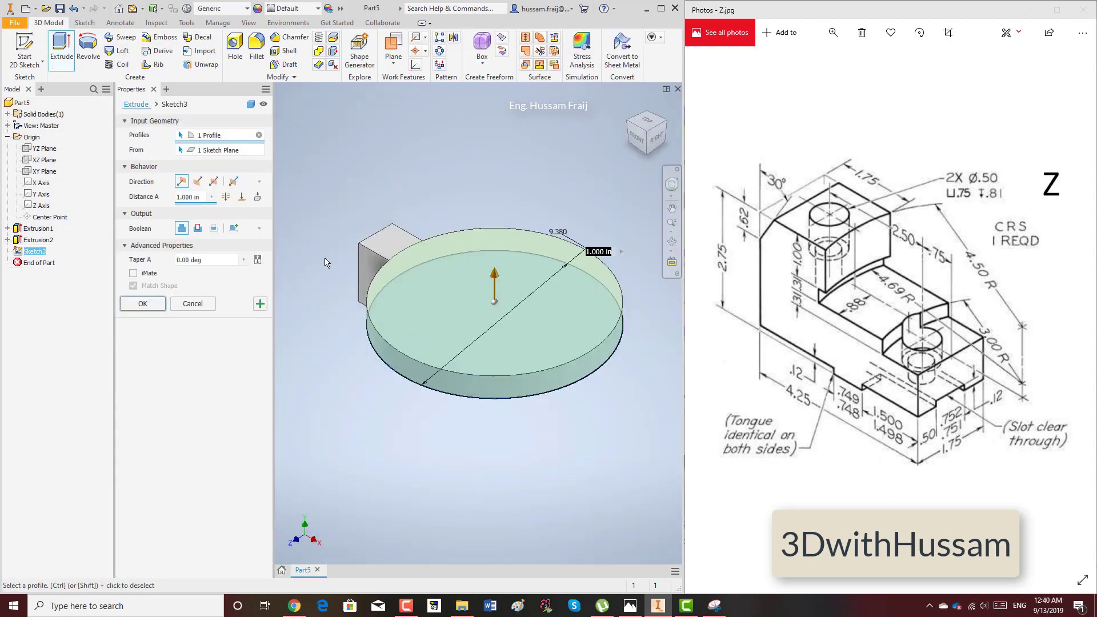
left_click(198, 228)
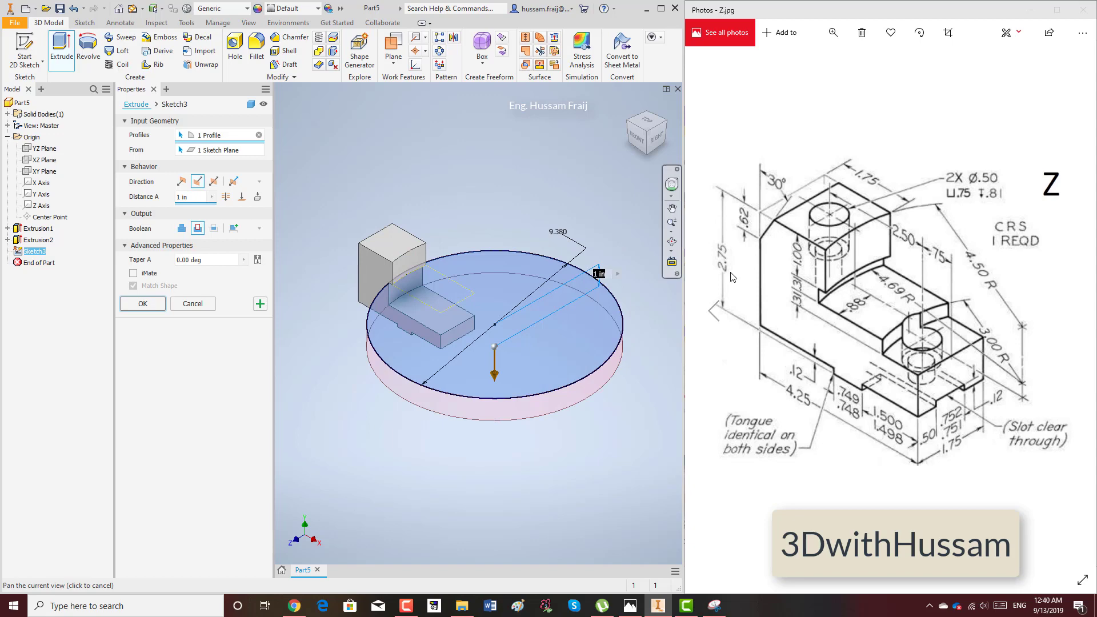
type("0.1")
key("BackSpace")
type("31")
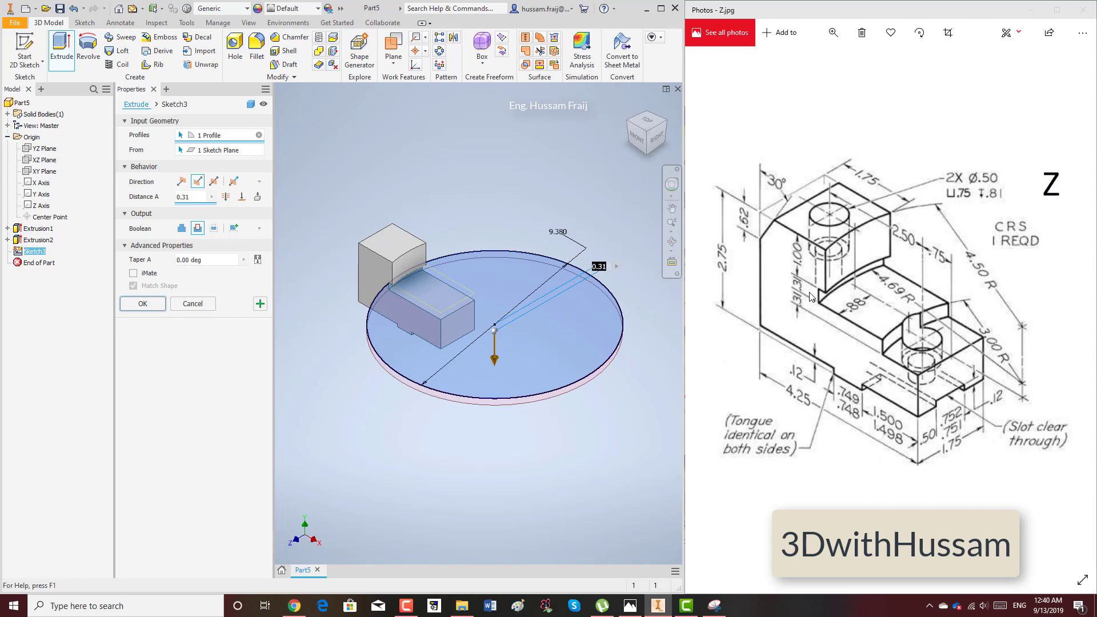
left_click(142, 304)
- Start a 2D sketch on the lower top face
left_click(36, 65)
left_click(34, 80)
left_click(350, 273)
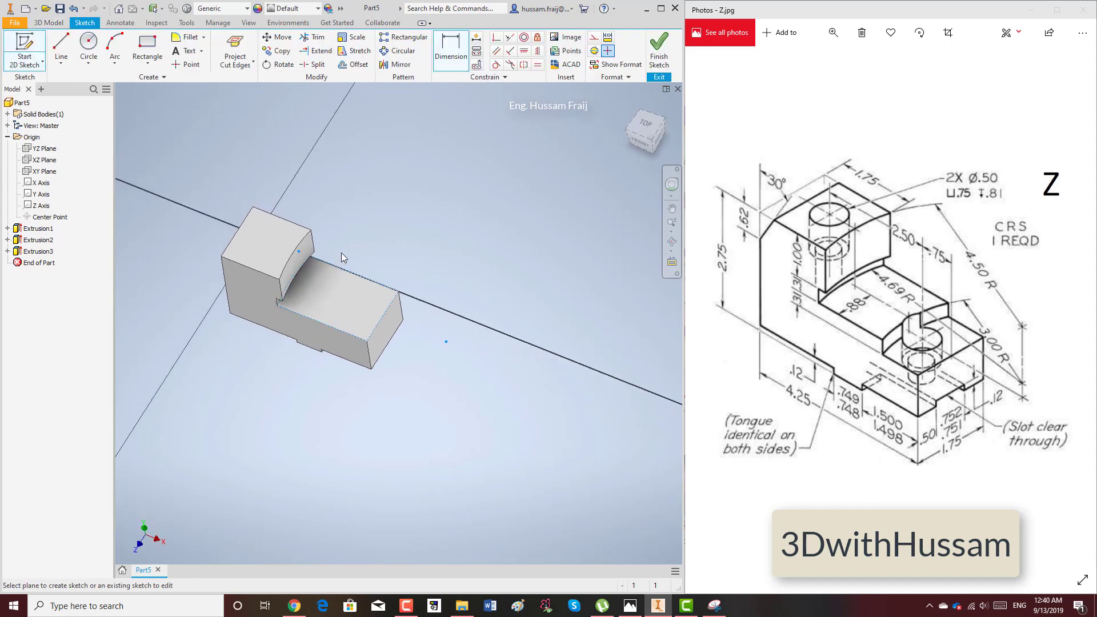
- Draw a 6.000-diameter circle on the sketch point and finish the sketch
left_click(89, 46)
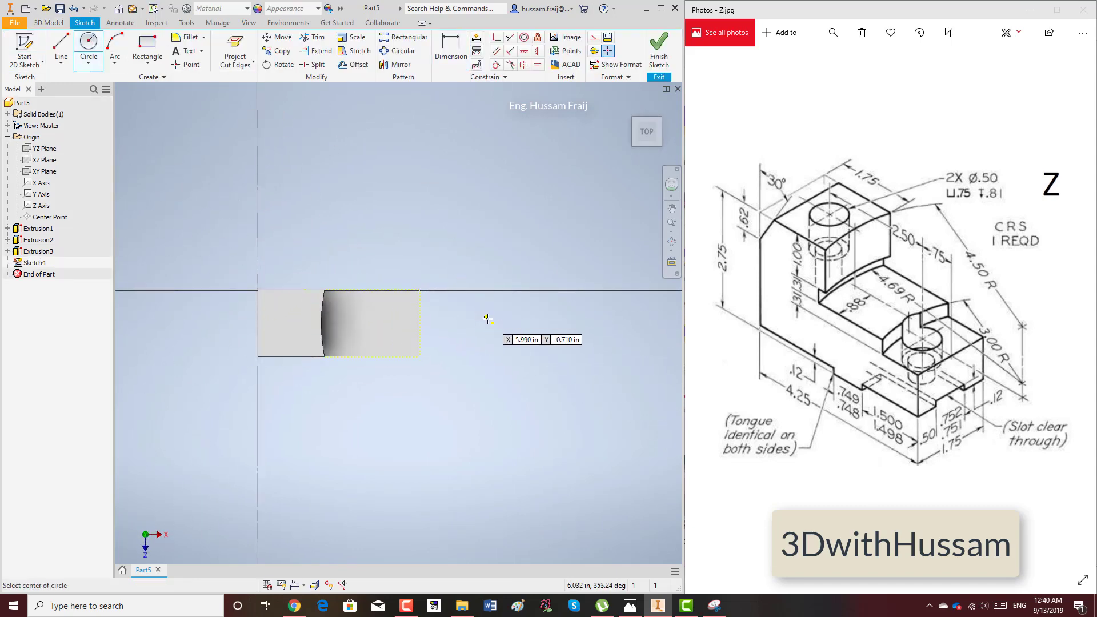
left_click(491, 323)
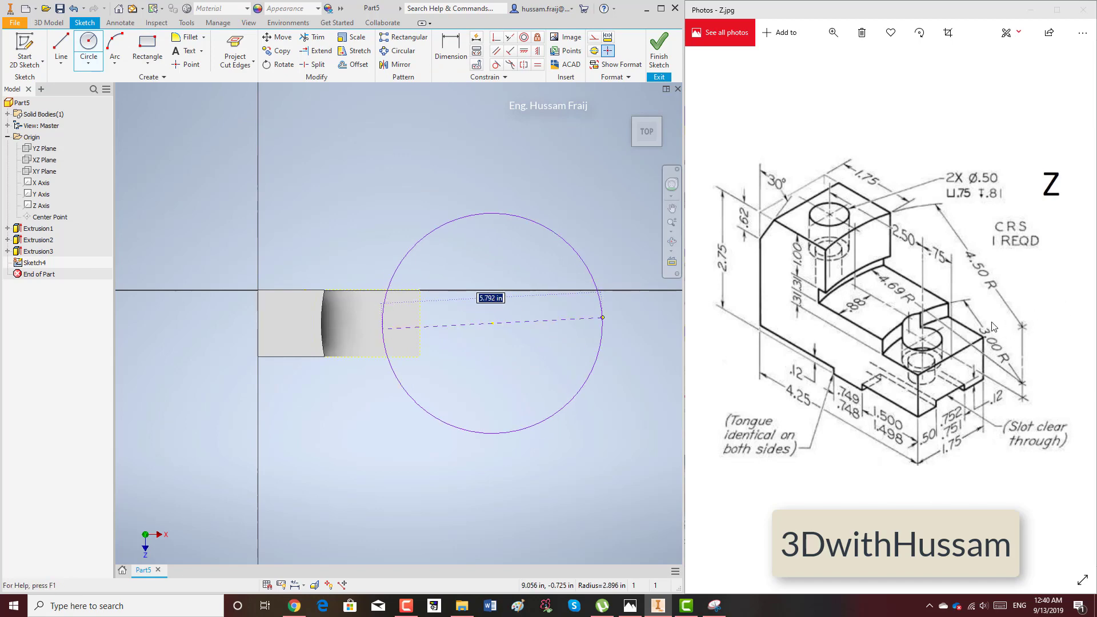
type("6")
key("Return")
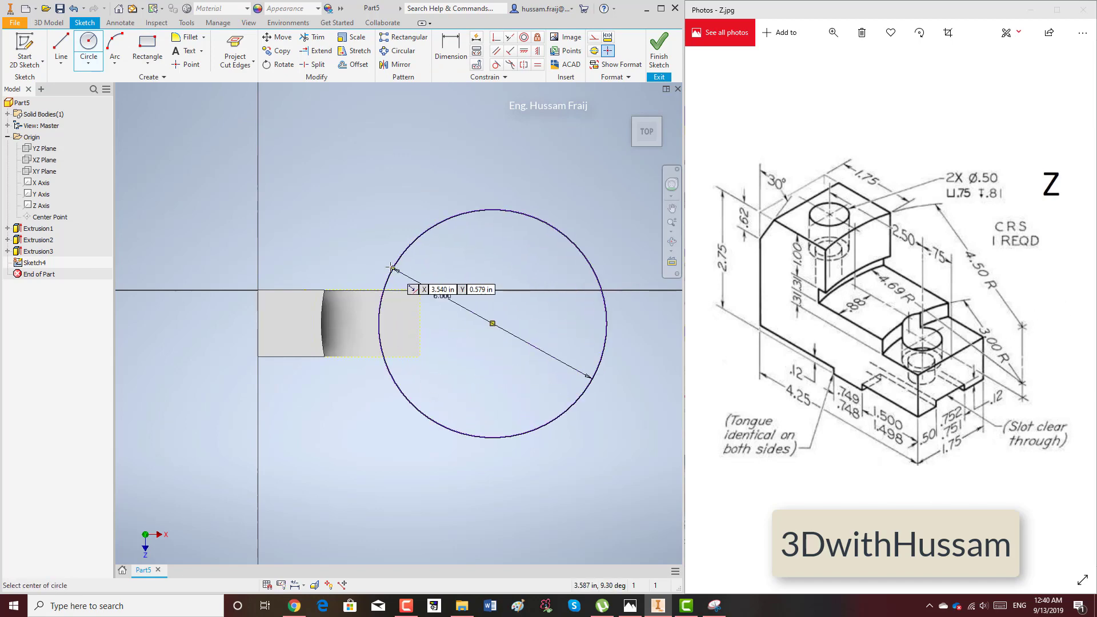
left_click(659, 52)
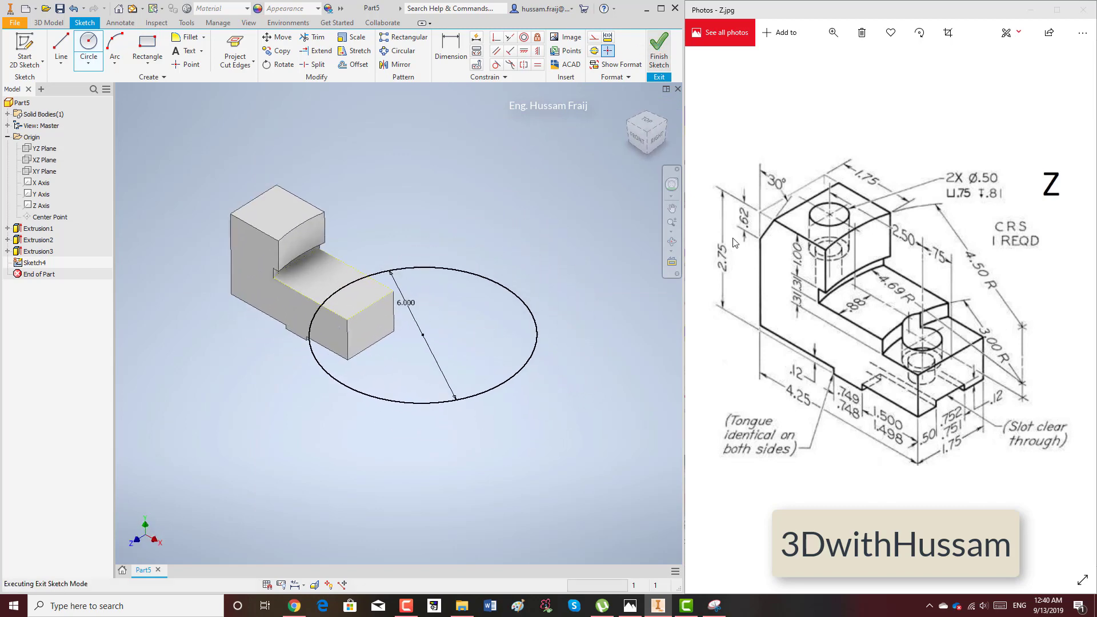
- Cut-extrude the 6.000 circle into the part to form a third step
left_click(61, 64)
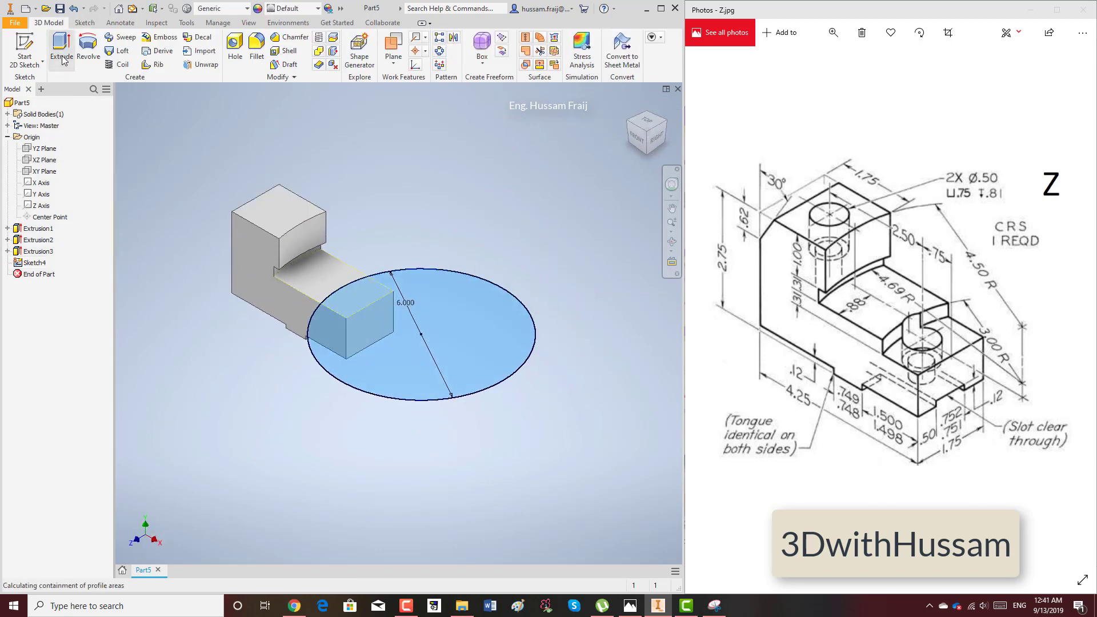
left_click(198, 229)
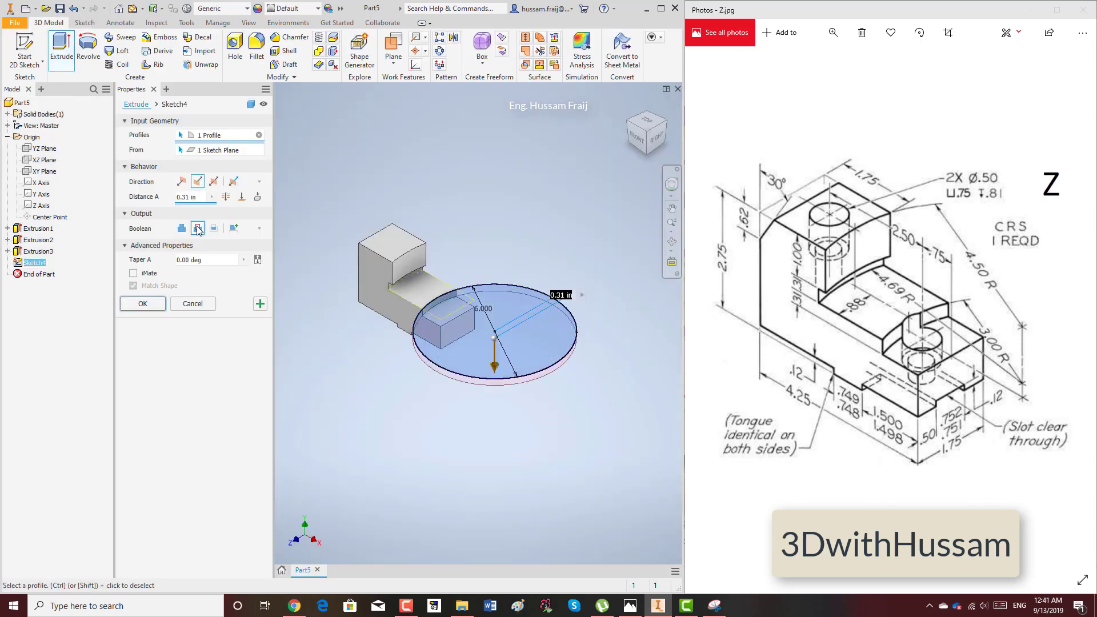
left_click(143, 304)
scroll(237, 237, "up", 5)
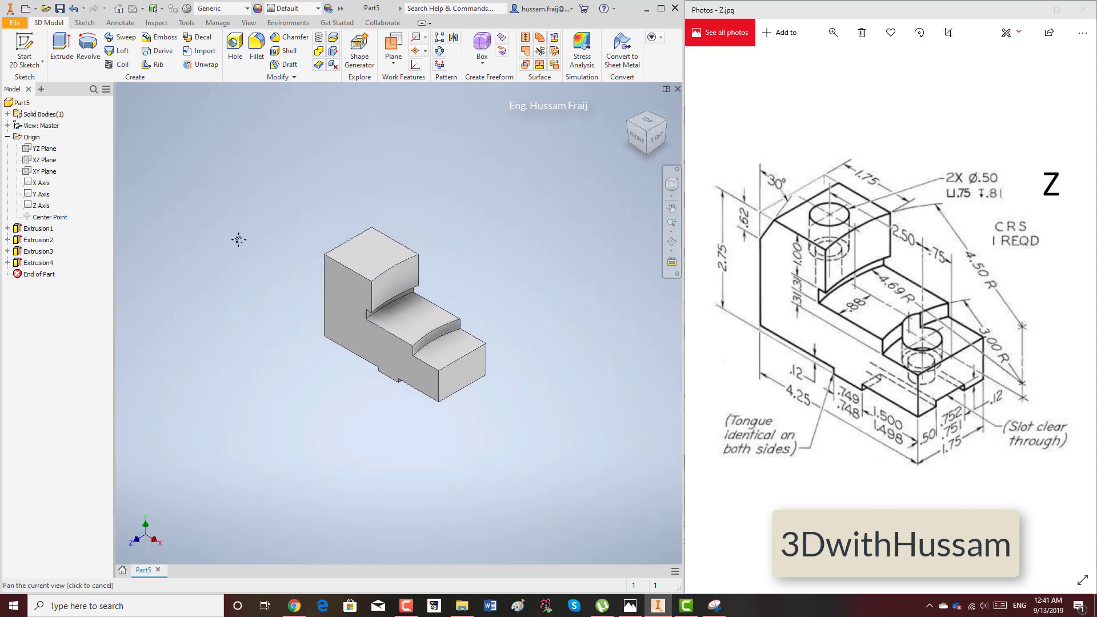
left_click(27, 60)
- Draw a rectangle in a new sketch on the part's end face
left_click(517, 398)
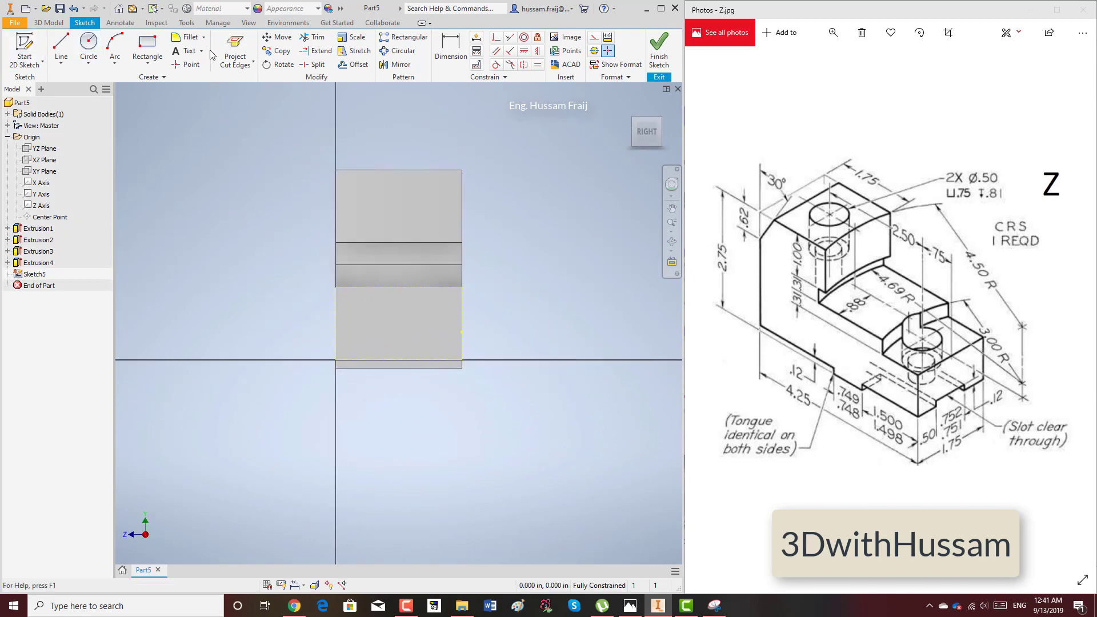
left_click(147, 46)
left_click(376, 381)
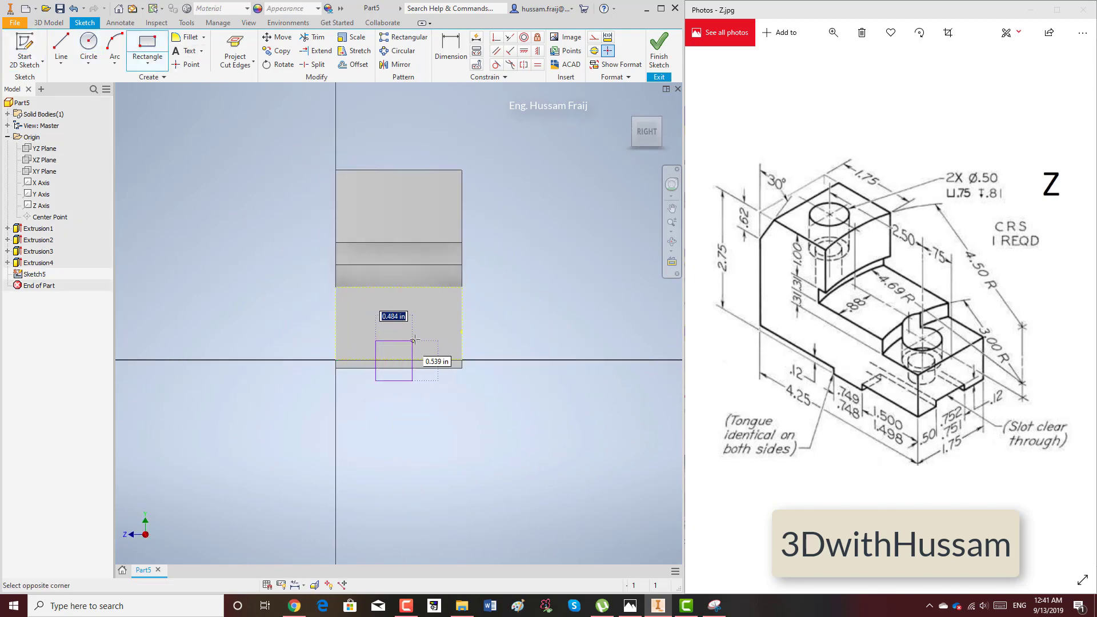
left_click(429, 348)
right_click(506, 303)
left_click(540, 304)
- Dimension the rectangle 0.120 vertically and 0.500 from the part's left edge
left_click(452, 48)
scroll(437, 352, "up", 3)
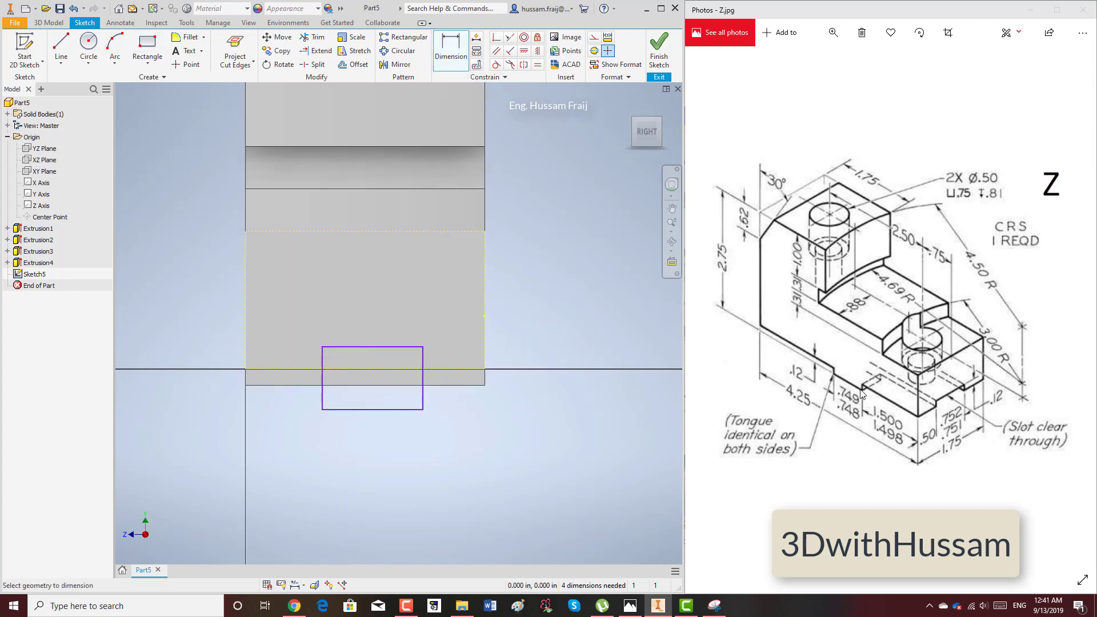
left_click(415, 347)
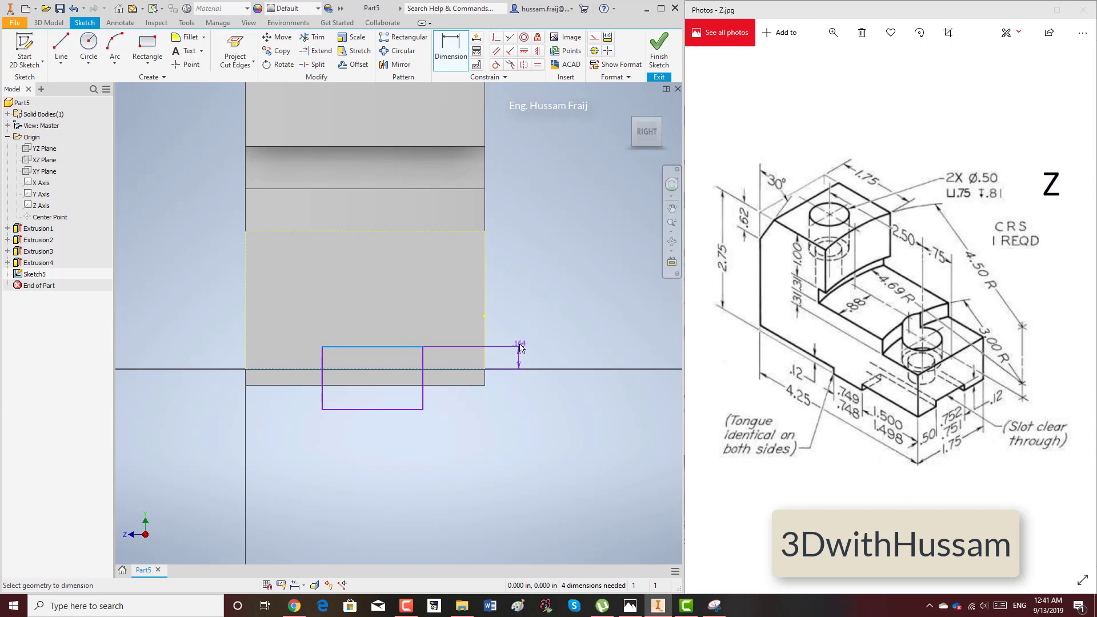
left_click(521, 345)
type("0.")
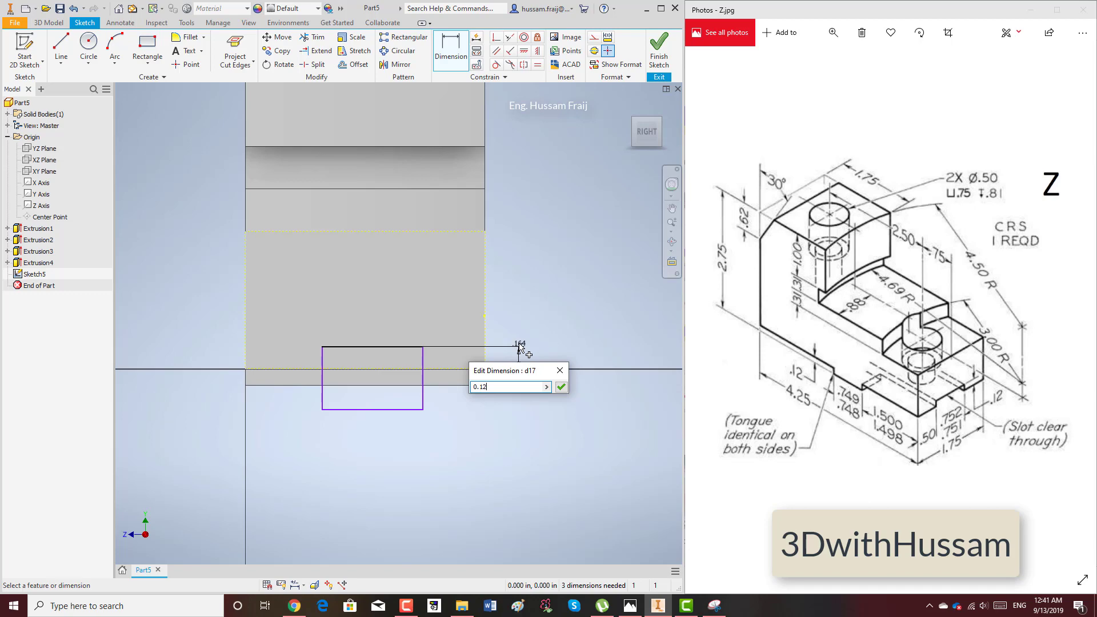
type("12")
key("Return")
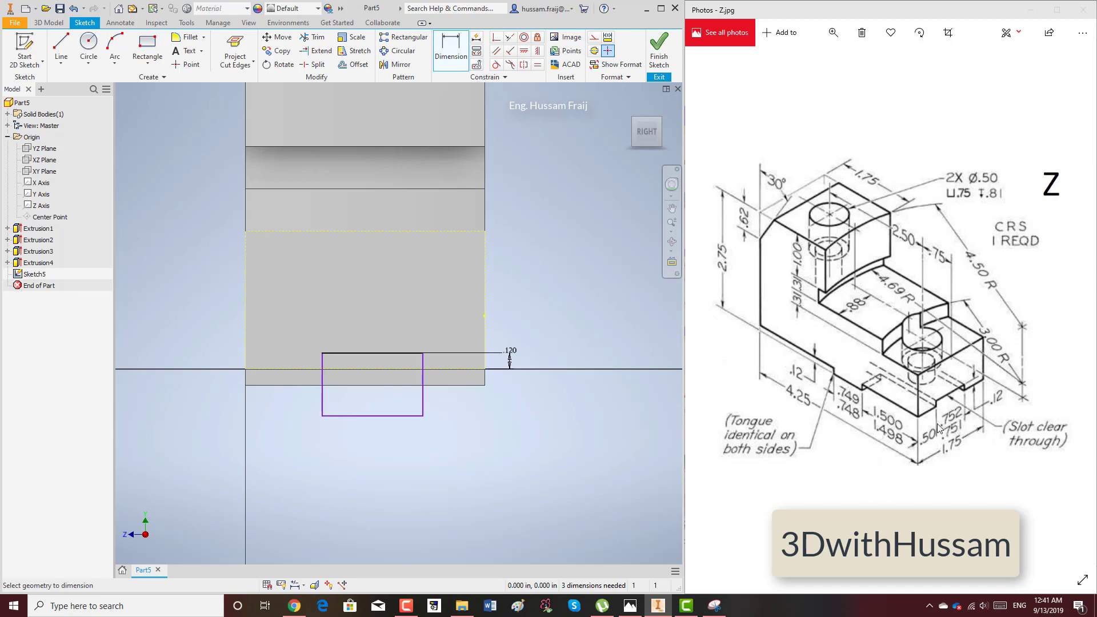
left_click(323, 372)
left_click(246, 343)
left_click(293, 440)
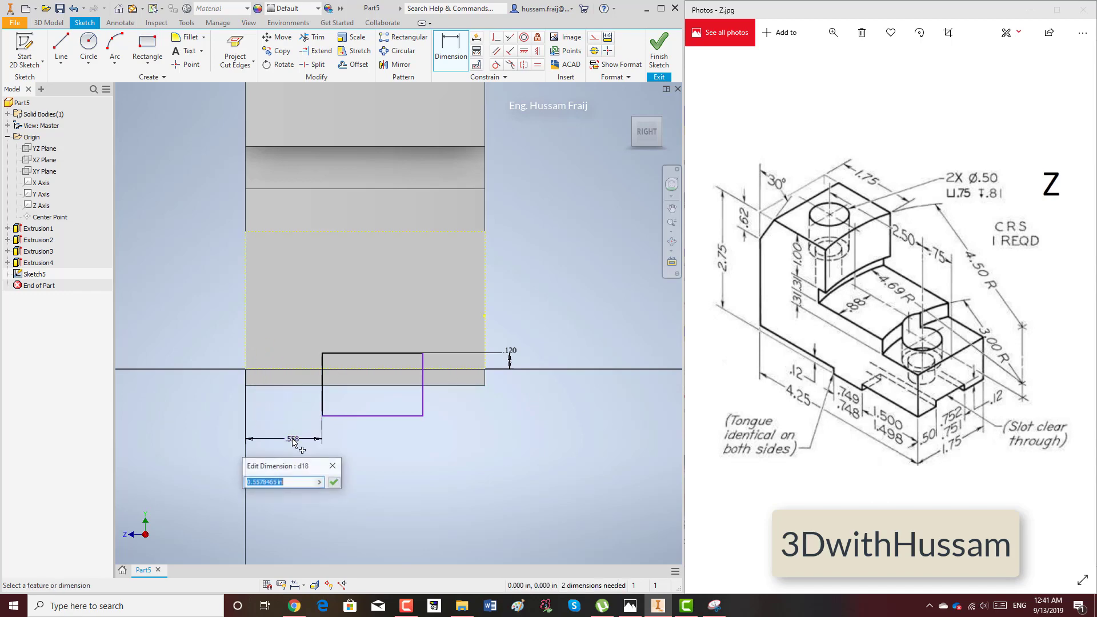
type("0.5")
key("Return")
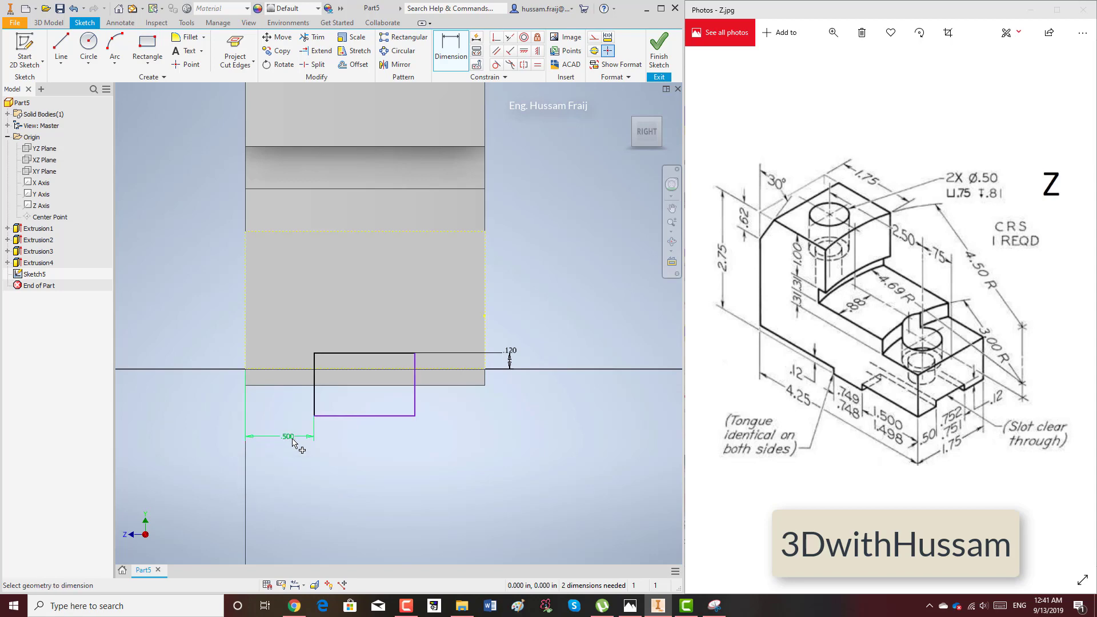
- Set the rectangle's width to 0.751 and finish the sketch
left_click(379, 417)
left_click(372, 450)
type("0.")
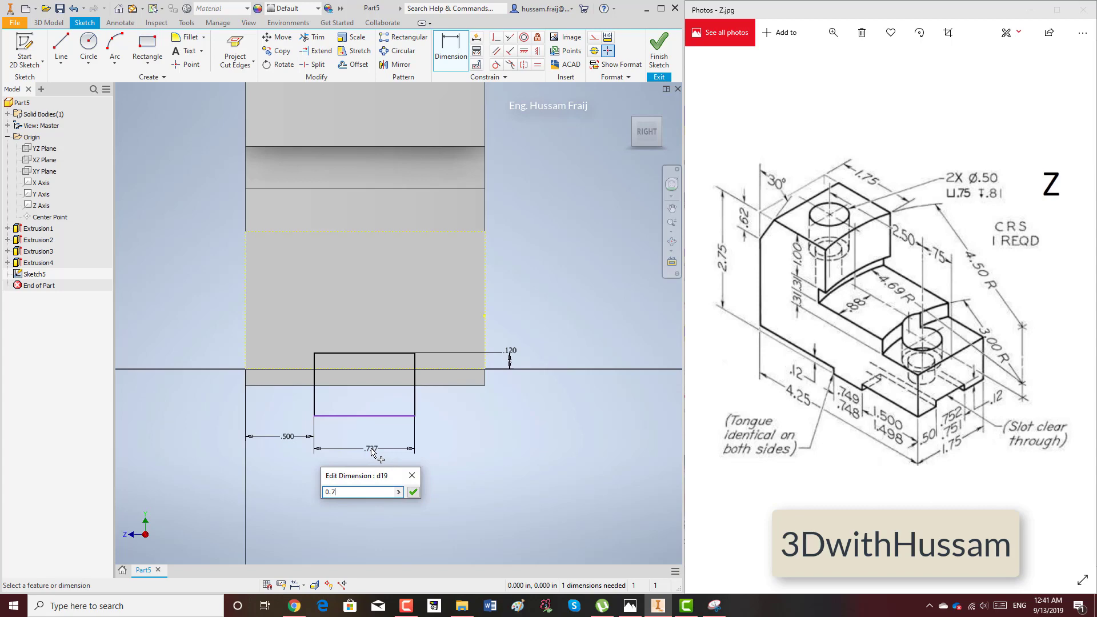
type("751")
key("Return")
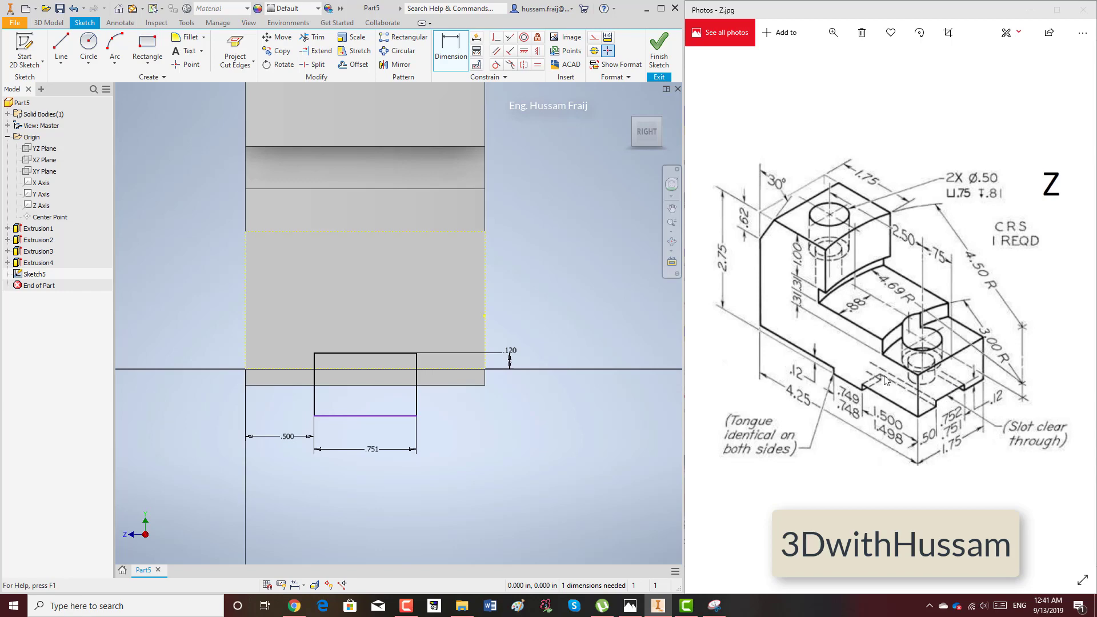
left_click(659, 52)
left_click(57, 52)
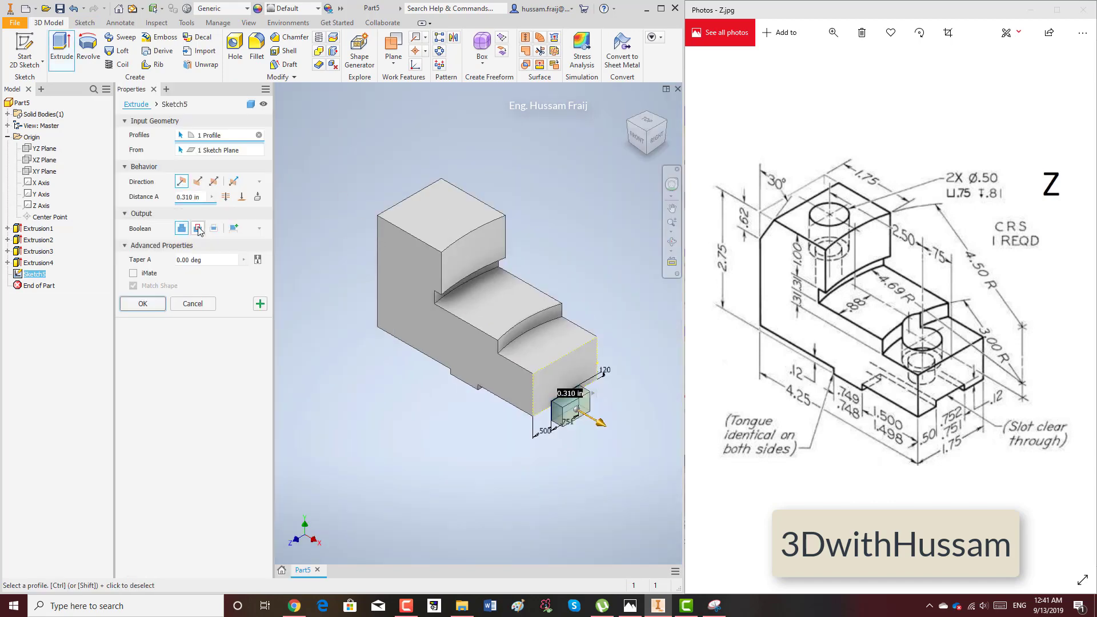
- Extrude-cut the 0.751-wide slot up to the chosen end face
left_click(199, 229)
left_click(241, 196)
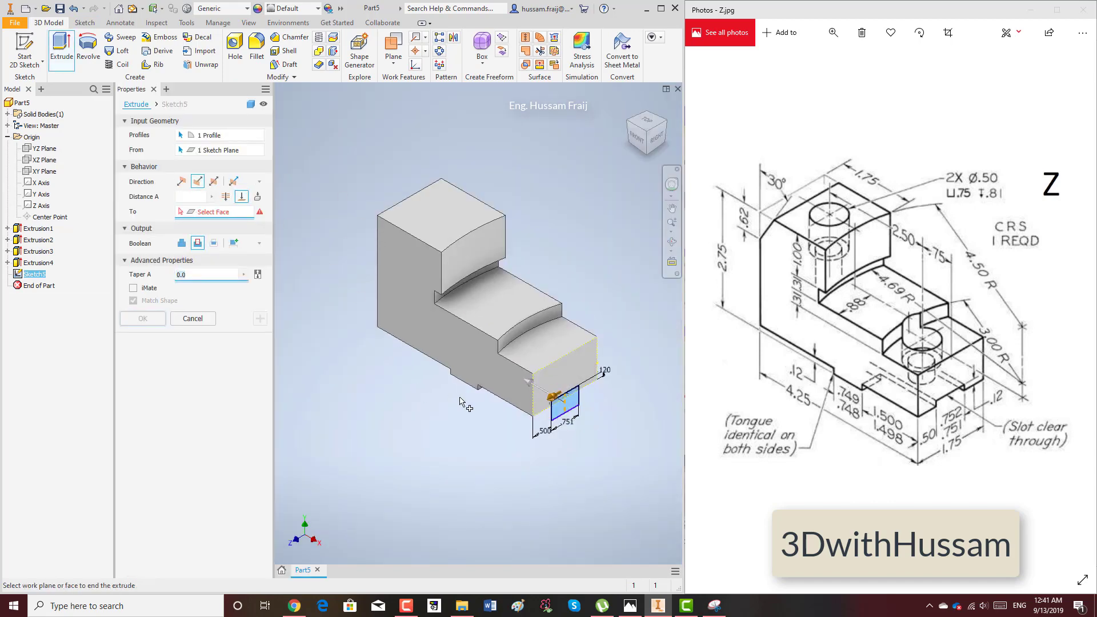
scroll(460, 402, "up", 5)
left_click(341, 328)
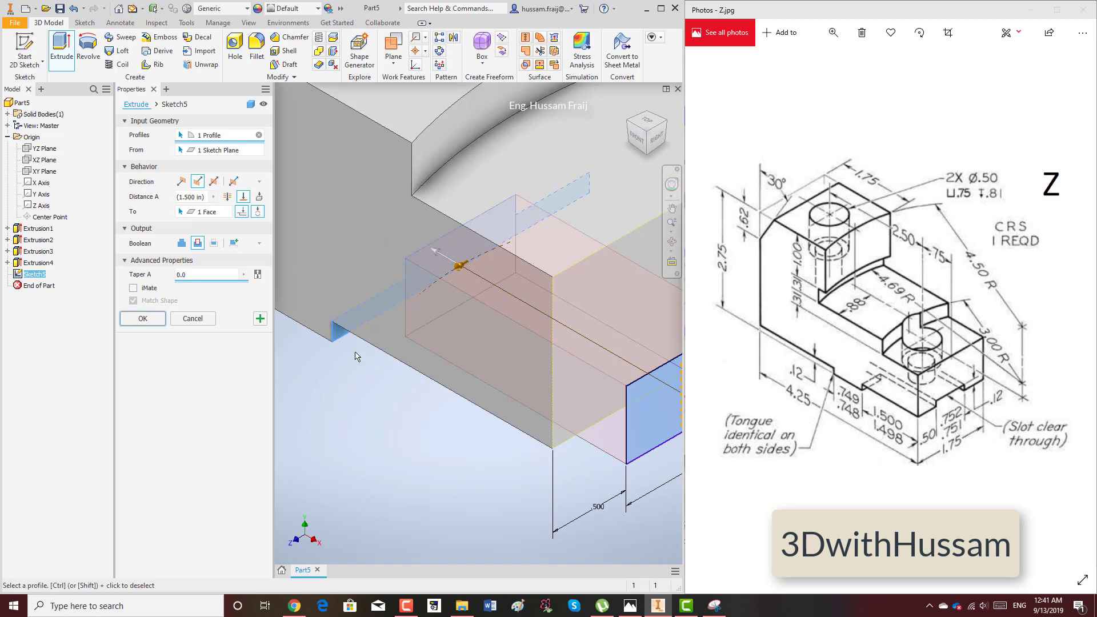
scroll(355, 357, "down", 3)
left_click(143, 319)
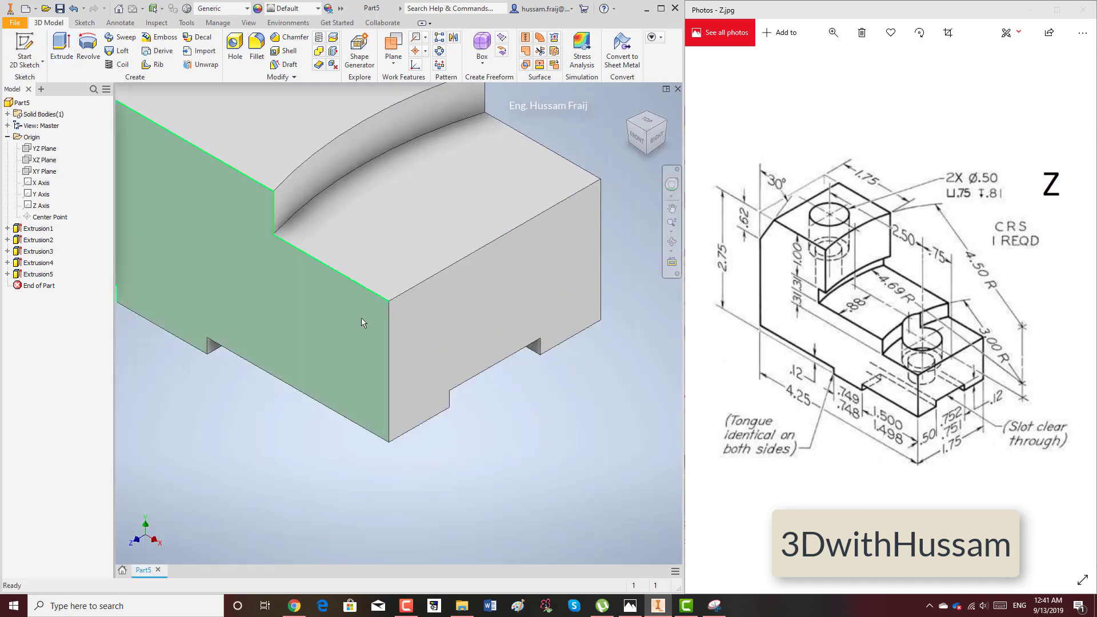
scroll(457, 360, "down", 2)
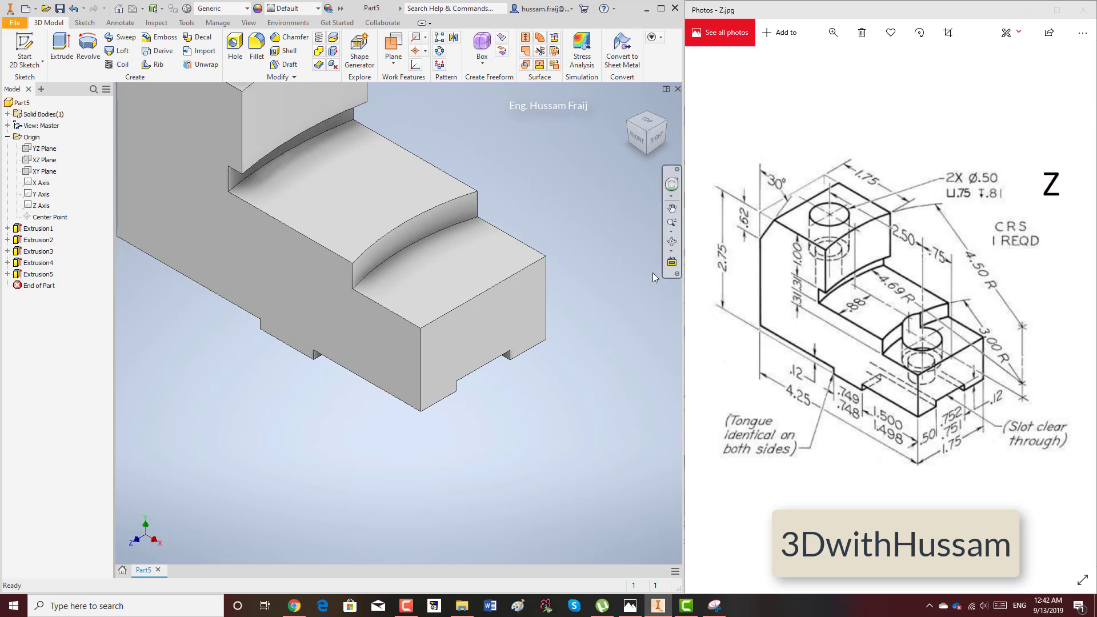
- Orbit the part to inspect the new slot on its underside
left_click(672, 242)
left_click_drag(514, 289, 492, 208)
right_click(492, 209)
left_click(548, 209)
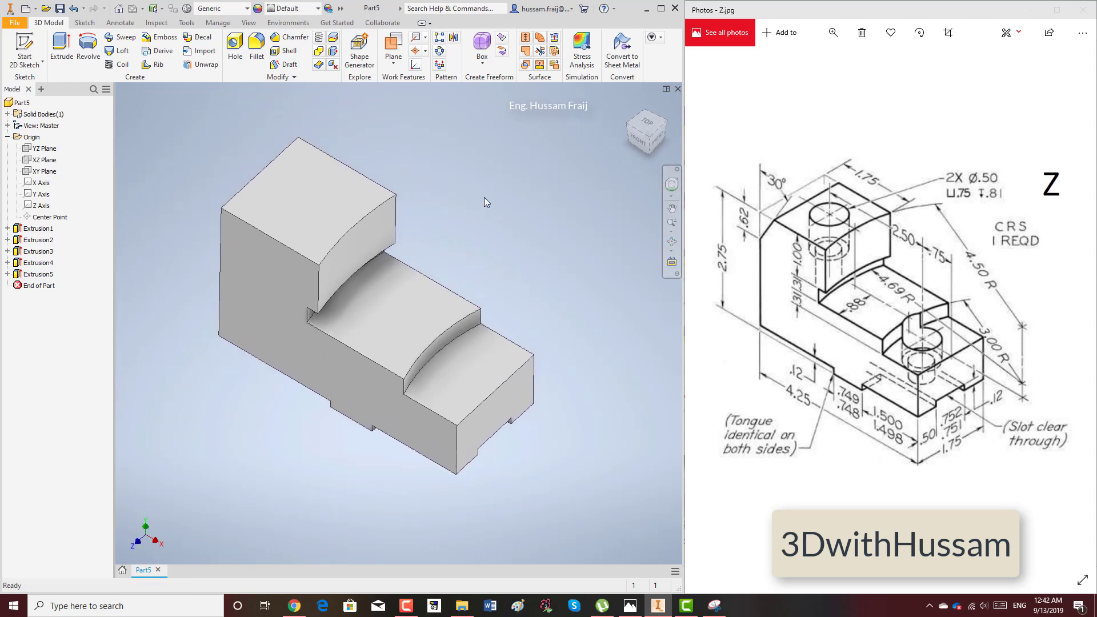
- Chamfer the tall block's top front edge with a 0.62 distance-and-angle chamfer
left_click(290, 37)
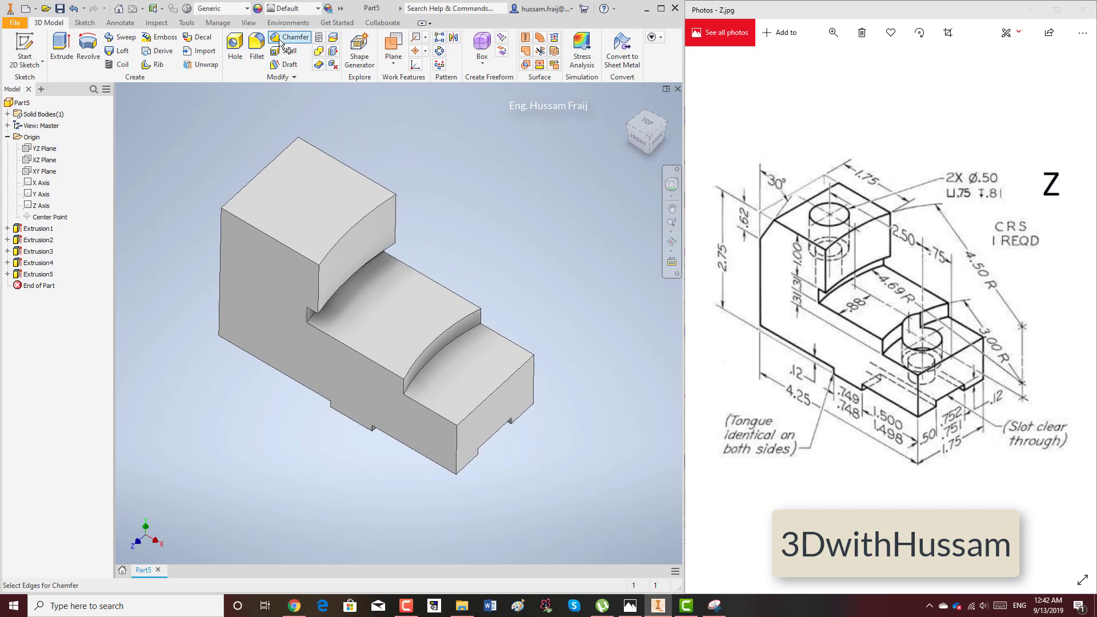
left_click(70, 155)
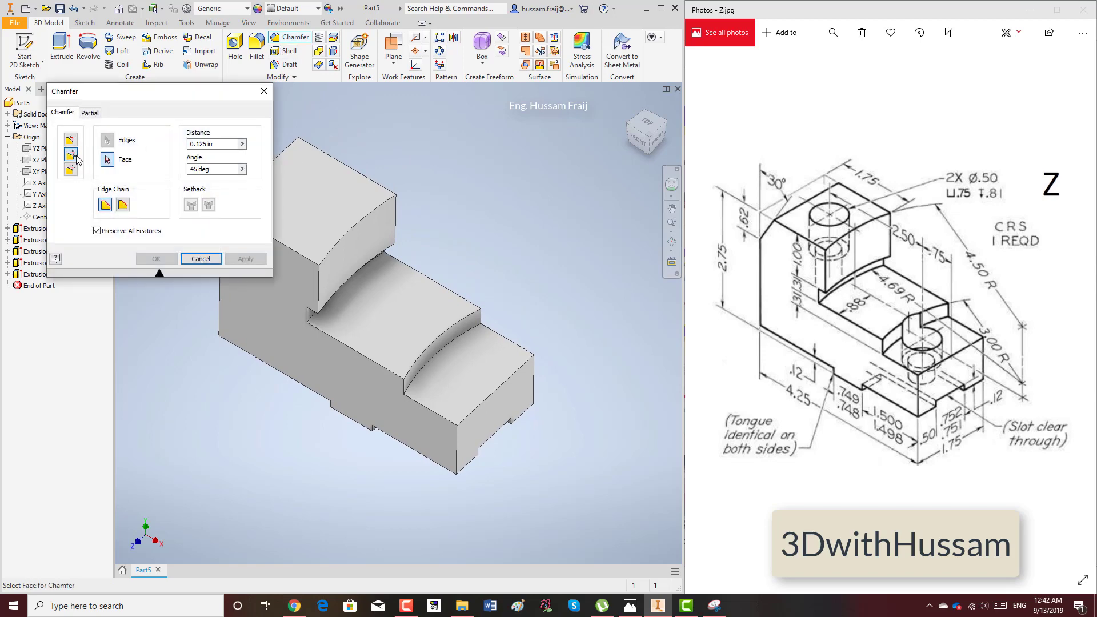
left_click(672, 241)
left_click_drag(434, 286, 591, 276)
right_click(392, 255)
left_click(374, 233)
scroll(437, 299, "up", 3)
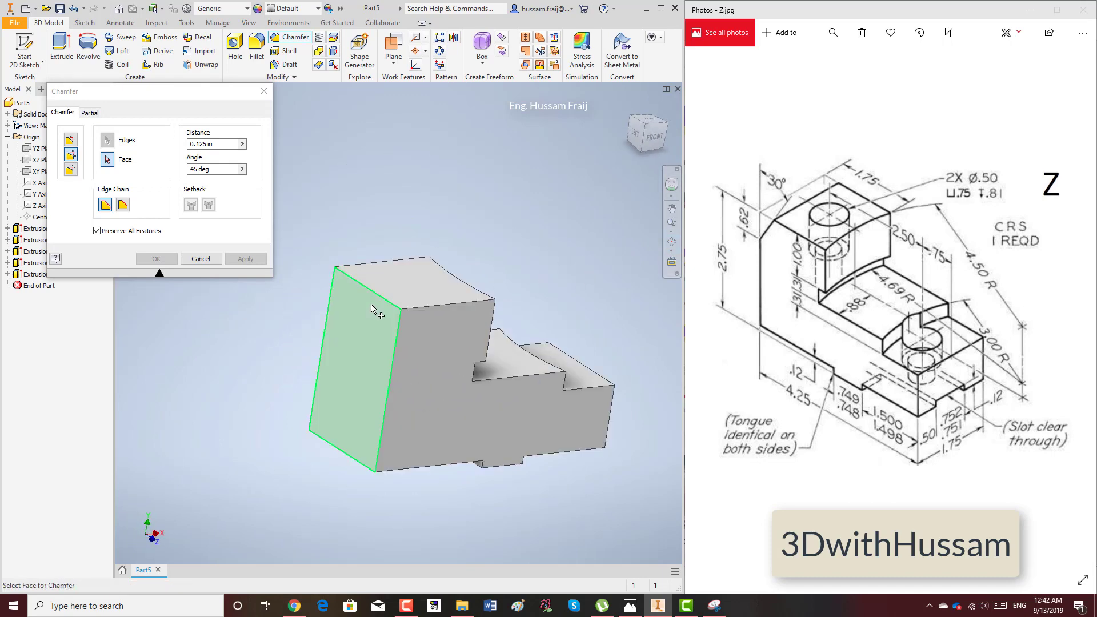
left_click(366, 322)
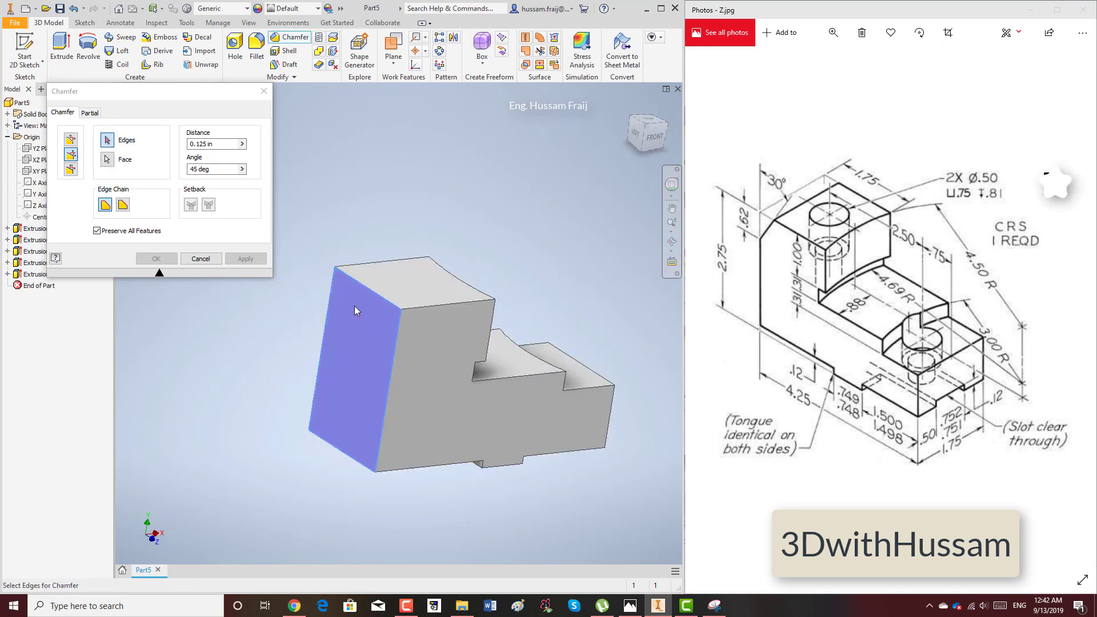
left_click(370, 290)
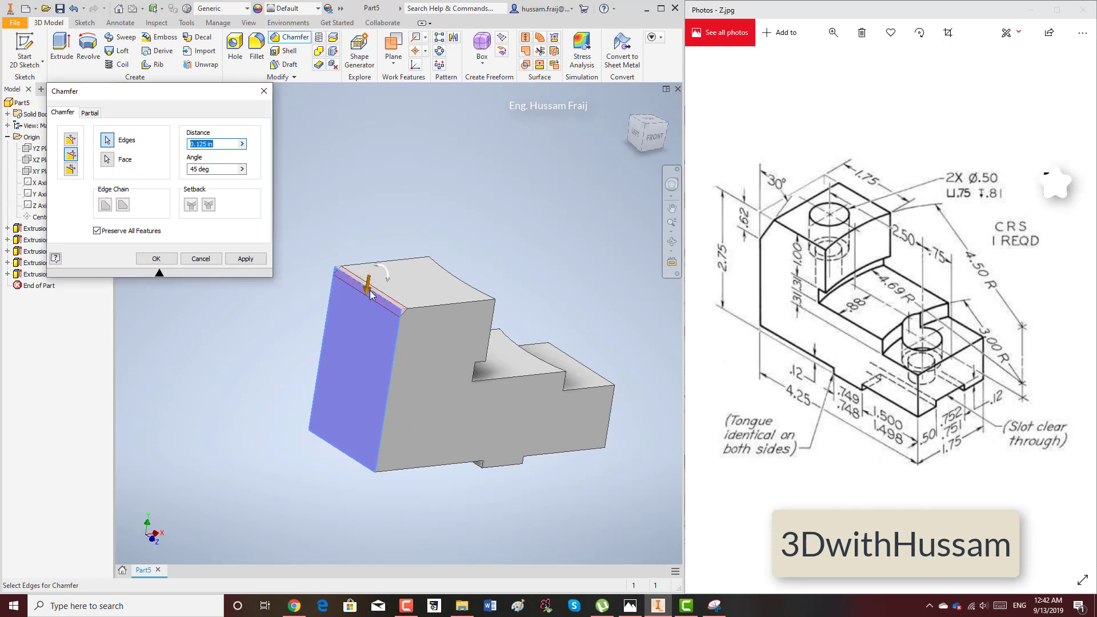
type("0.62")
key("Tab")
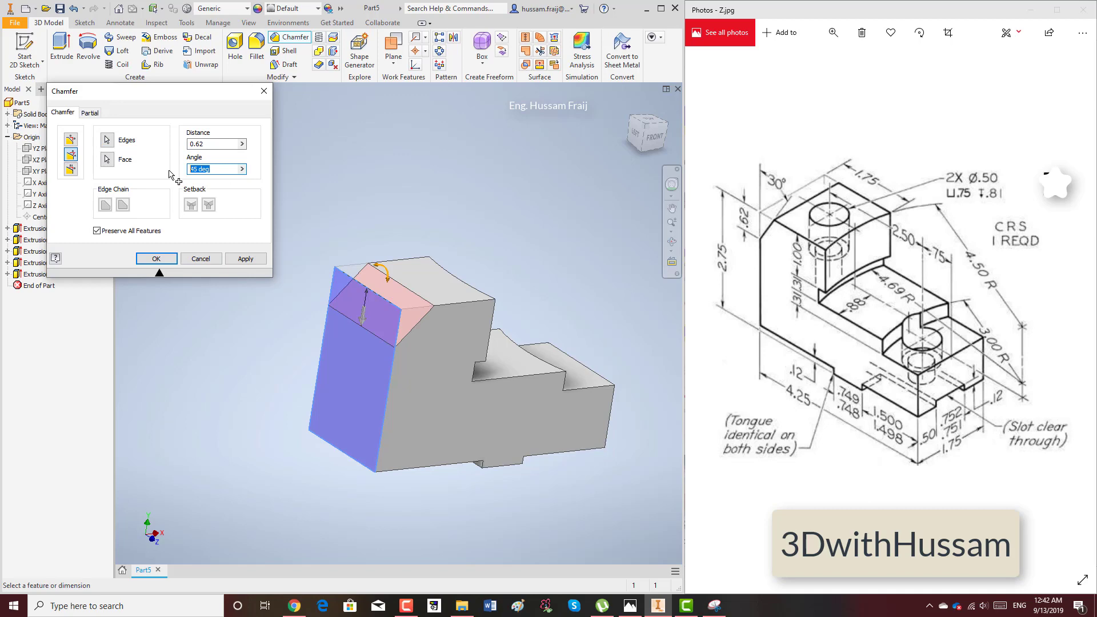
left_click(156, 259)
left_click(629, 107)
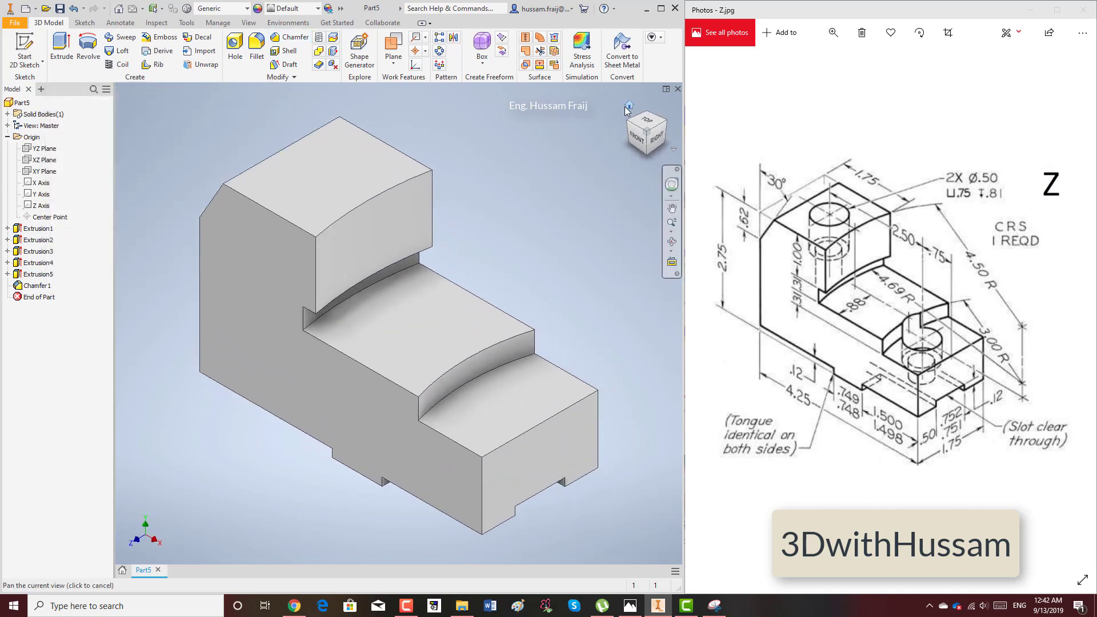
- On a new sketch on the lower step, place the hole centre 0.750 from the right edge
scroll(500, 287, "down", 3)
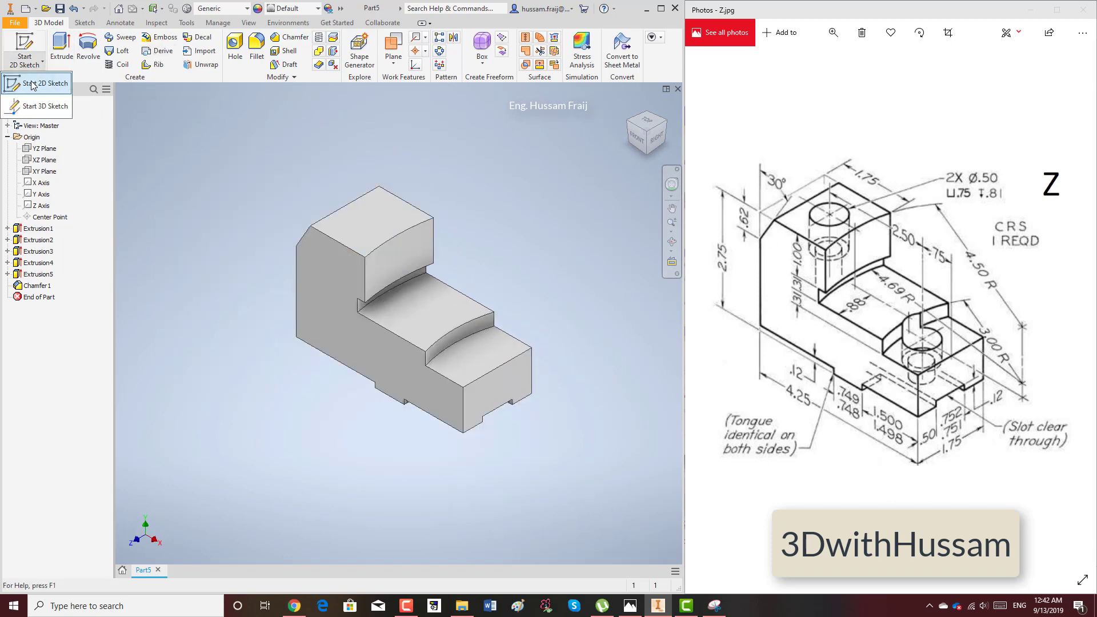
left_click(24, 51)
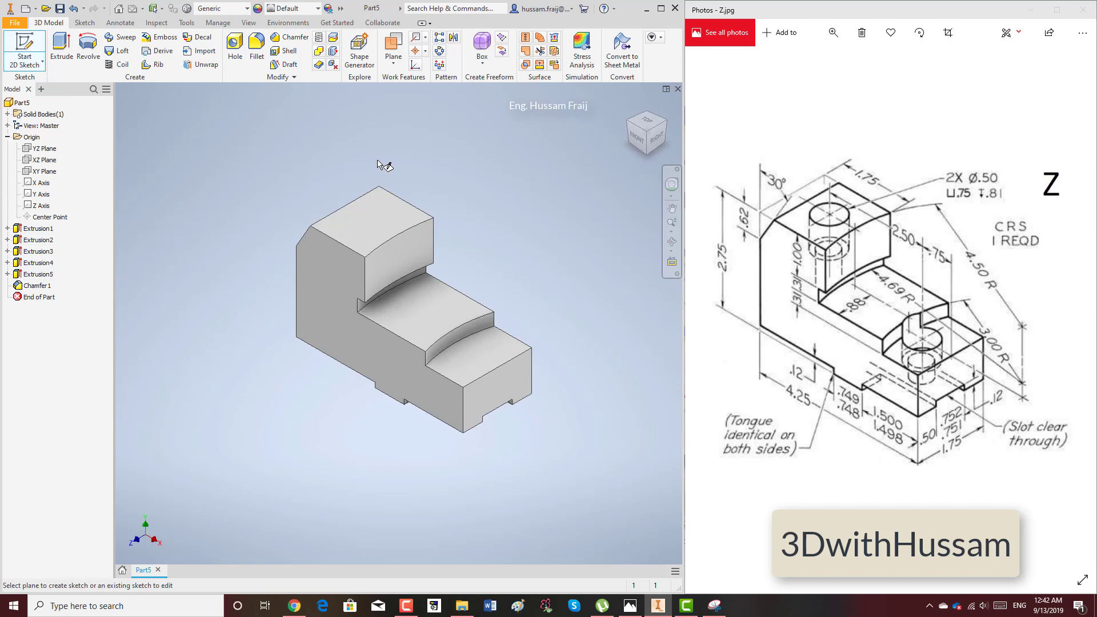
left_click(471, 343)
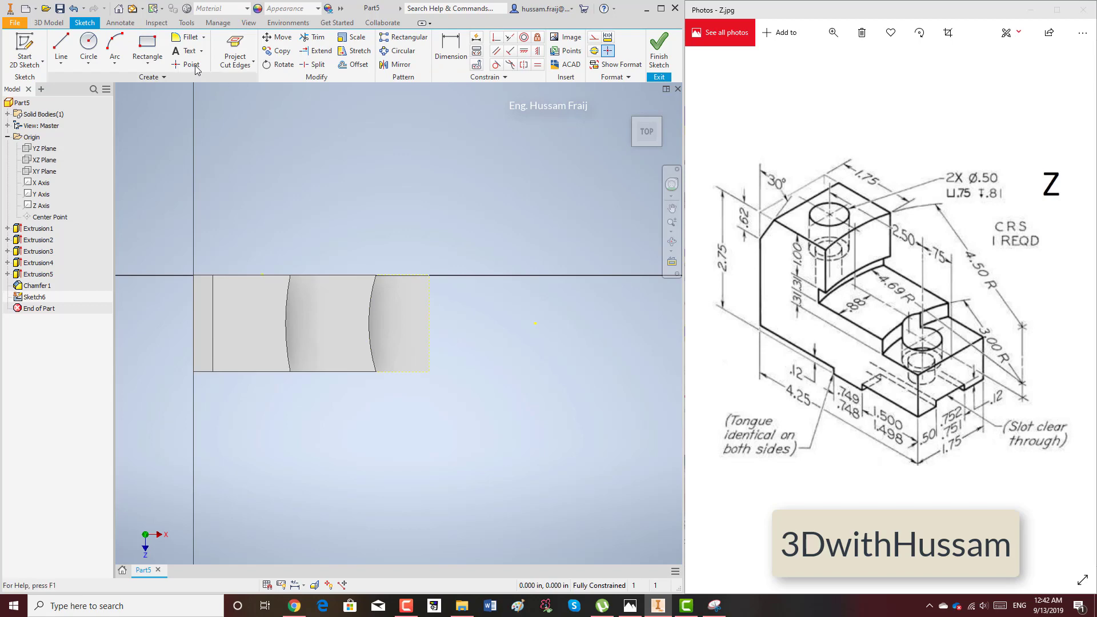
left_click(91, 47)
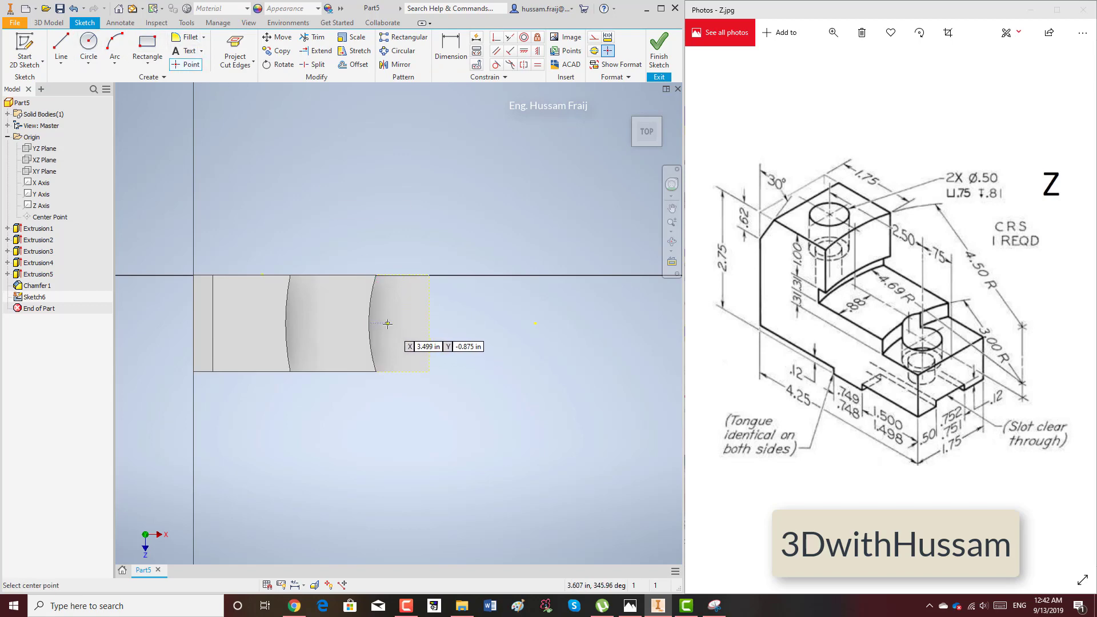
left_click(451, 49)
left_click(429, 309)
left_click(388, 323)
left_click(416, 246)
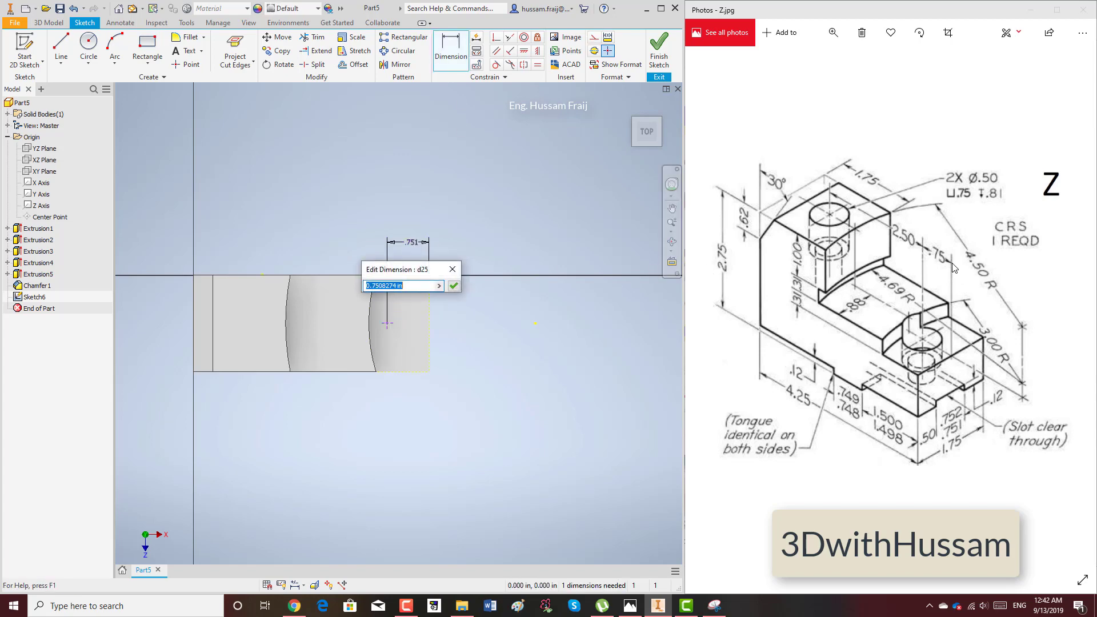
type("0.75")
key("Return")
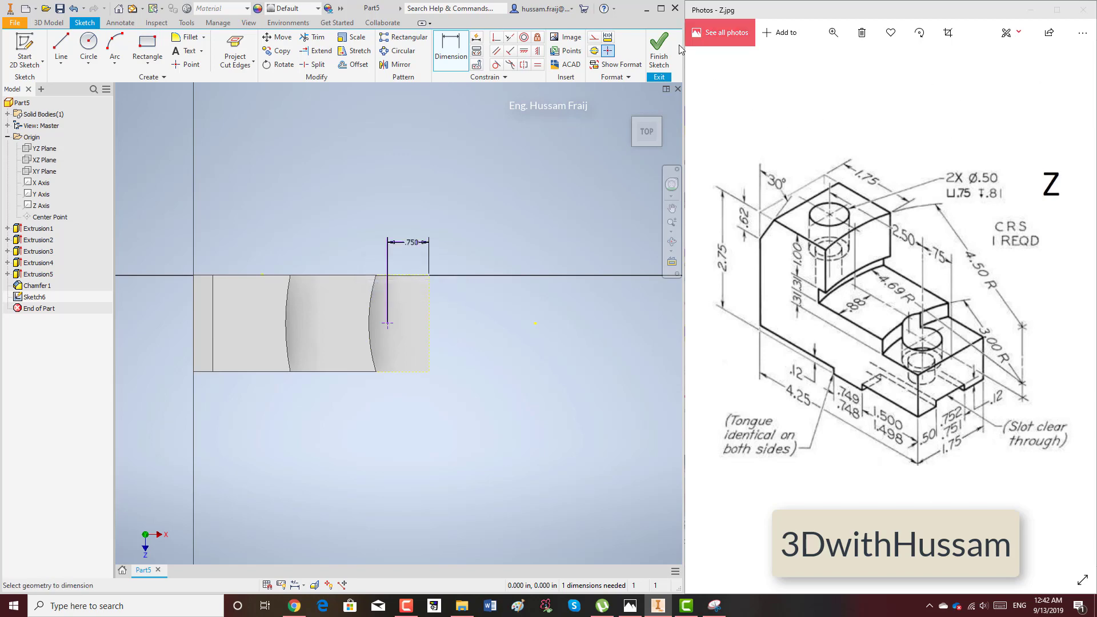
left_click(659, 51)
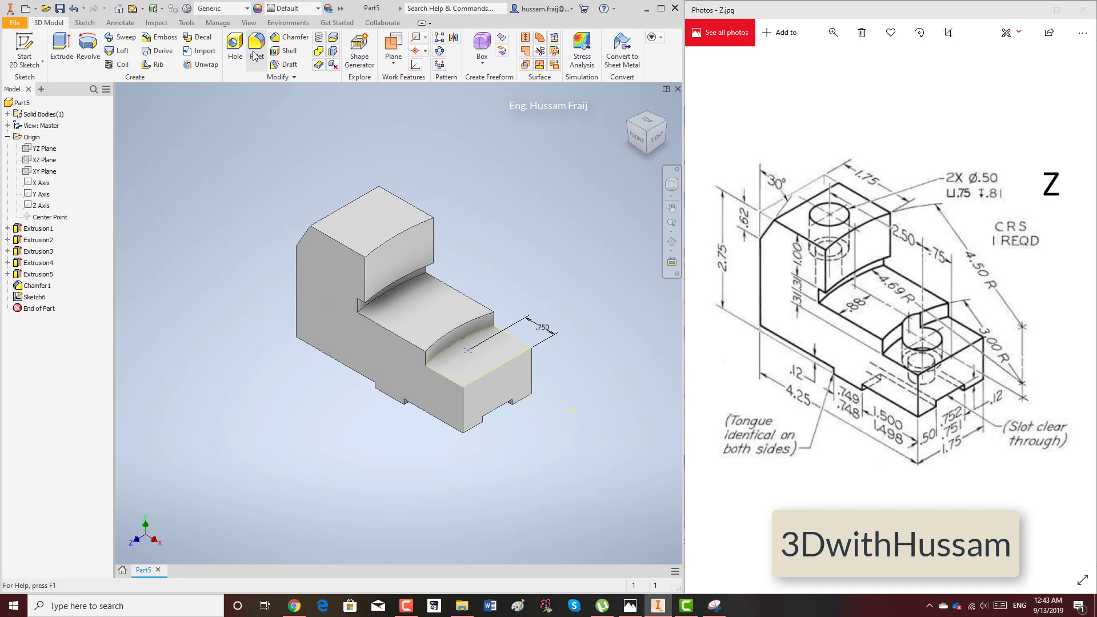
- Add a 0.5 in counterbored hole at the sketched centre point
key("h")
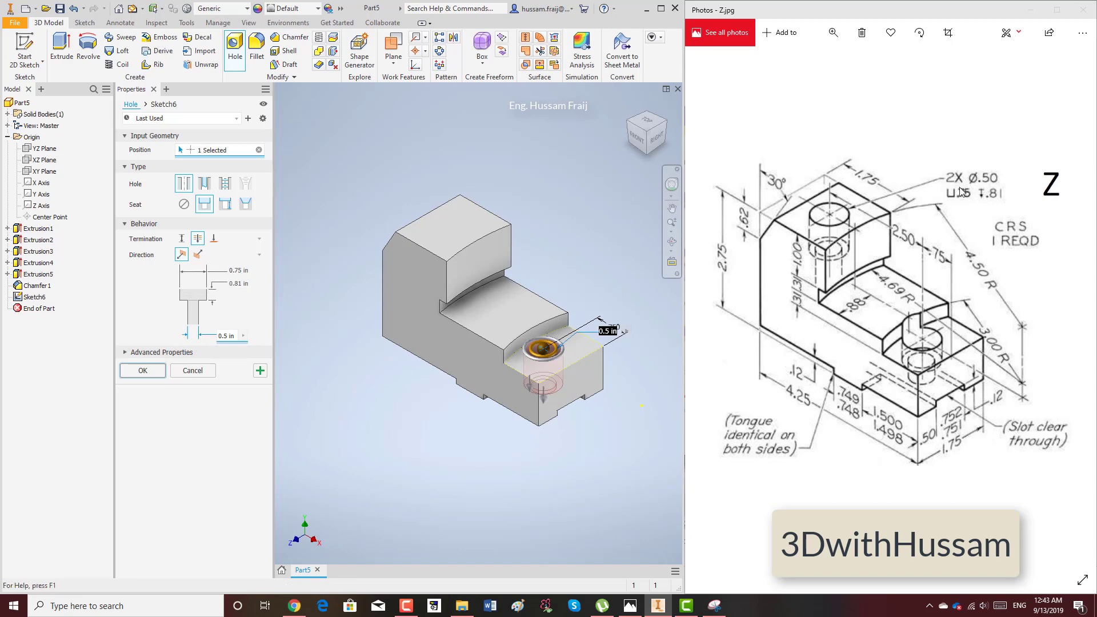
left_click(143, 371)
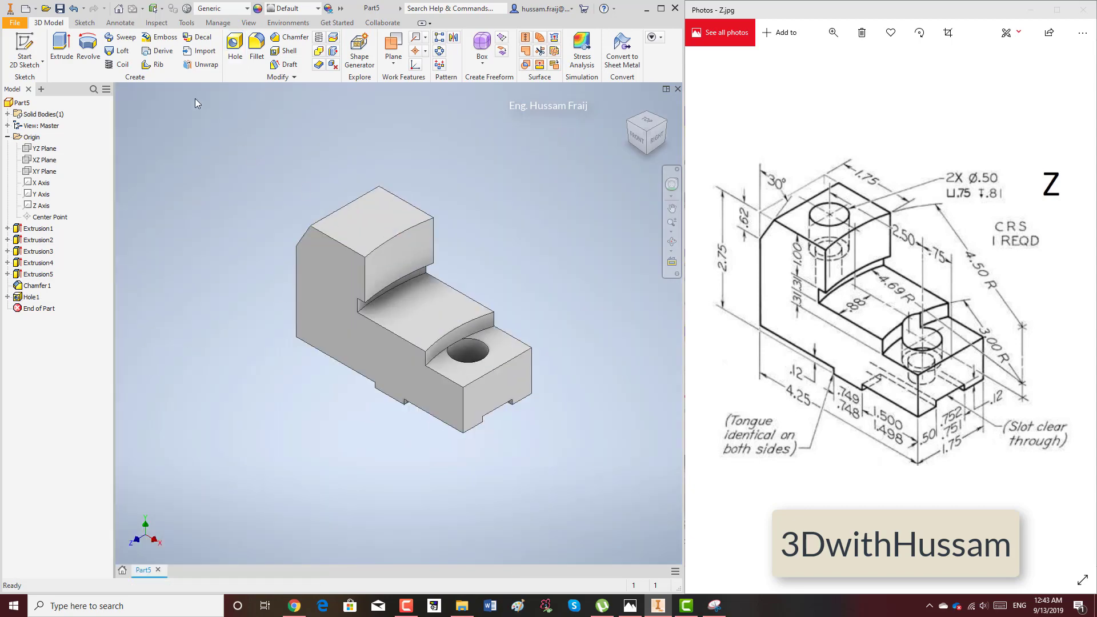
scroll(435, 269, "up", 5)
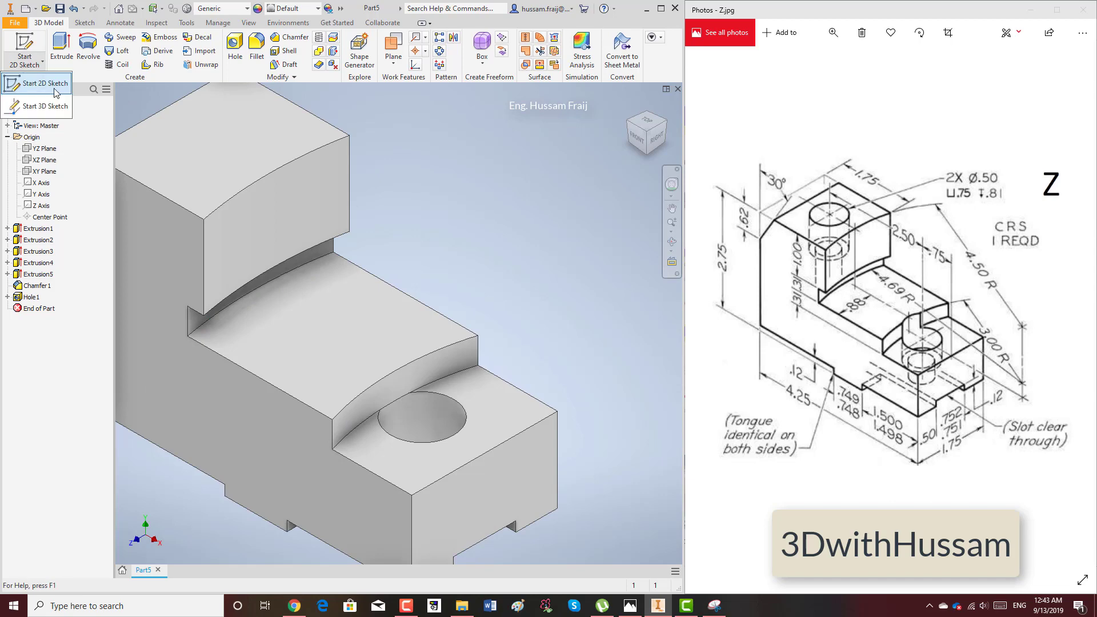
- Sketch a circle on the lower step face matching the hole's outer edge
left_click(24, 51)
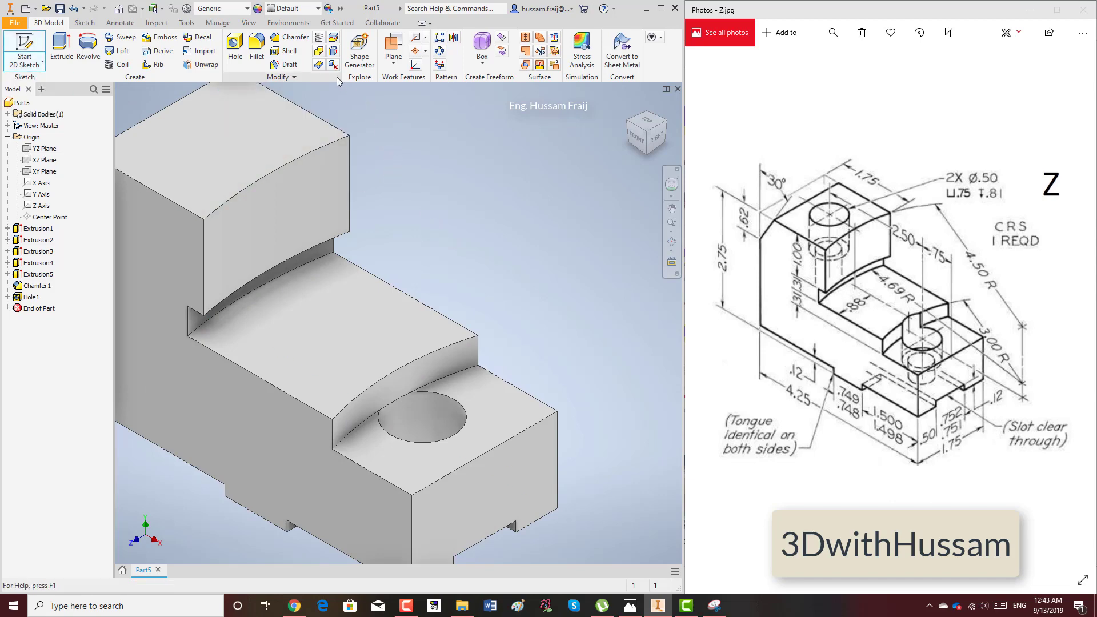
left_click(479, 404)
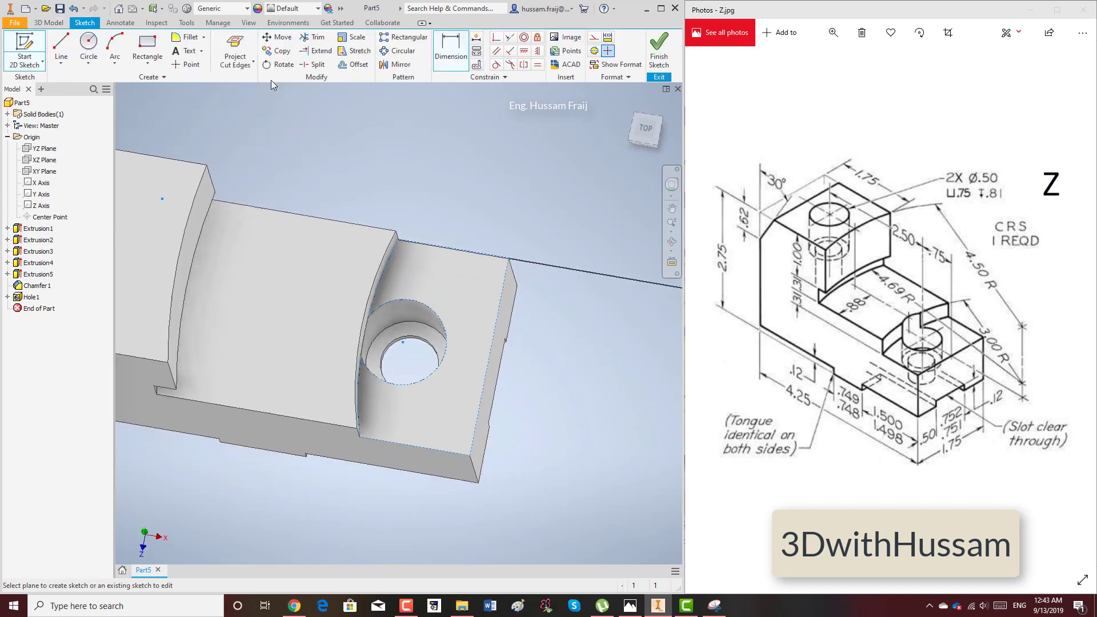
key("c")
left_click(375, 324)
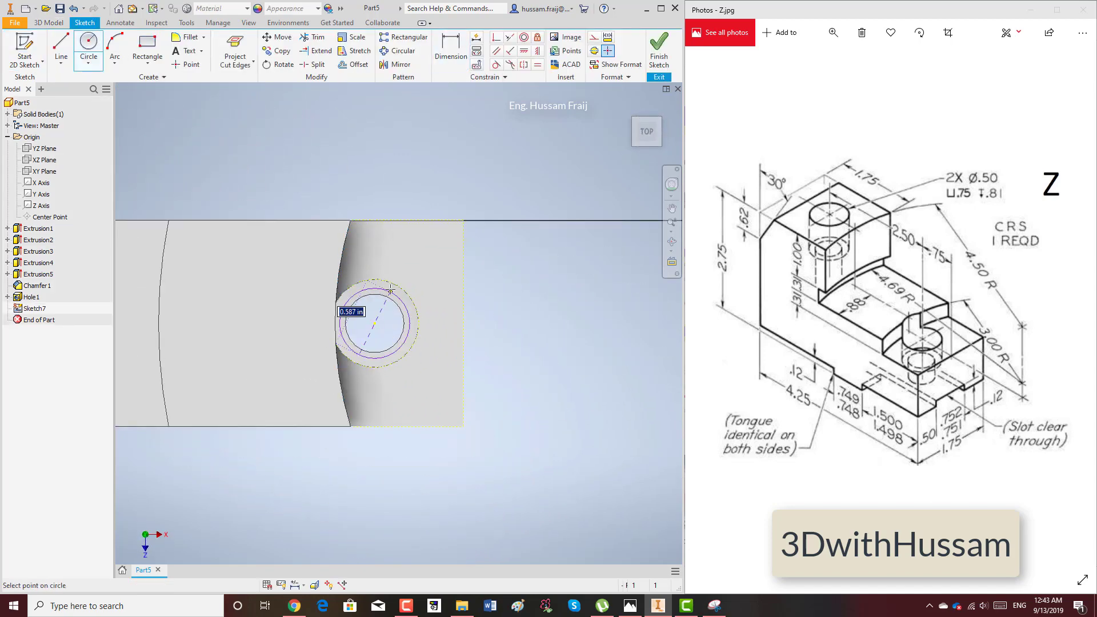
left_click(418, 310)
left_click(659, 51)
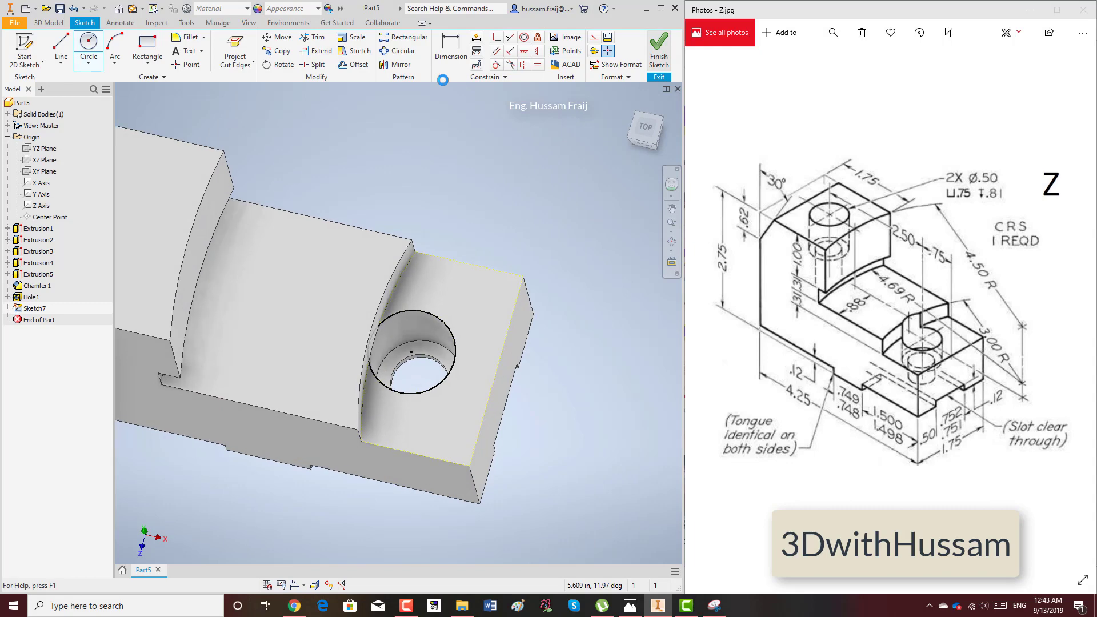
- Extrude-cut the circle 2.935 in upward through the curved ledge
left_click(61, 49)
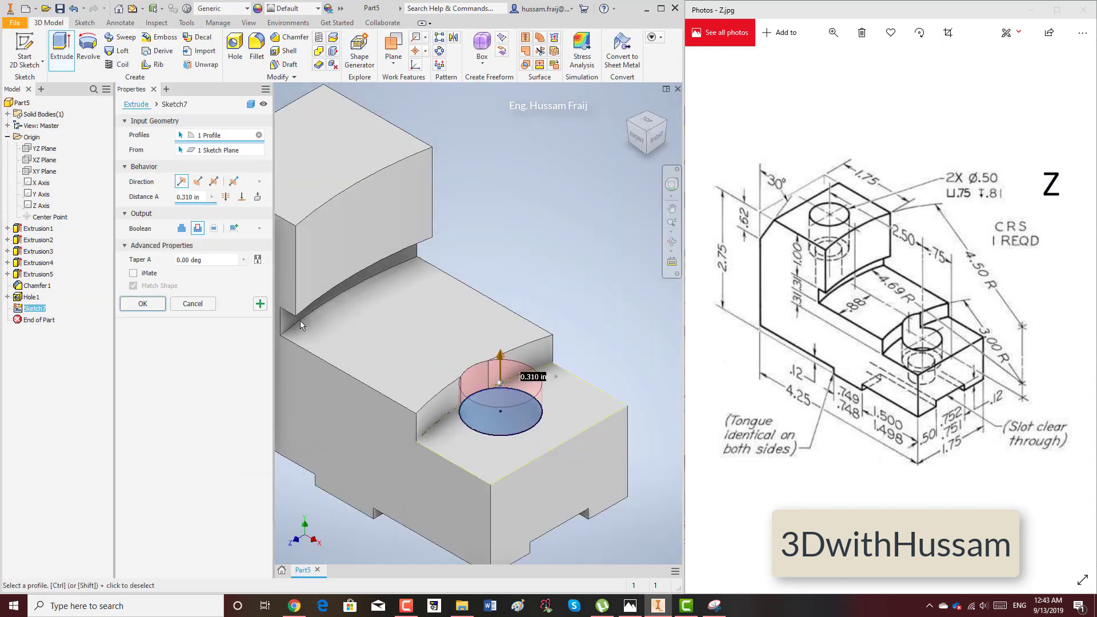
left_click_drag(505, 364, 383, 232)
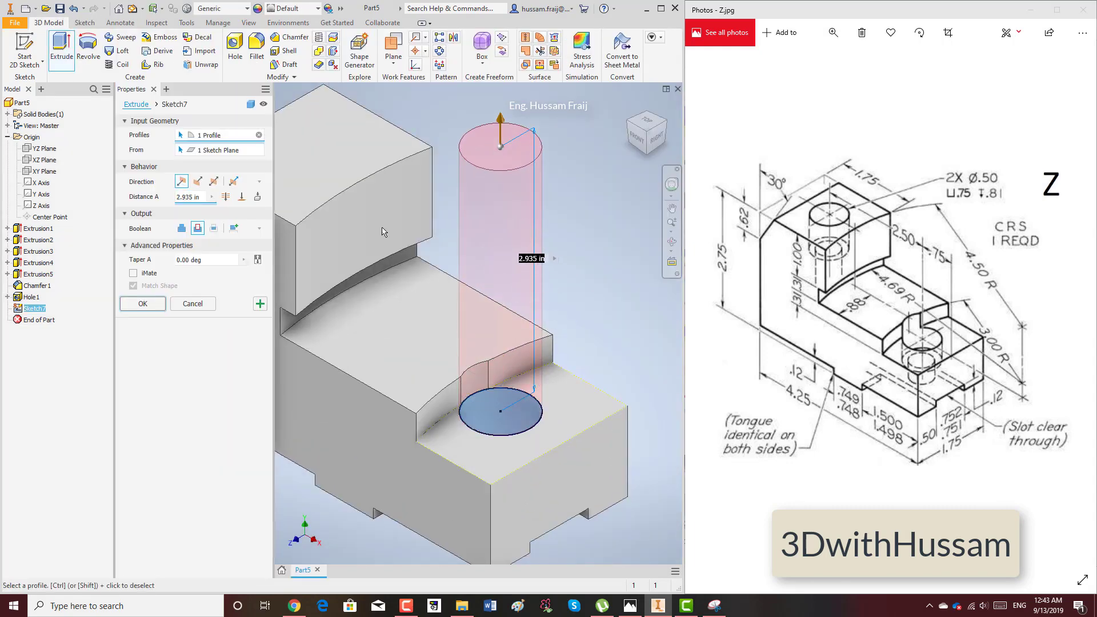
left_click(157, 305)
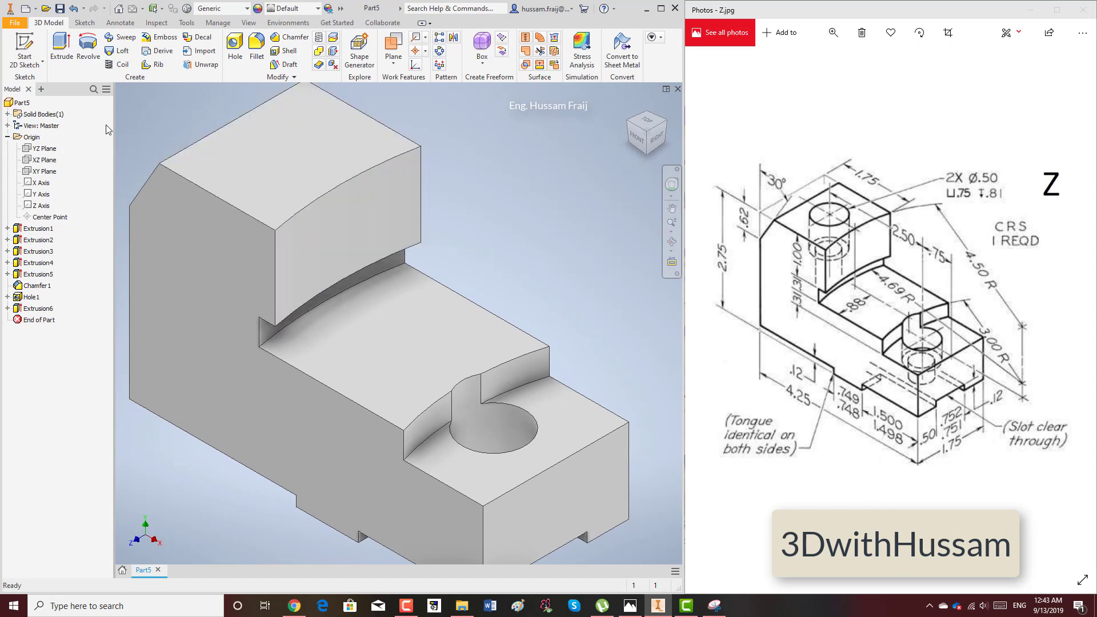
- Place a sketch point on the tall block's top face 2.500 from the lower hole's centre
left_click(24, 51)
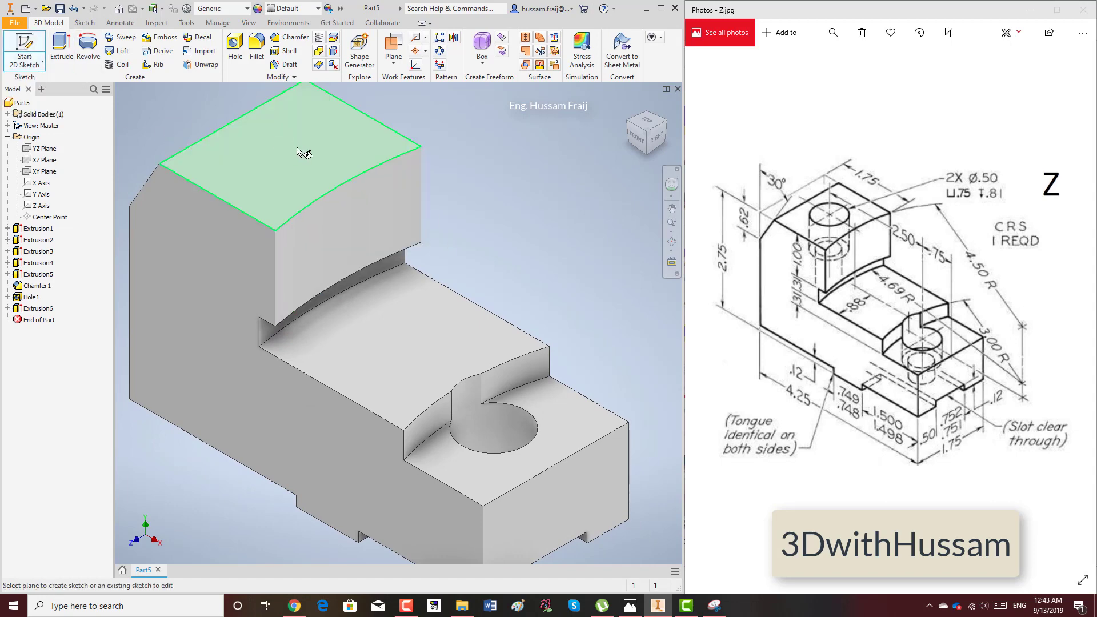
left_click(297, 151)
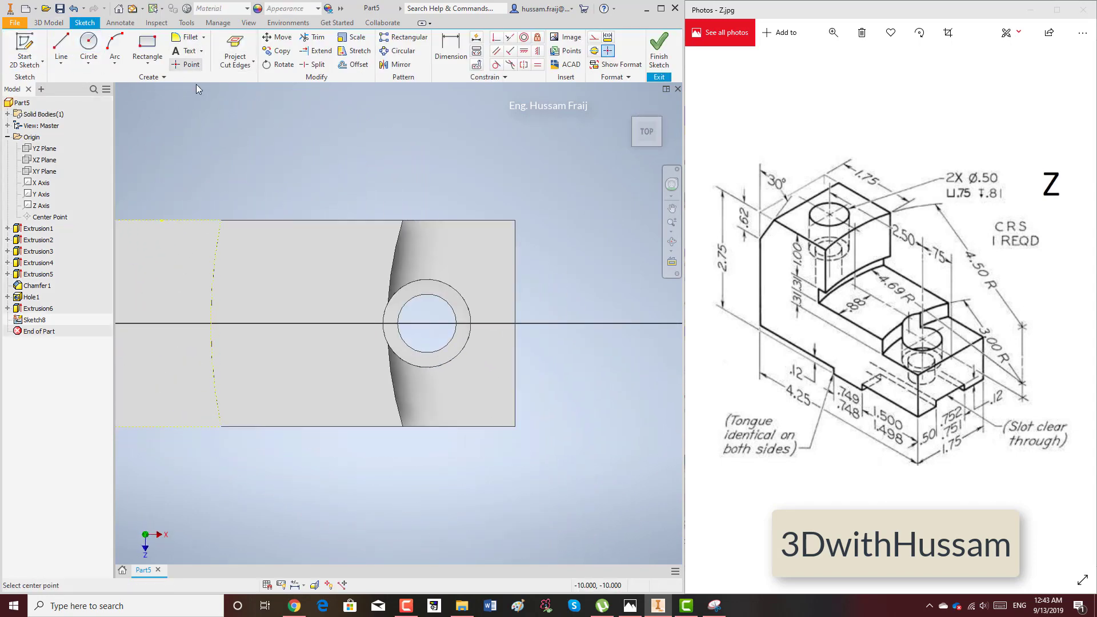
right_click(225, 174)
middle_click_drag(434, 320, 537, 294)
key("d")
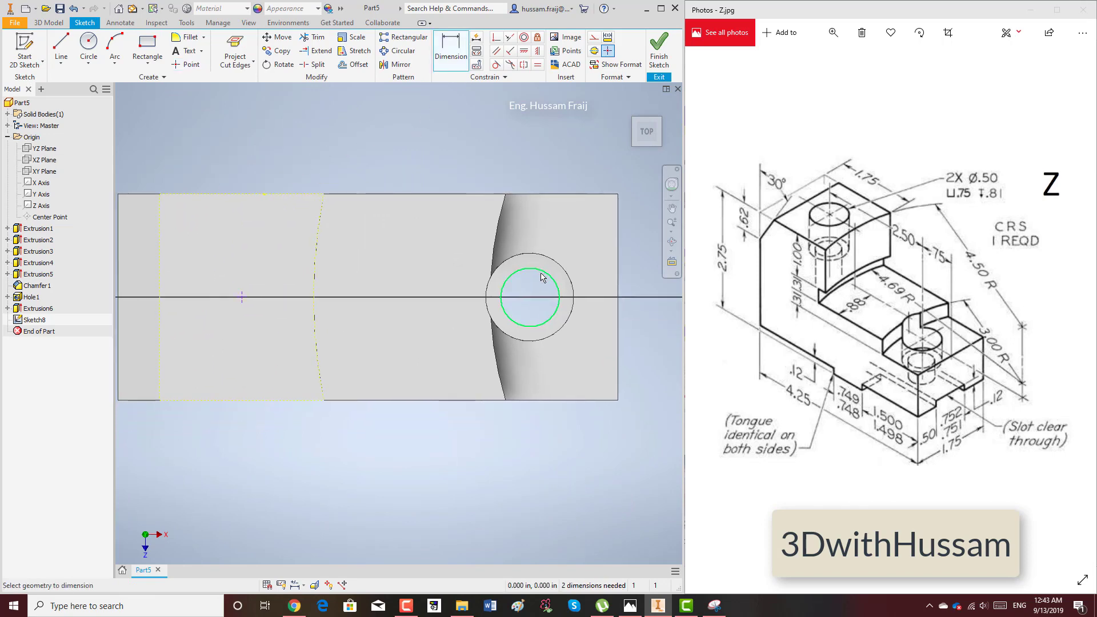
left_click(508, 262)
left_click(242, 298)
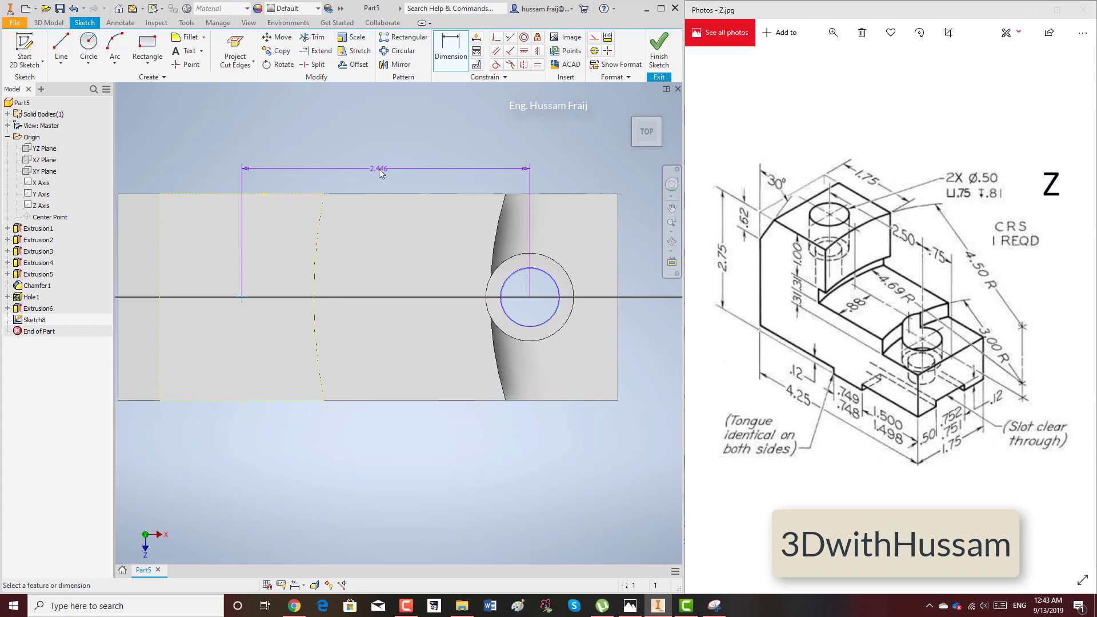
left_click(379, 171)
type("2.5")
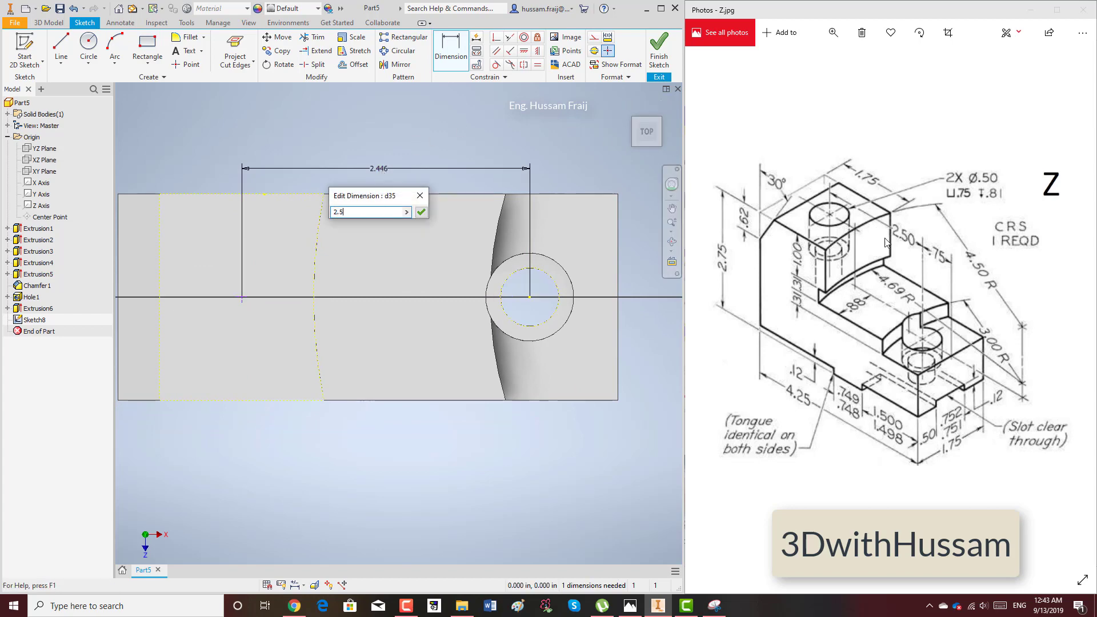
left_click(422, 212)
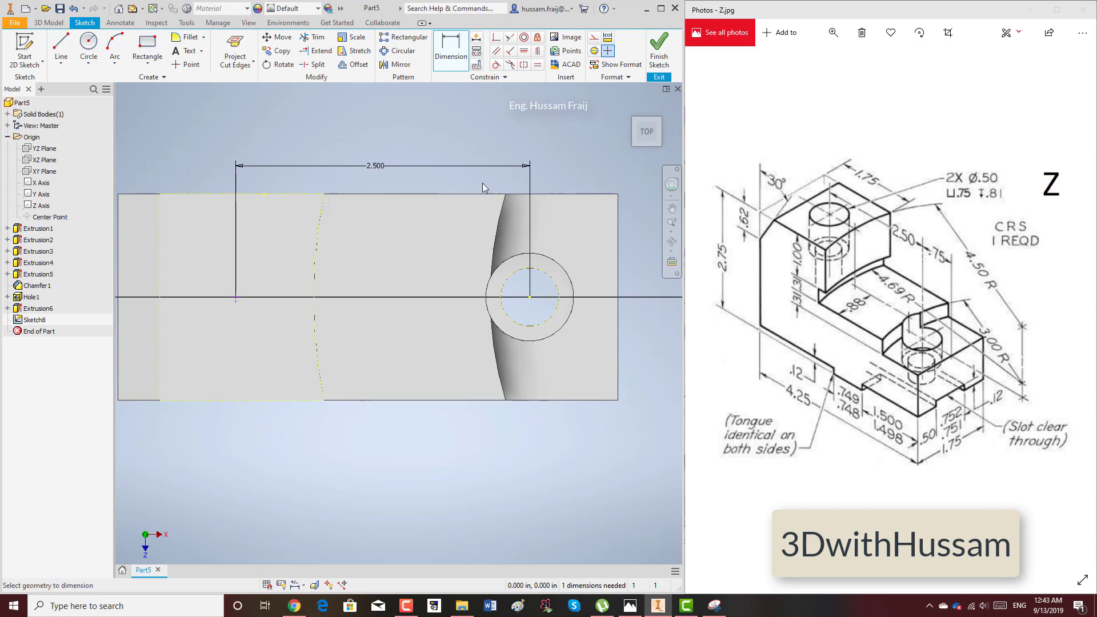
left_click(659, 50)
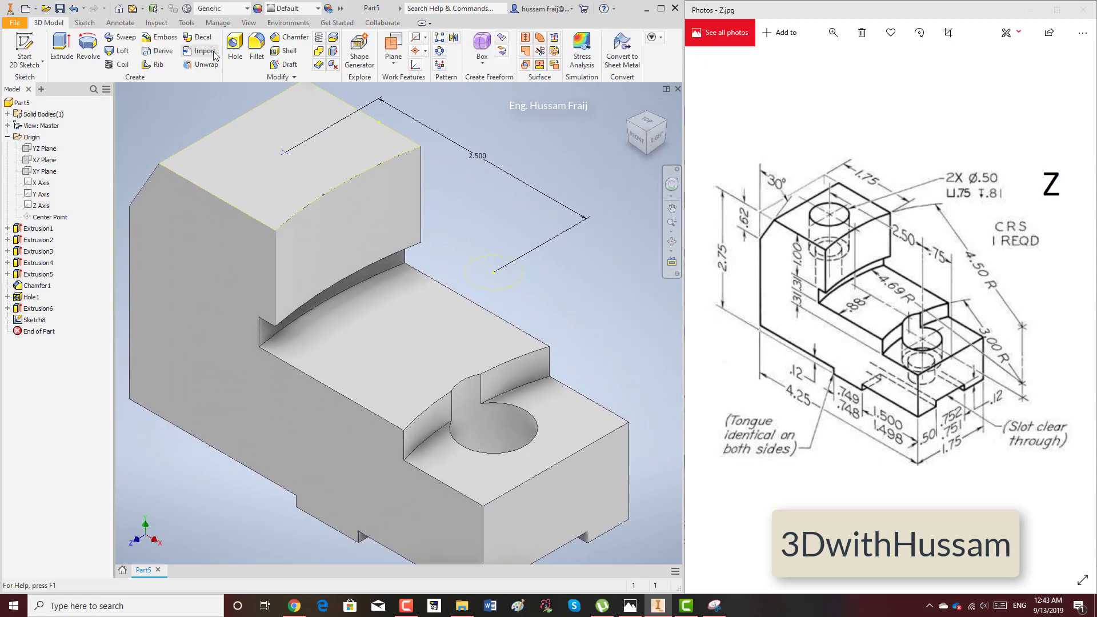
- Drill a 0.5 in counterbored hole at the new sketch point
left_click(235, 45)
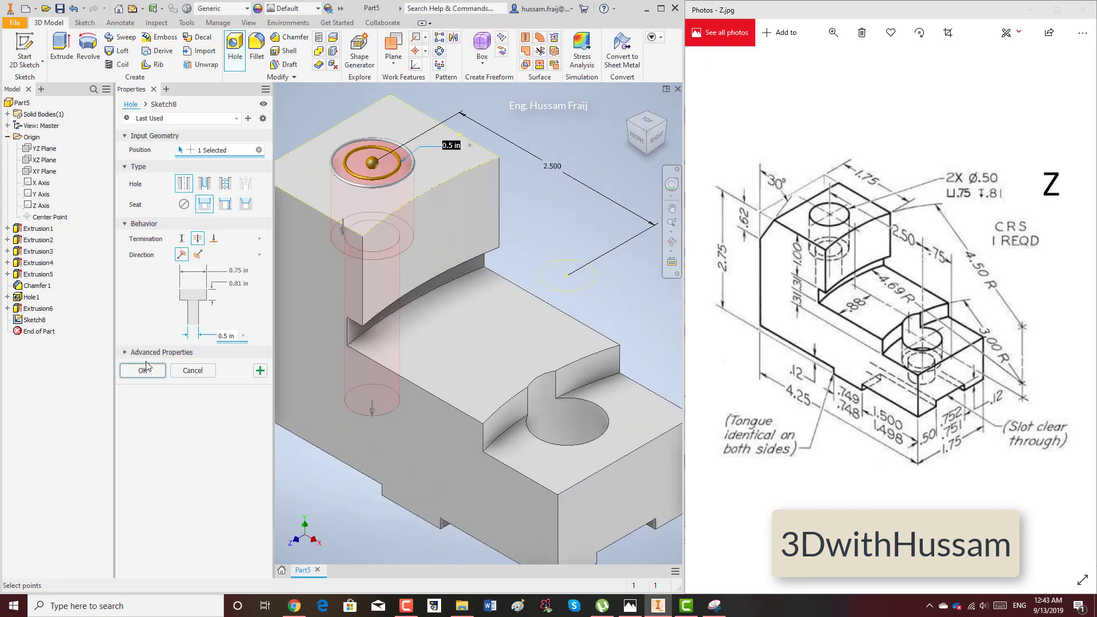
left_click(143, 370)
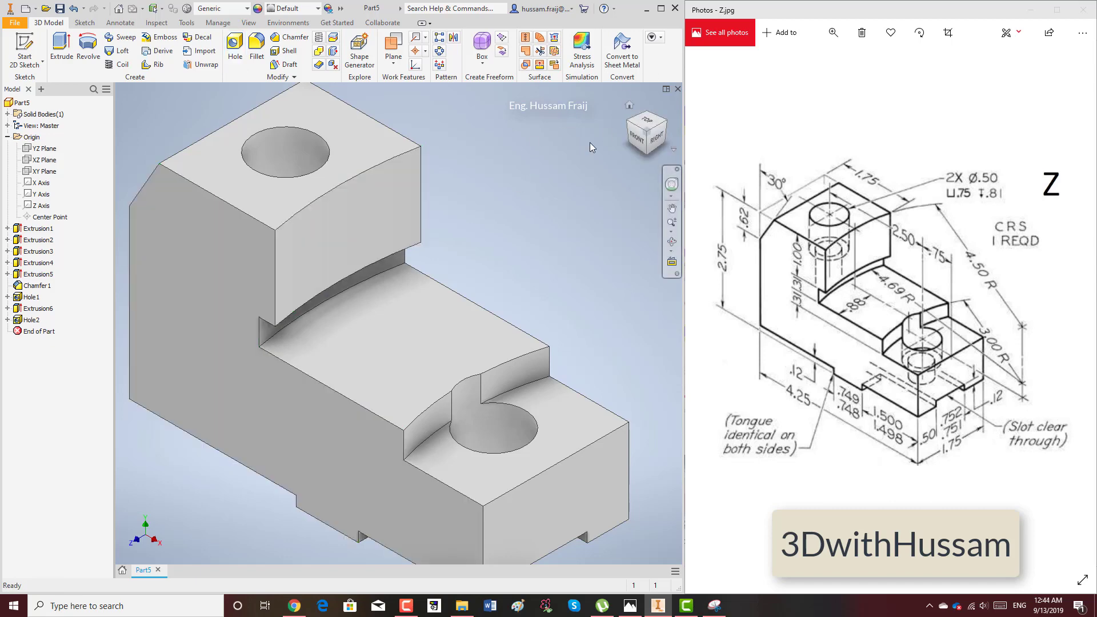
scroll(485, 134, "up", 3)
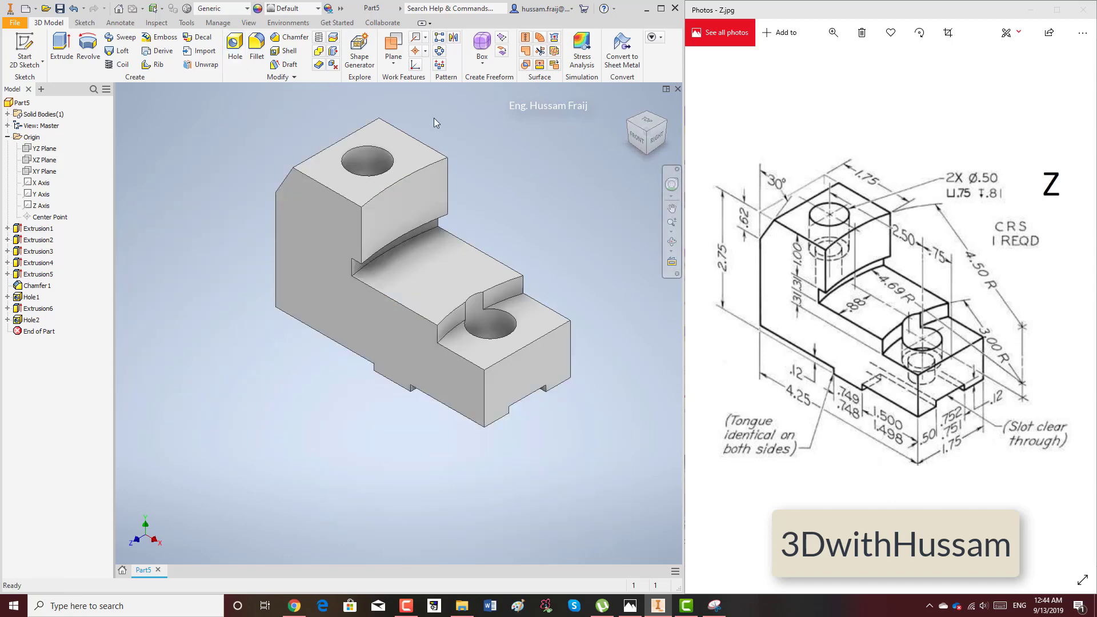
- Colour the whole part red through the appearance adjustment
left_click(29, 104)
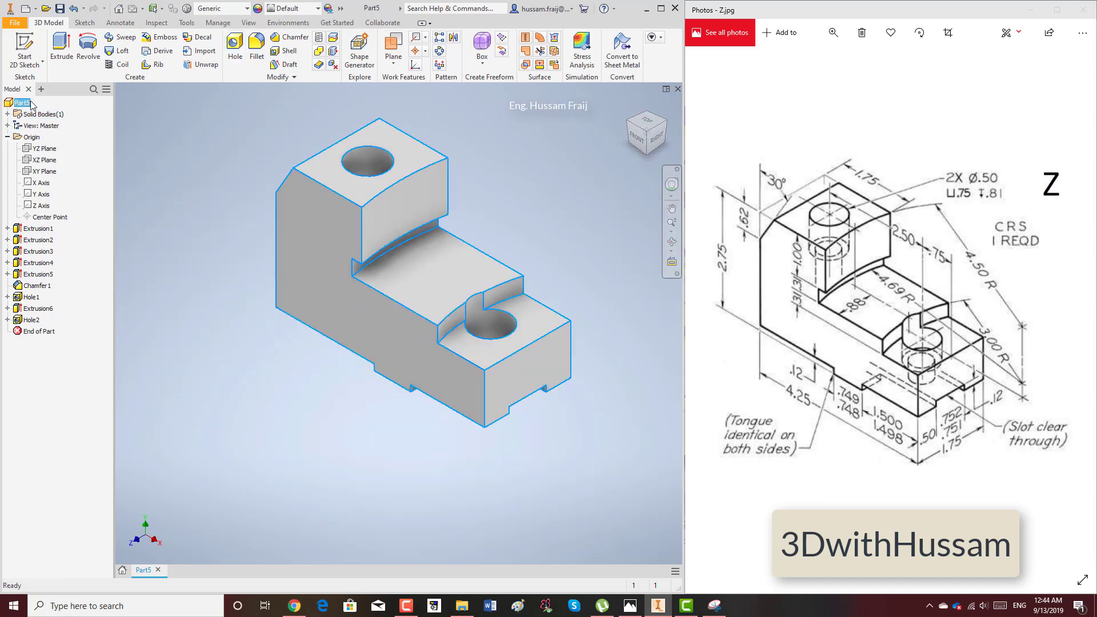
left_click(328, 10)
left_click(470, 141)
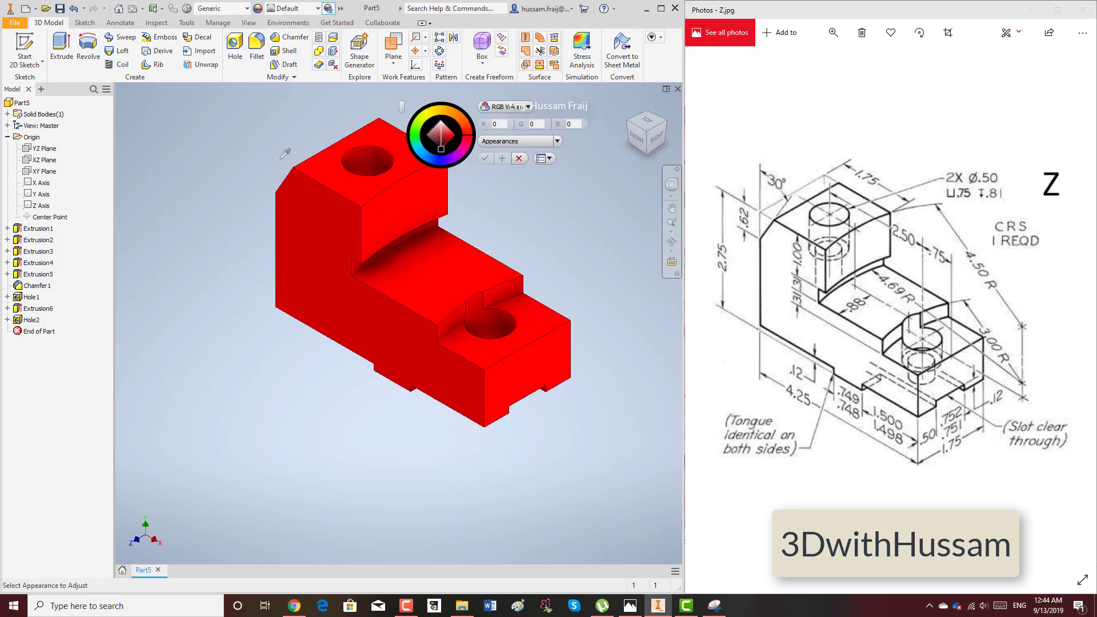
middle_click_drag(286, 143, 291, 179)
left_click(519, 160)
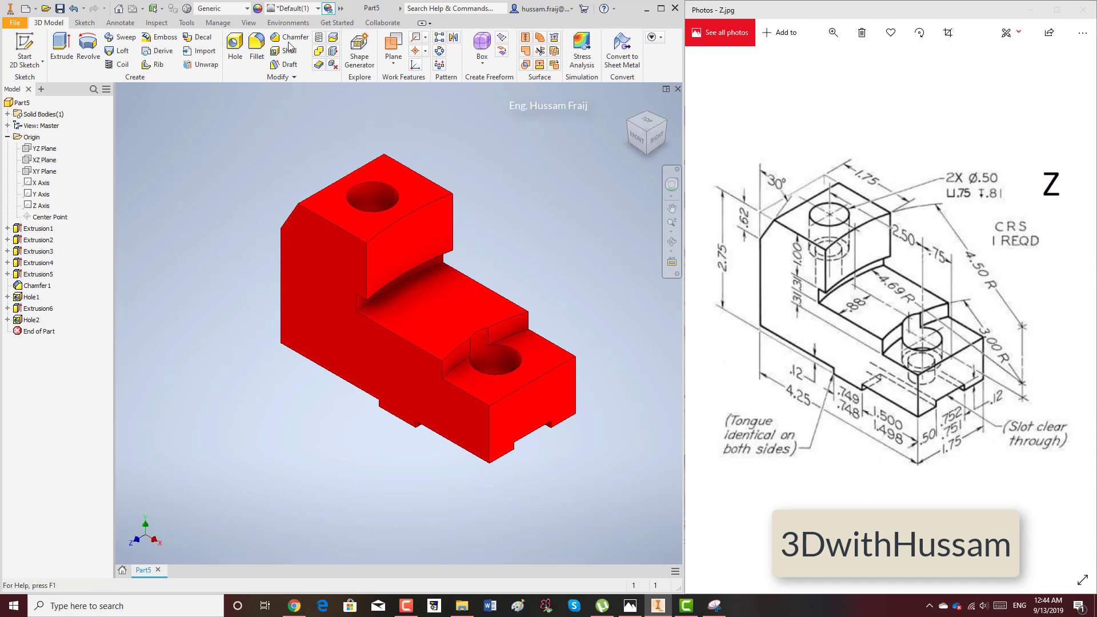
- Switch to a shaded visual style without edges and turn on shadows
left_click(248, 22)
left_click(215, 65)
left_click(208, 82)
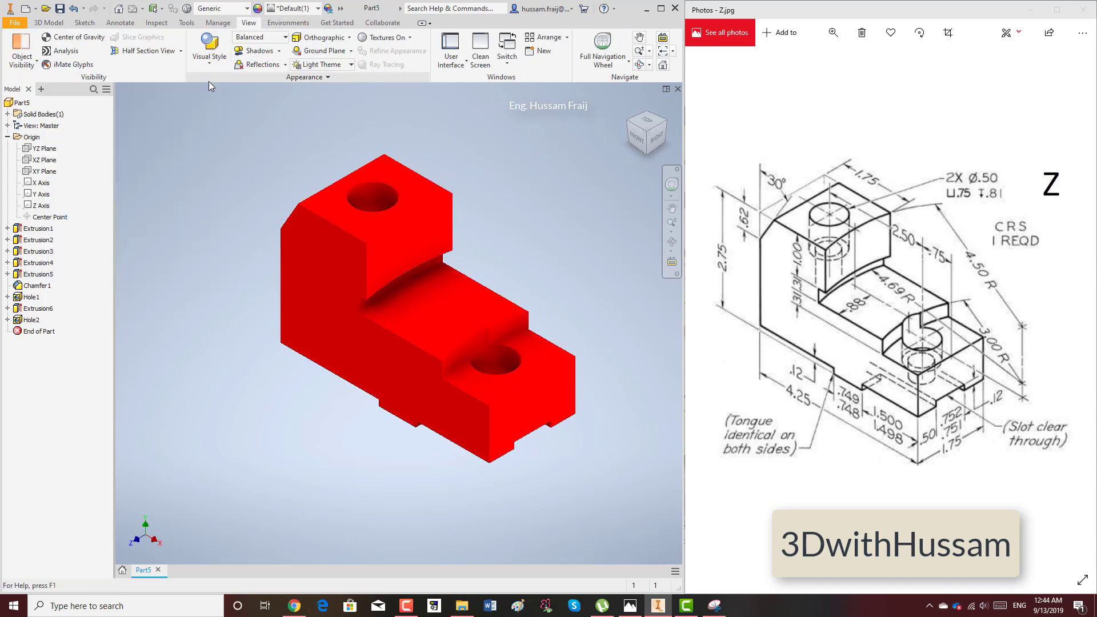
left_click(254, 50)
middle_click_drag(361, 140, 335, 137)
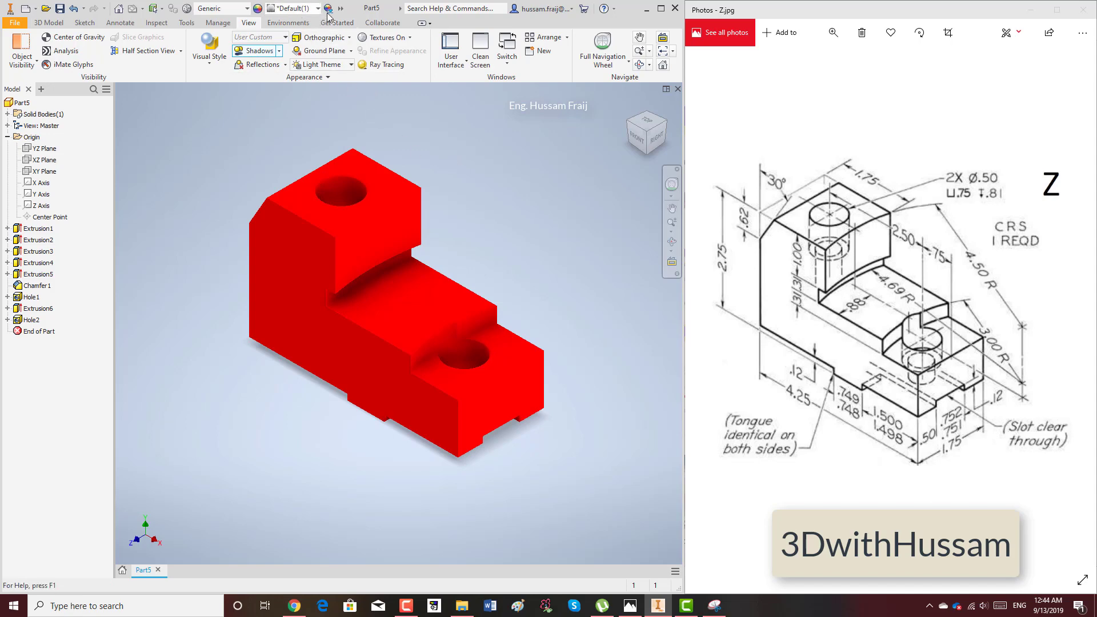
left_click(22, 103)
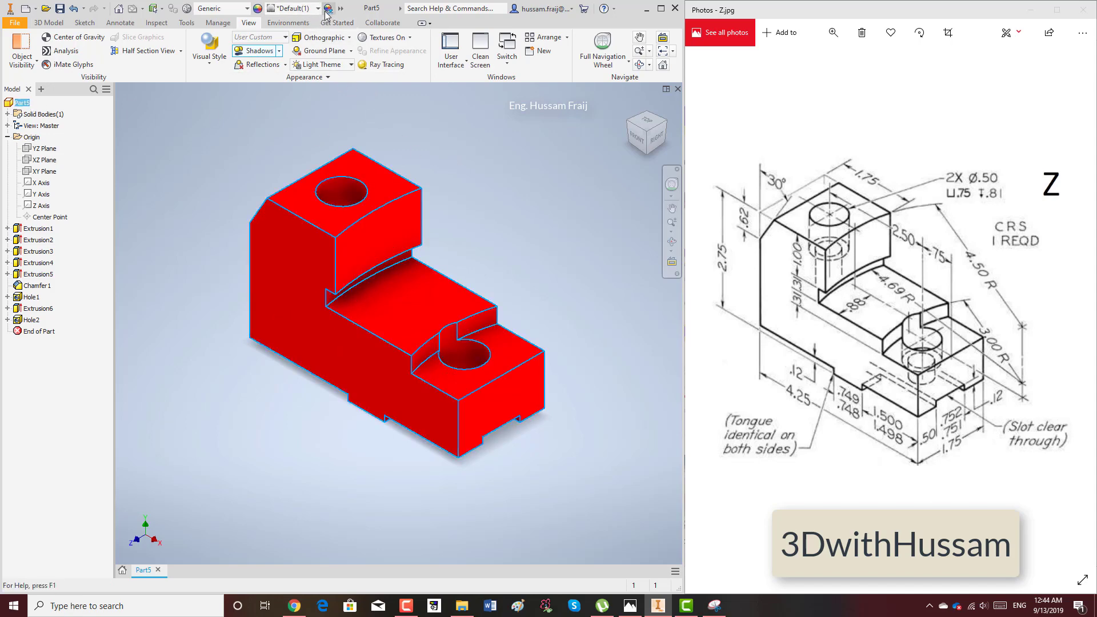
left_click(231, 126)
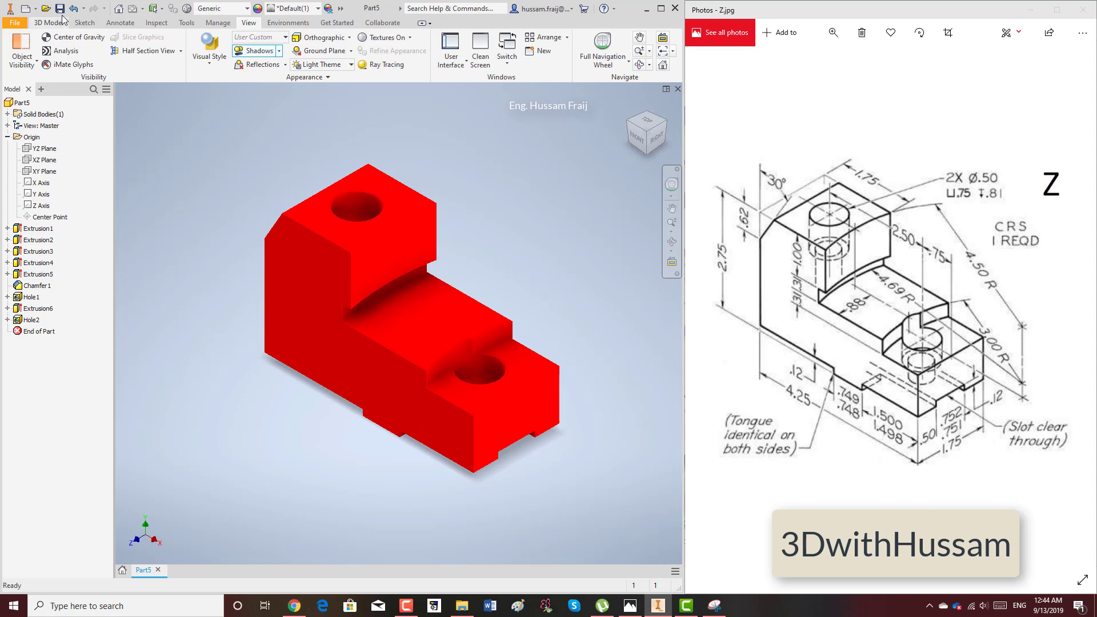
- Save the part as z_.ipt
key("ctrl+s")
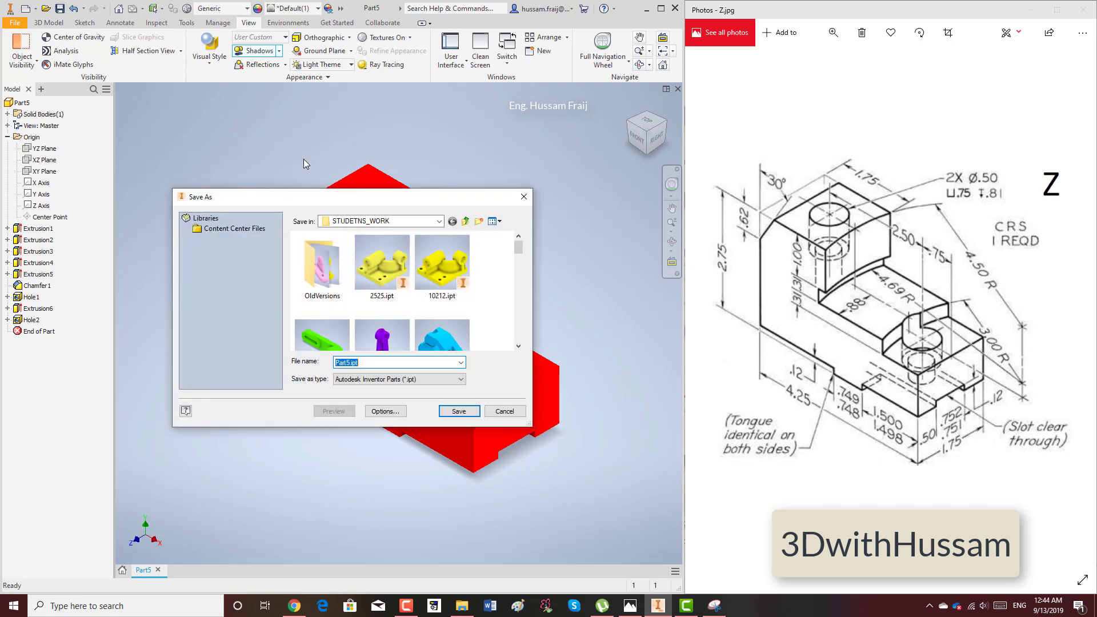
type("a_")
key("BackSpace")
key("BackSpace")
type("z_")
key("Return")
- Create a new ANSI (in).idw drawing and place the front base view
left_click(15, 22)
left_click(28, 61)
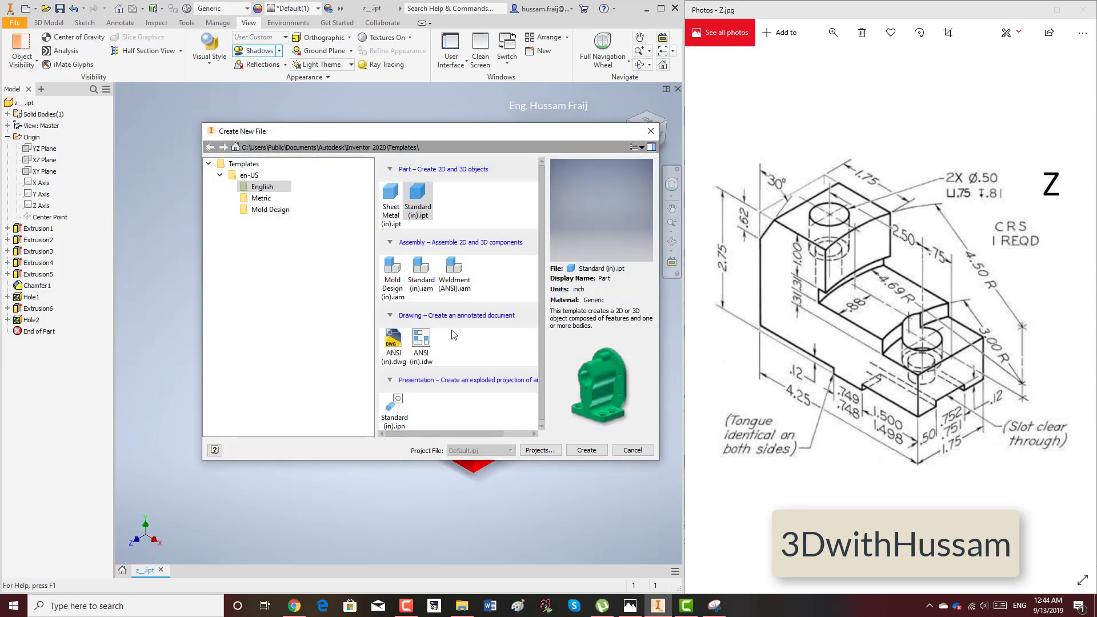
left_click(420, 343)
left_click(587, 450)
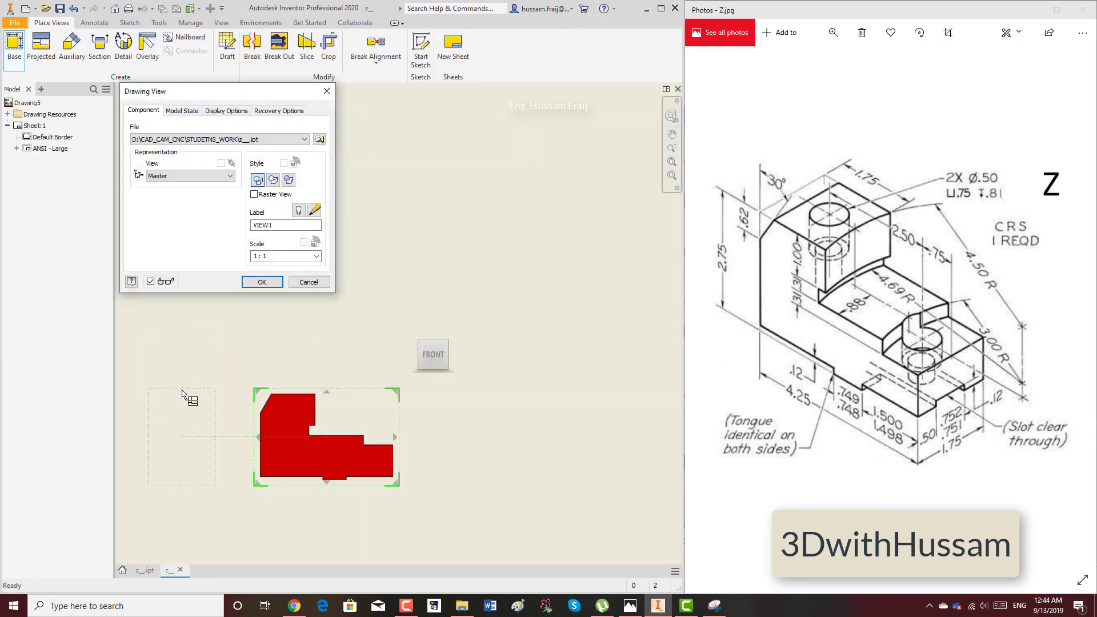
left_click(262, 282)
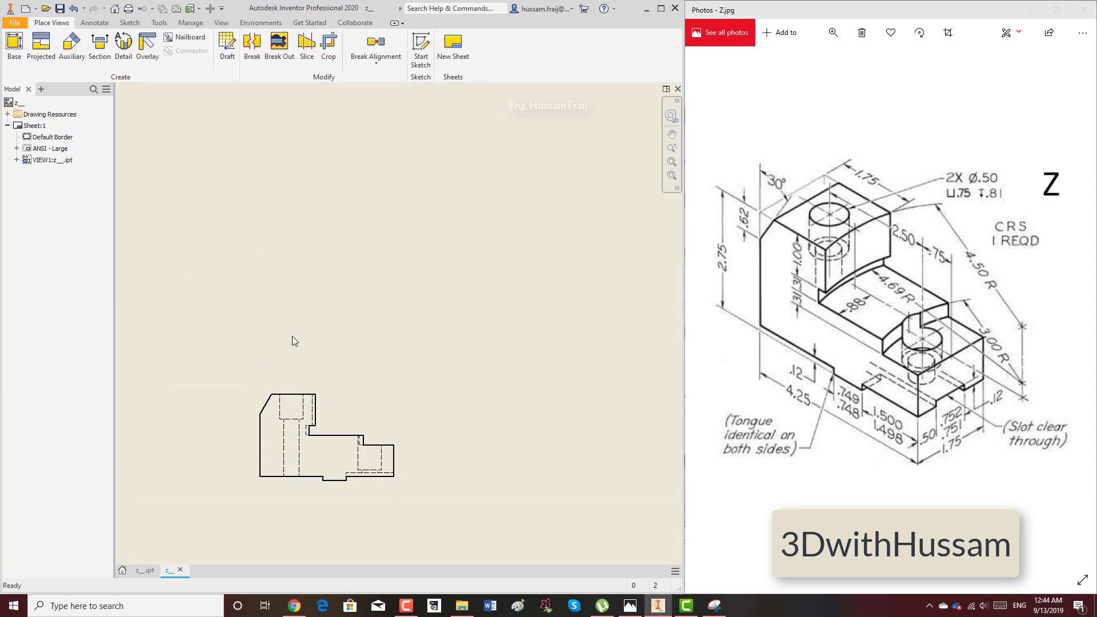
- Project top, isometric and right-side views from the front view
key("p")
left_click(286, 407)
left_click(302, 311)
left_click(524, 313)
left_click(534, 441)
right_click(534, 437)
left_click(454, 455)
scroll(455, 455, "down", 2)
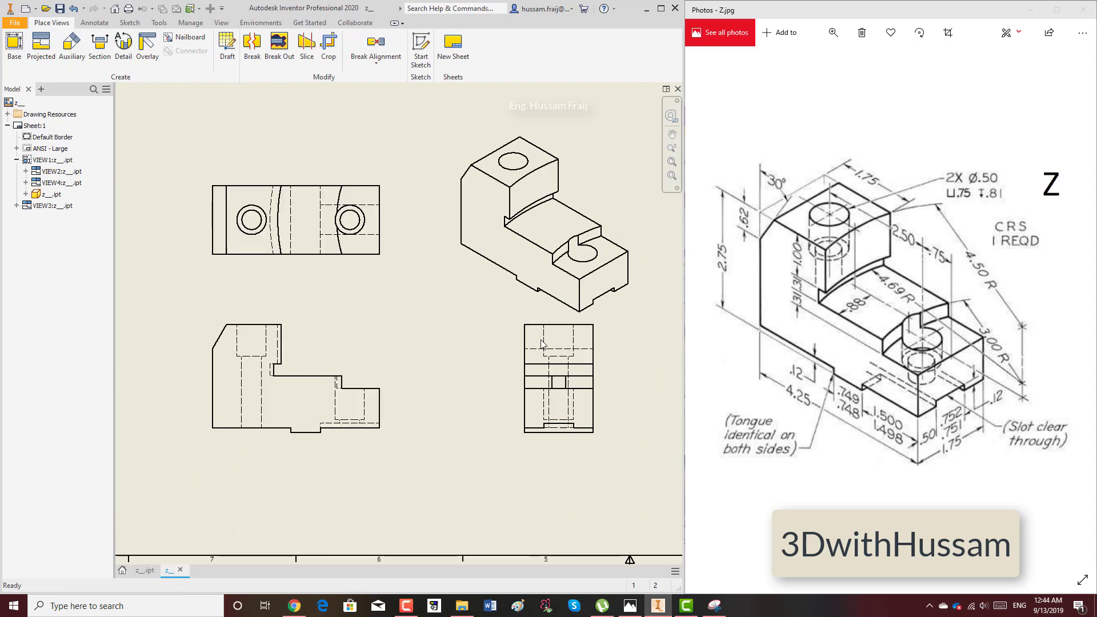
left_click_drag(522, 350, 430, 349)
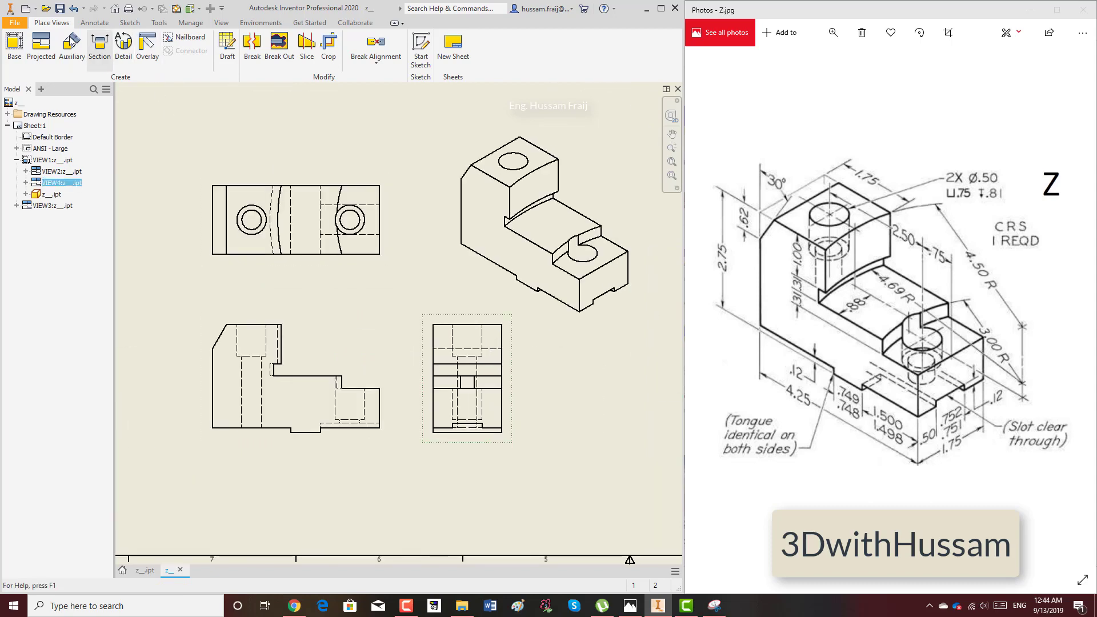
- Dimension the top view with the 2.50 hole spacing, .75 edge offset and 1.75 width
left_click(93, 23)
left_click(21, 48)
scroll(249, 194, "down", 2)
left_click(272, 224)
left_click(432, 223)
left_click(392, 115)
left_click(506, 207)
left_click(469, 230)
left_click(490, 112)
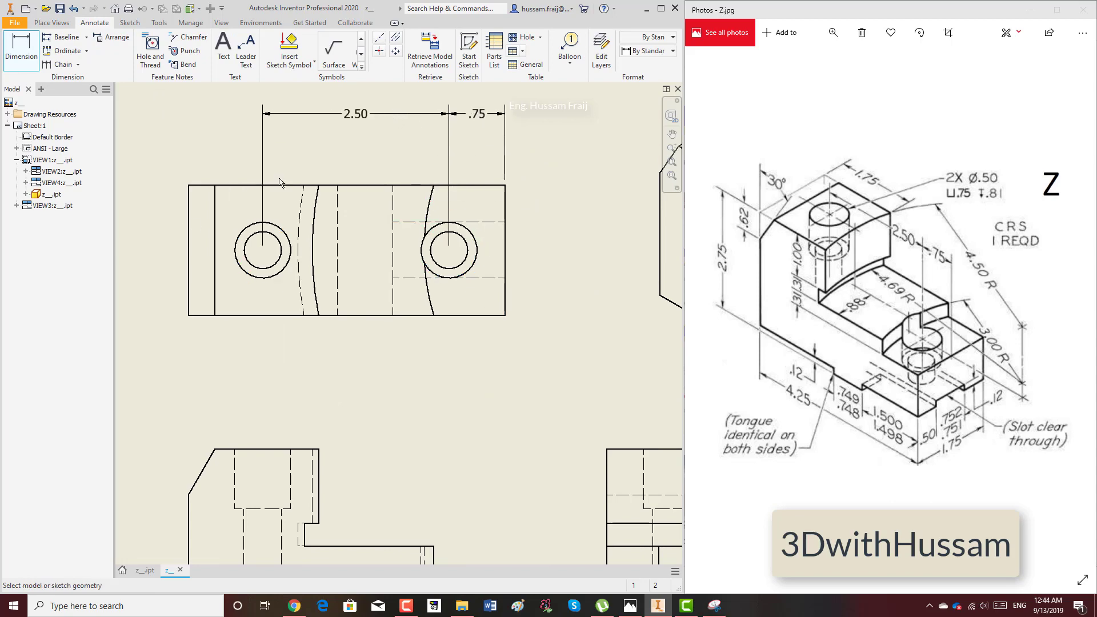
left_click(189, 211)
left_click(135, 246)
- Add the 30° chamfer angle and .62 chamfer height to the front view
scroll(485, 229, "up", 3)
scroll(287, 339, "down", 4)
left_click(264, 400)
left_click(280, 350)
left_click(302, 251)
left_click(318, 315)
left_click(264, 372)
left_click(245, 343)
- Dimension the front view's steps at right: 1.00 height and two .31 dimensions
scroll(368, 355, "up", 3)
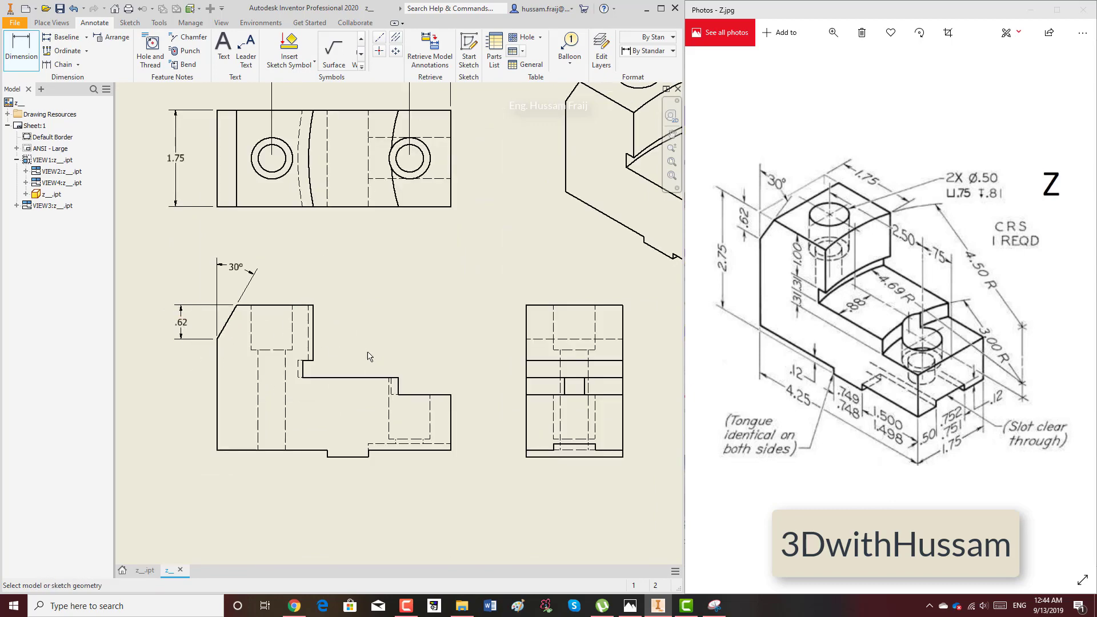
scroll(292, 345, "down", 4)
left_click(284, 276)
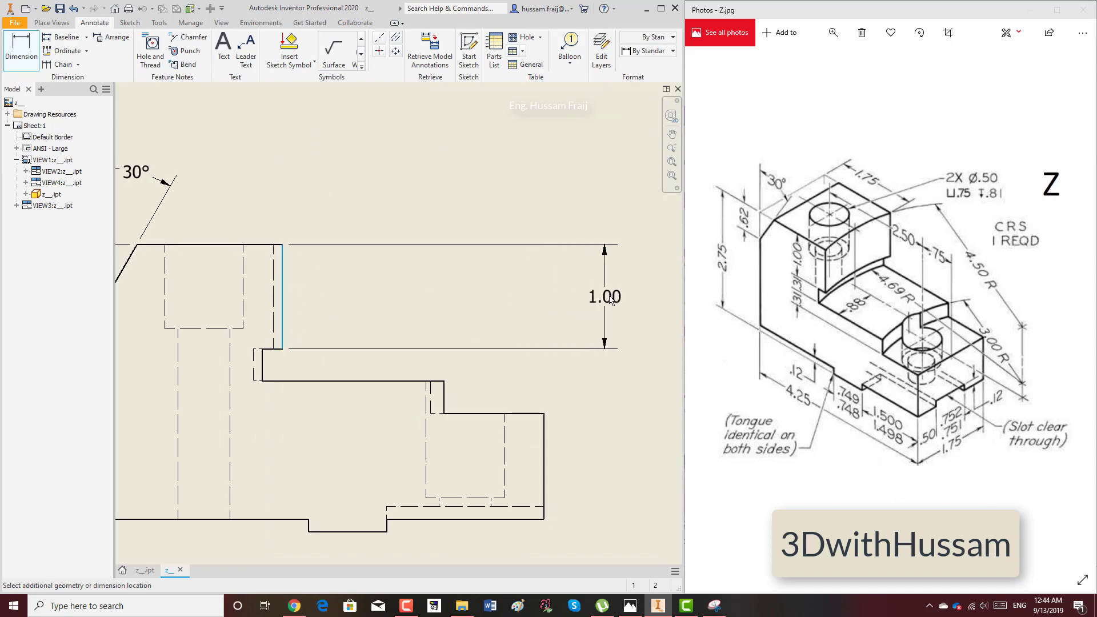
left_click(633, 296)
left_click(261, 366)
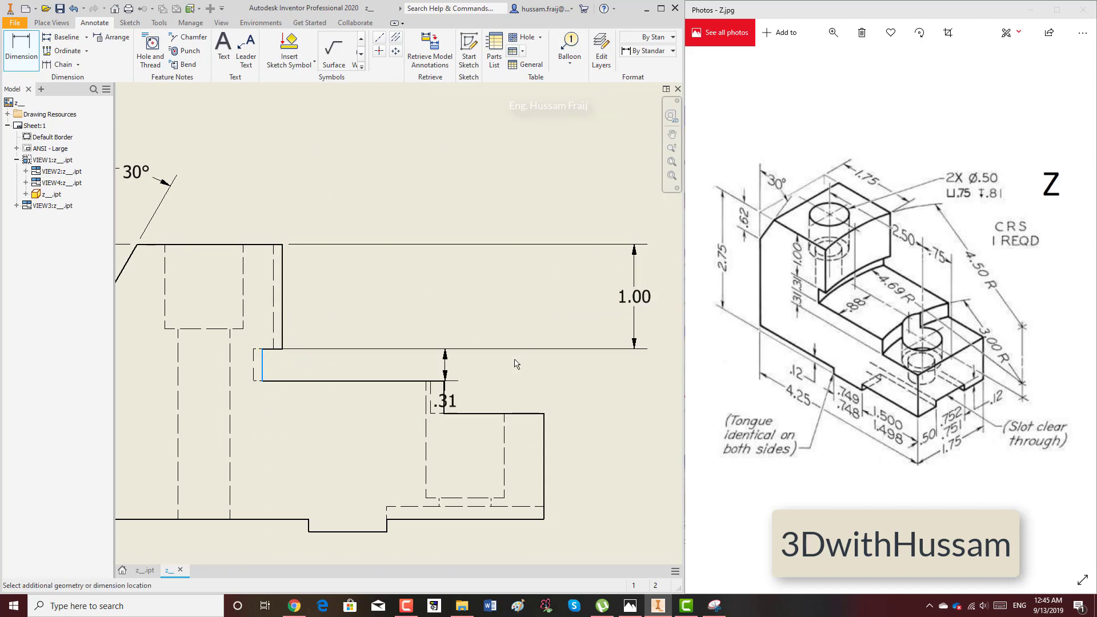
left_click(634, 359)
left_click(446, 395)
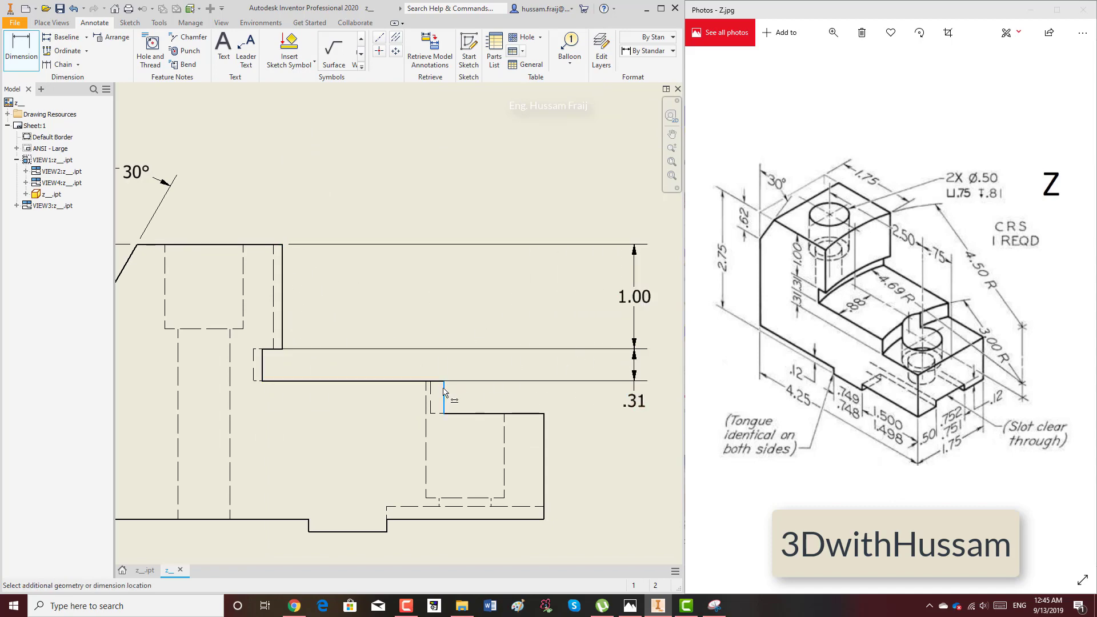
left_click(600, 398)
- Add the 1.50, .75 and 4.25 overall length dimensions below the front view
scroll(600, 398, "up", 5)
scroll(495, 482, "down", 5)
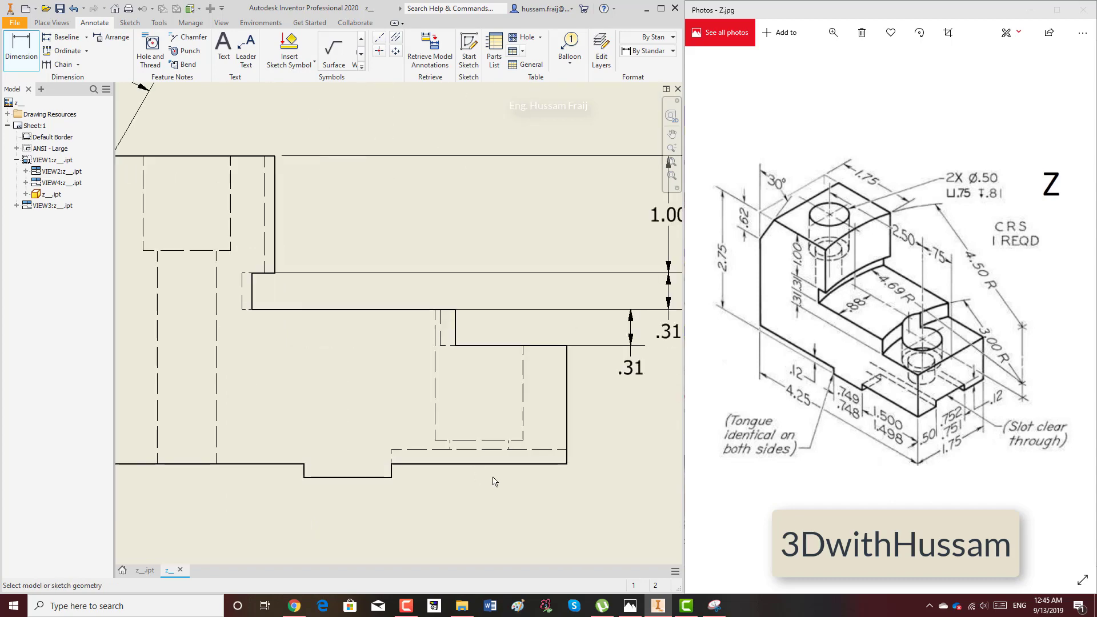
left_click(568, 444)
left_click(392, 474)
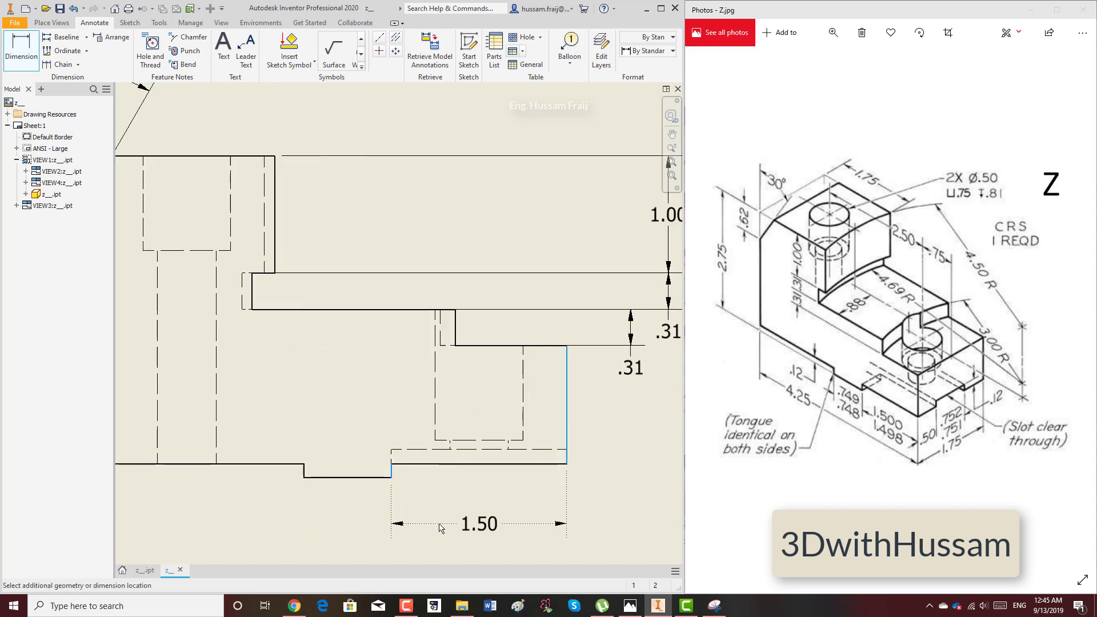
left_click(444, 522)
scroll(472, 463, "up", 1)
left_click(364, 463)
left_click(372, 501)
scroll(354, 455, "up", 3)
left_click(280, 420)
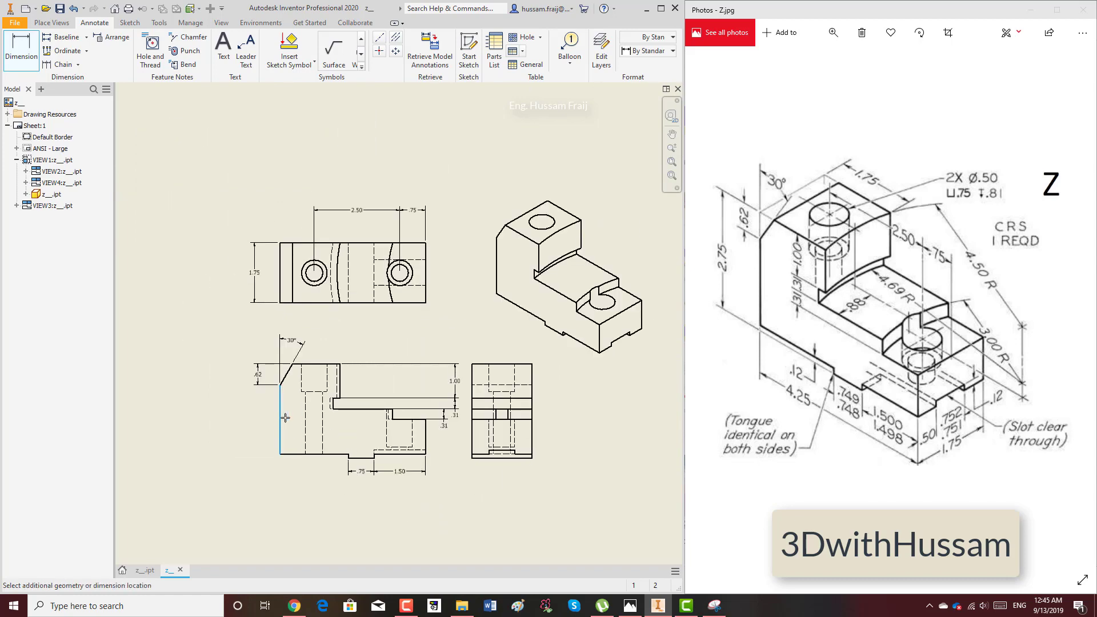
left_click(426, 438)
left_click(371, 497)
- Dimension the side view with .75, .50 and .12, then finish dimensioning
scroll(525, 501, "down", 5)
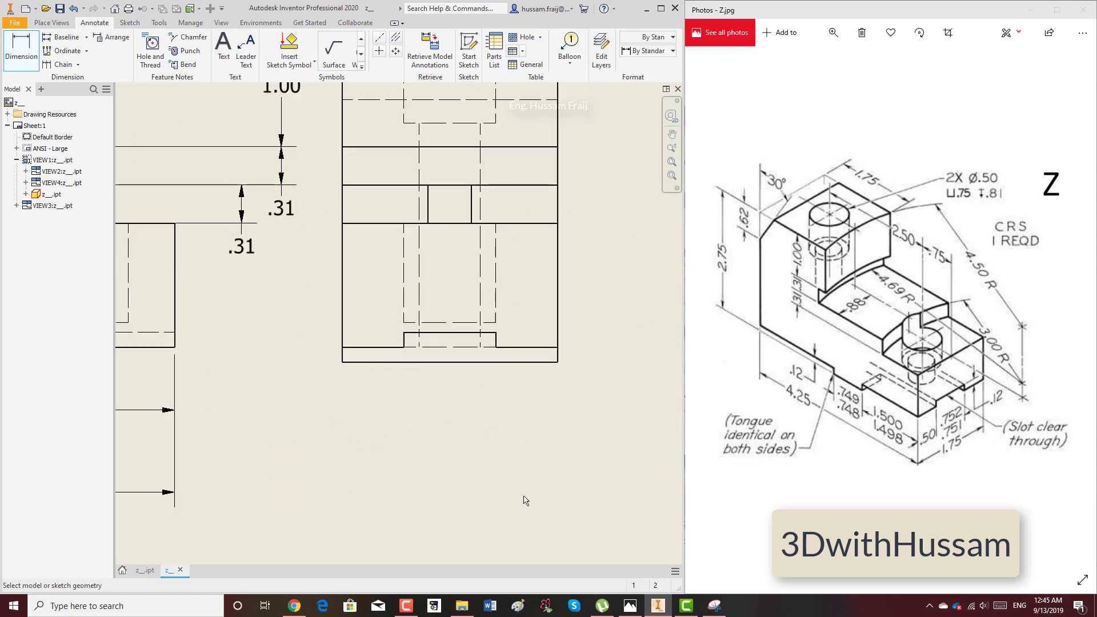
left_click(423, 334)
left_click(434, 432)
left_click(357, 347)
left_click(440, 430)
left_click(531, 347)
left_click(492, 333)
left_click(580, 385)
right_click(538, 399)
left_click(583, 396)
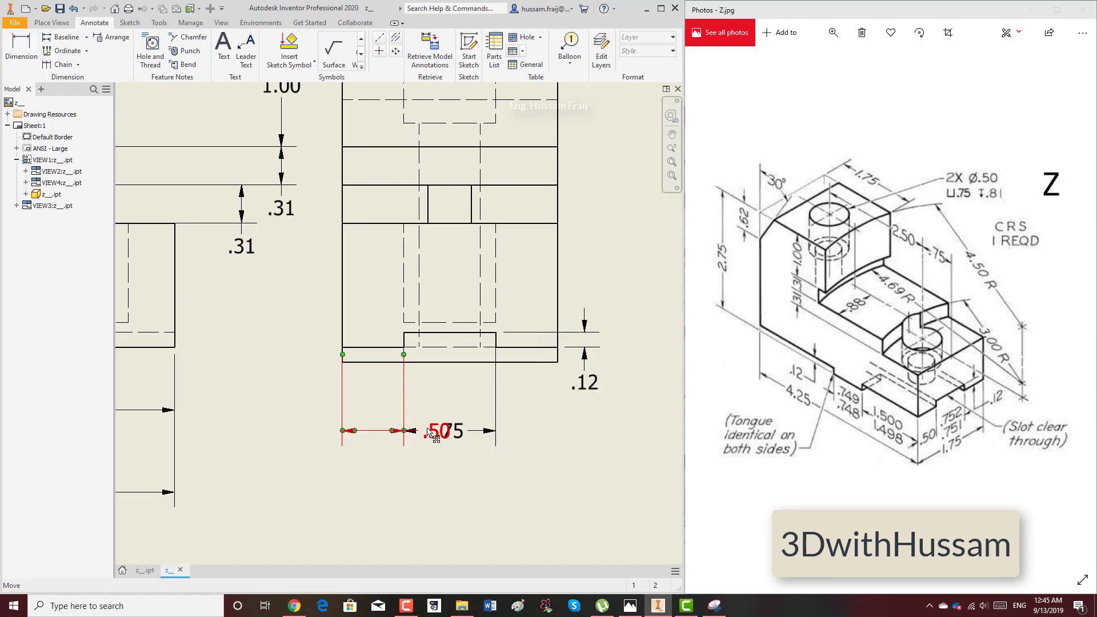
- Move the .50 dimension clear of the .75 dimension in the side view
left_click_drag(436, 432, 302, 433)
scroll(420, 461, "down", 2)
scroll(419, 461, "down", 3)
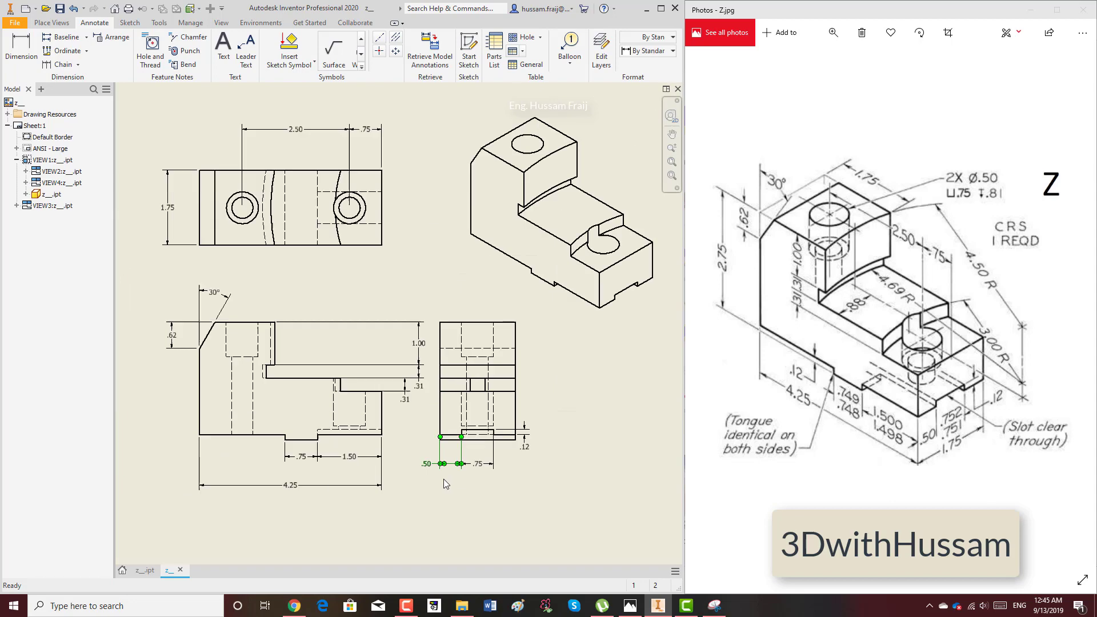
- Add a hole note to the right counterbored hole in the top view
left_click(21, 52)
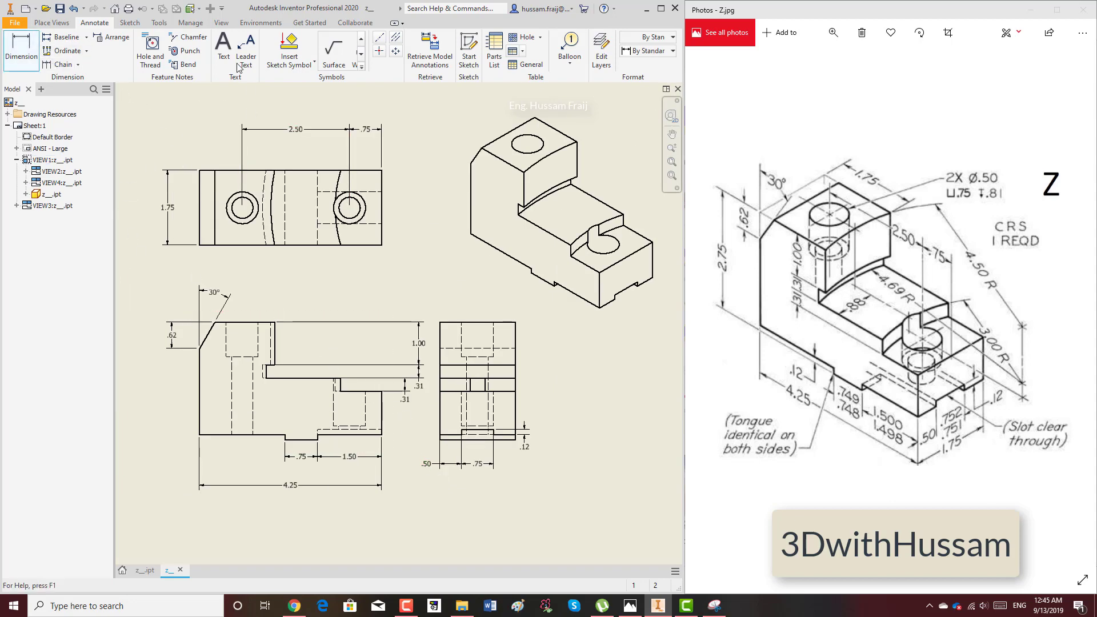
left_click(162, 62)
left_click(369, 226)
right_click(383, 266)
left_click(394, 185)
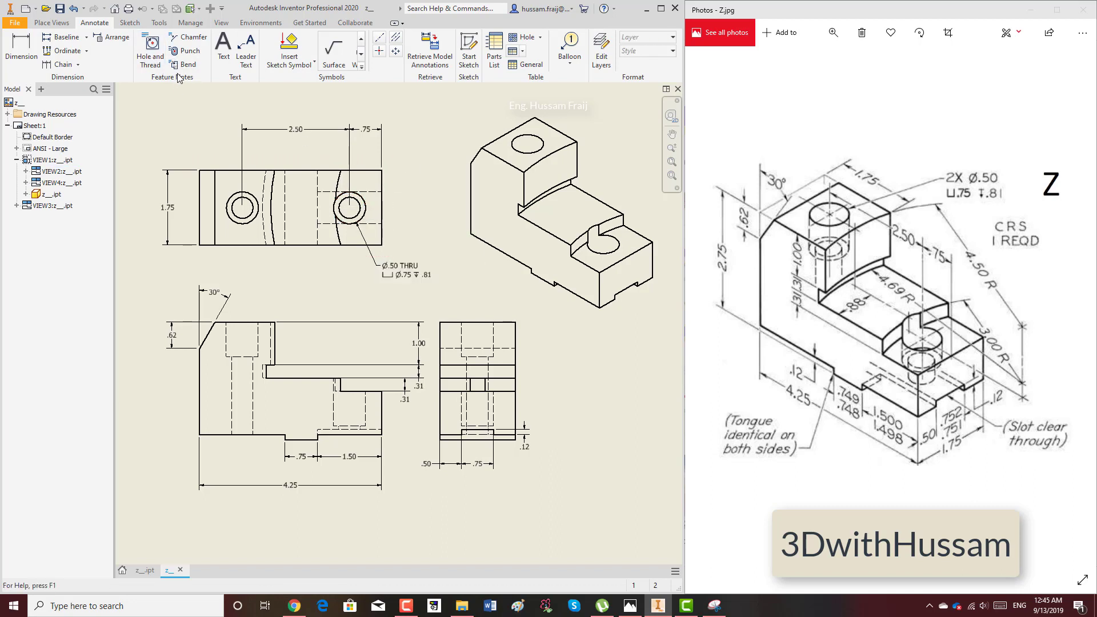
- Add the R4.50, R3.00 and R4.69 radius dimensions to the top view's arcs
left_click(37, 52)
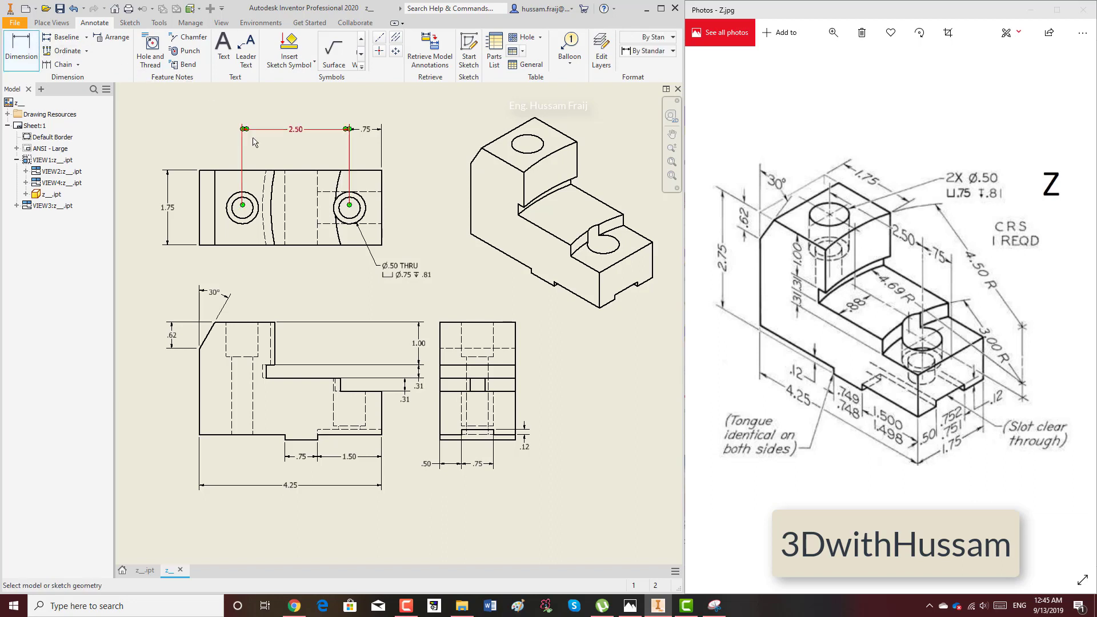
left_click(273, 188)
left_click(401, 105)
middle_click_drag(392, 160, 344, 206)
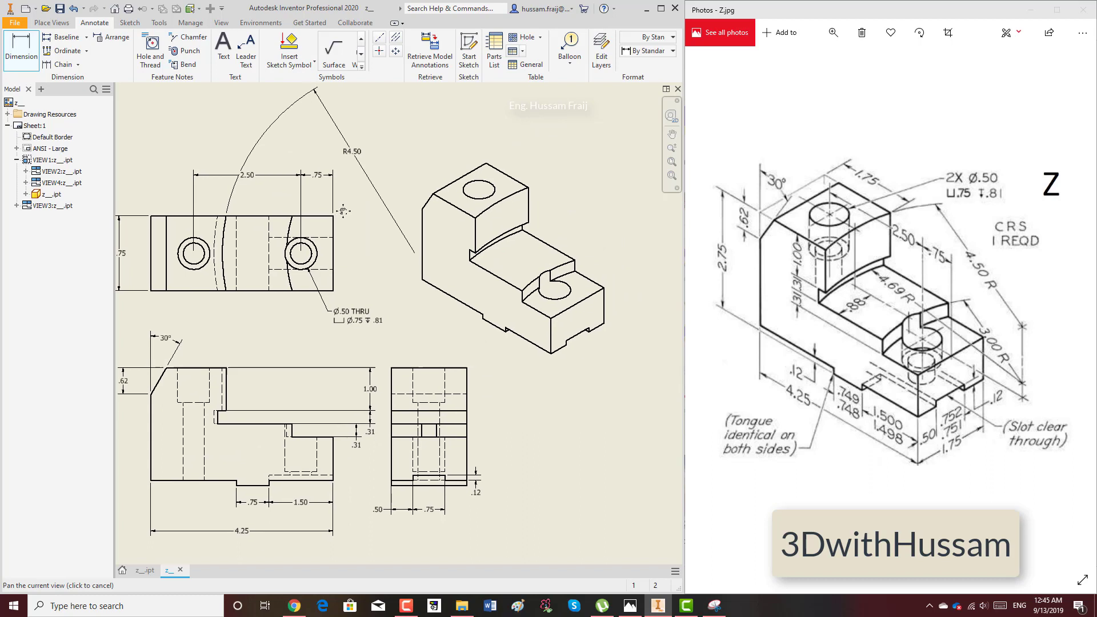
left_click(293, 229)
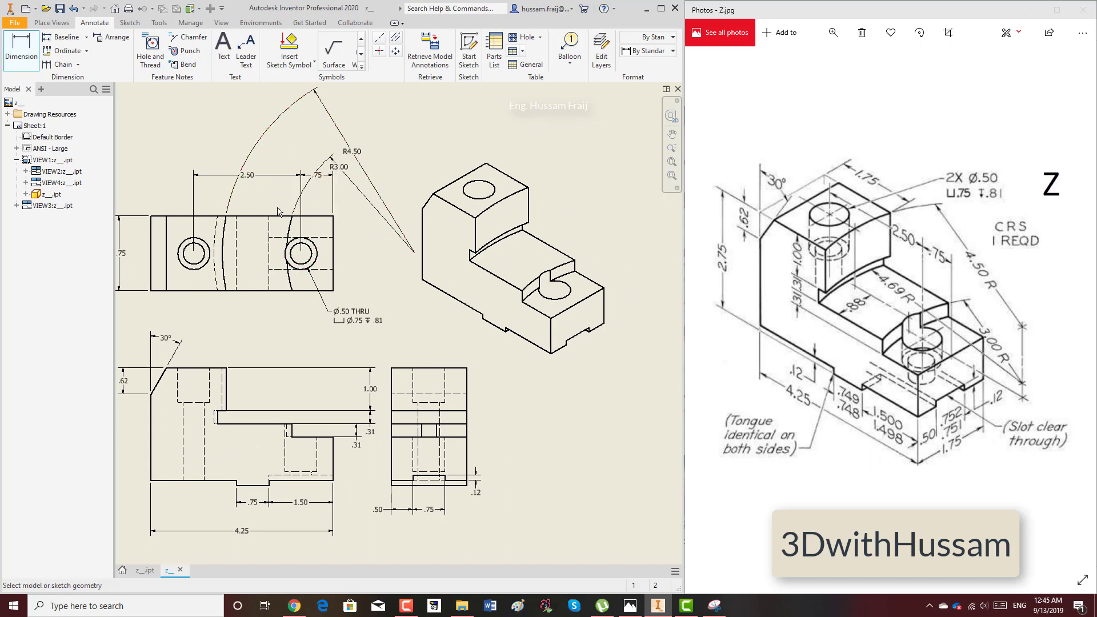
left_click(218, 228)
right_click(399, 103)
left_click(428, 103)
- Move the .75 and 2.50 dimensions below the top view and the hole note to the upper right
middle_click_drag(240, 196, 232, 273)
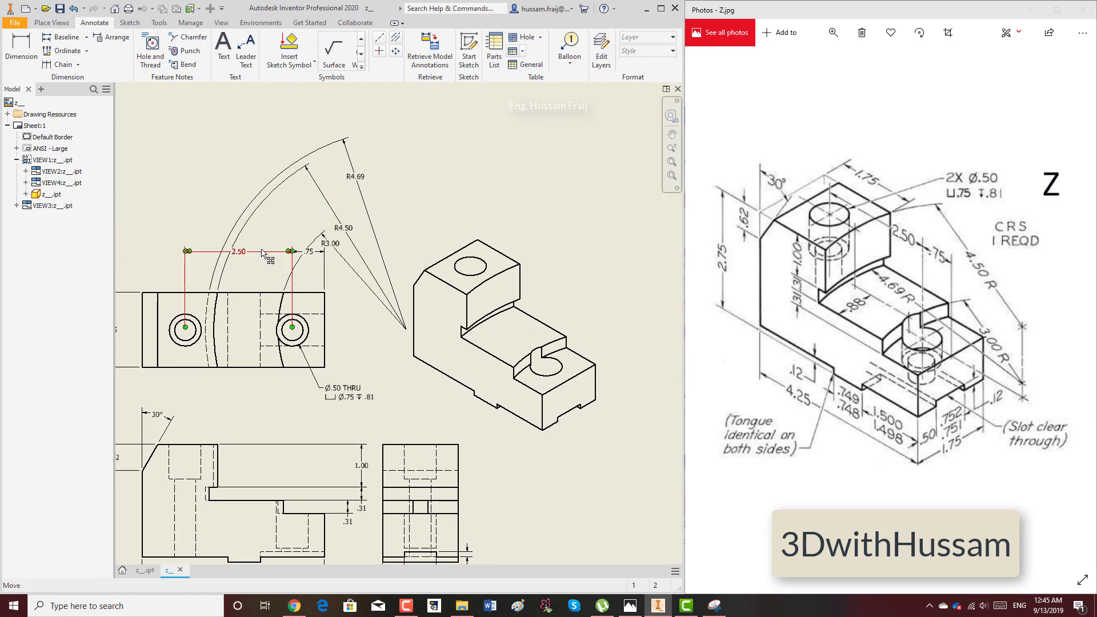
scroll(247, 295, "up", 3)
left_click_drag(364, 216, 292, 490)
scroll(292, 490, "down", 3)
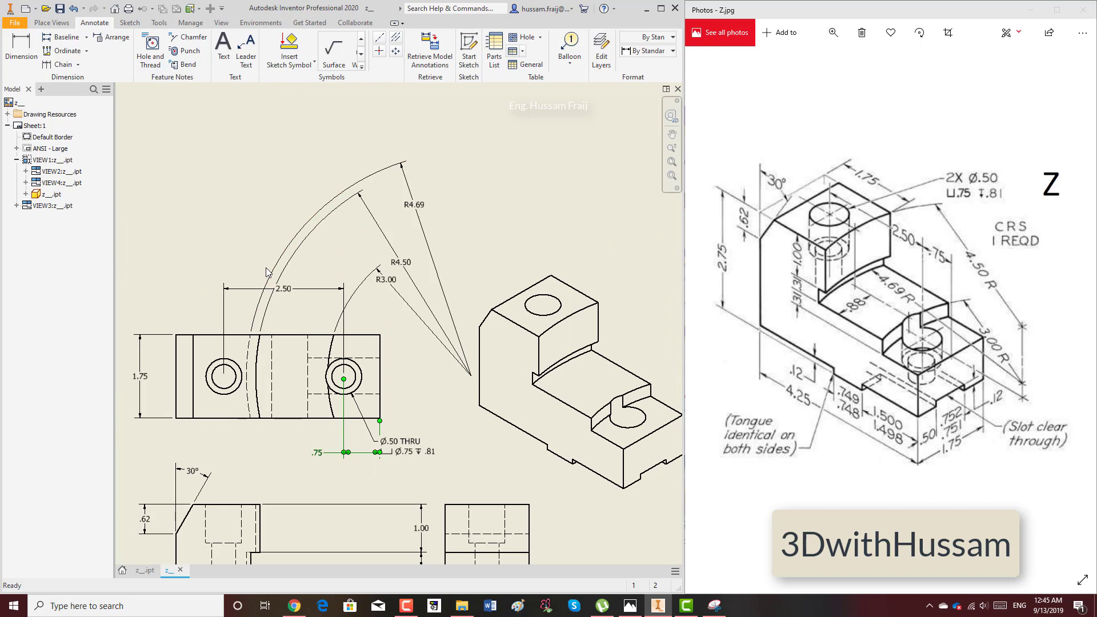
left_click_drag(267, 295, 269, 460)
scroll(360, 472, "up", 5)
left_click_drag(413, 353, 455, 196)
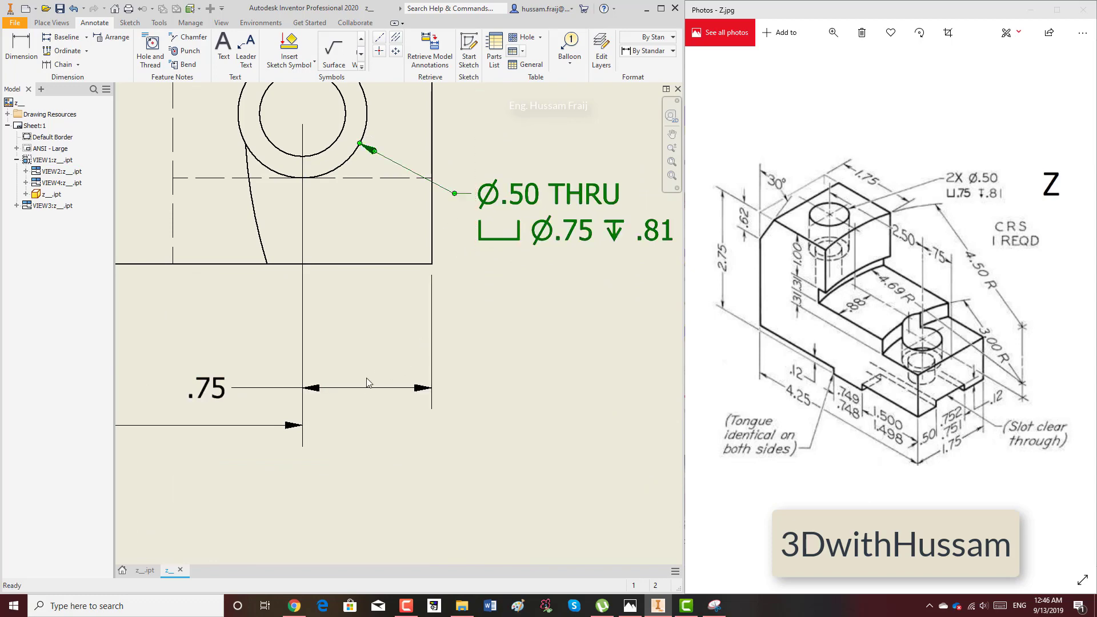
left_click_drag(226, 388, 368, 428)
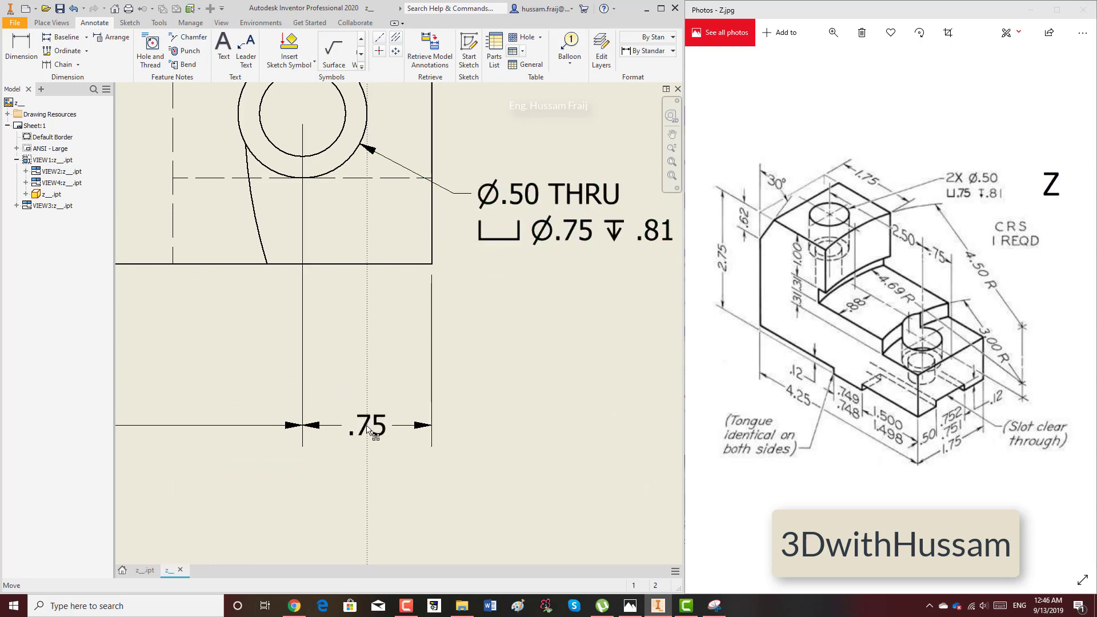
scroll(369, 428, "down", 5)
left_click_drag(426, 341, 428, 358)
middle_click_drag(278, 398, 309, 369)
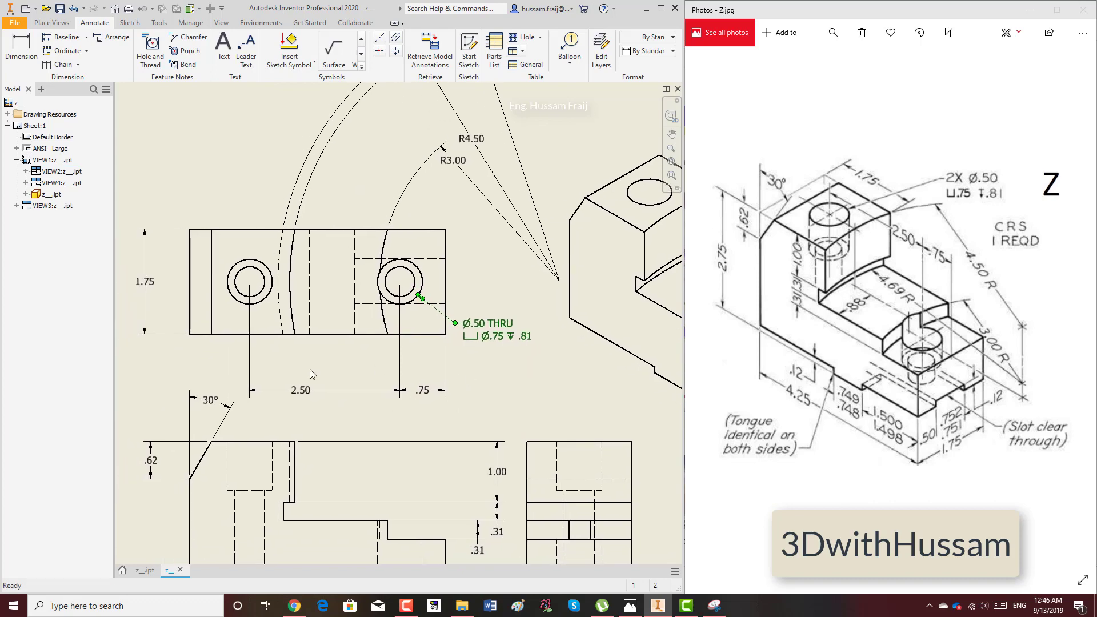